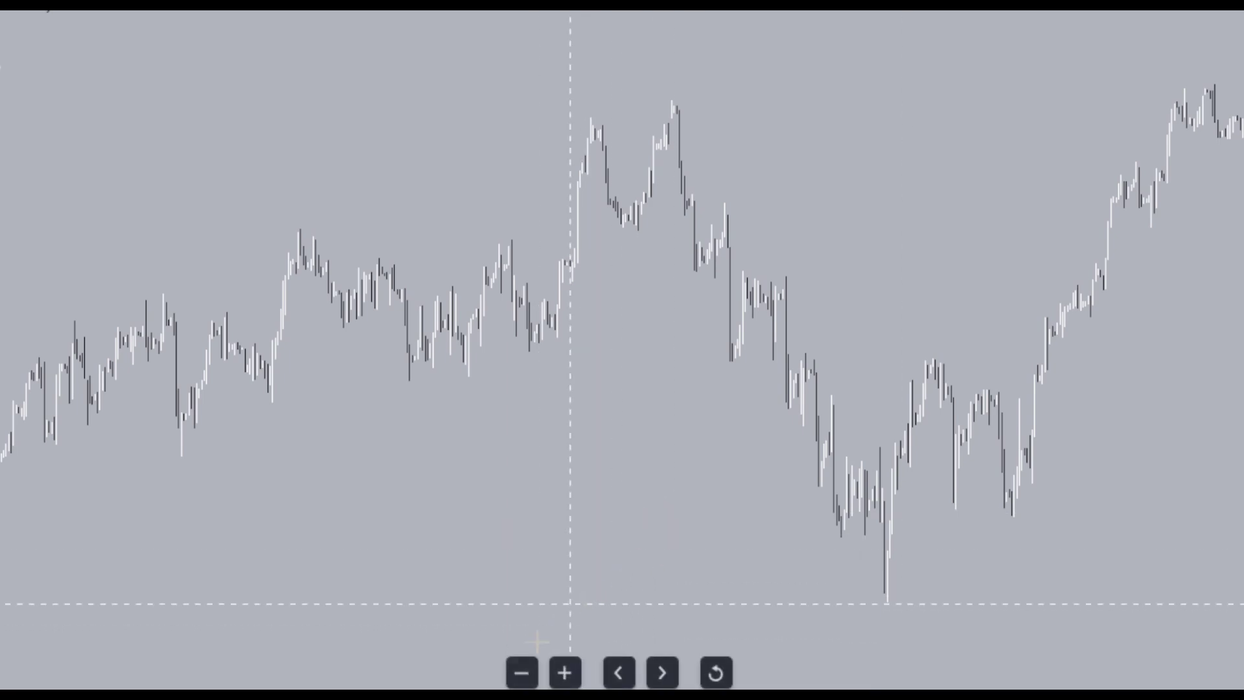
Place a dot icon above the swing high just before the early pullback and colour it orange
{"action": "scroll", "coordinate": [623, 350], "scroll_direction": "down", "scroll_amount": 3}
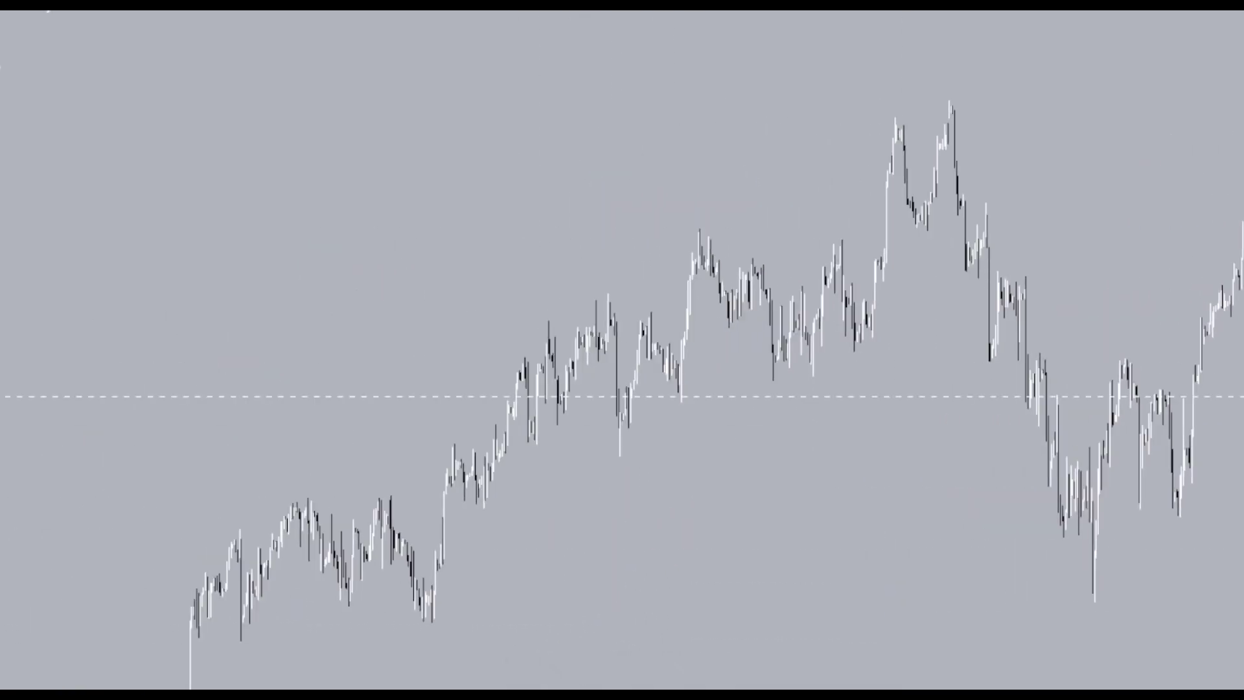
{"action": "left_click_drag", "start_coordinate": [1241, 473], "coordinate": [1243, 435]}
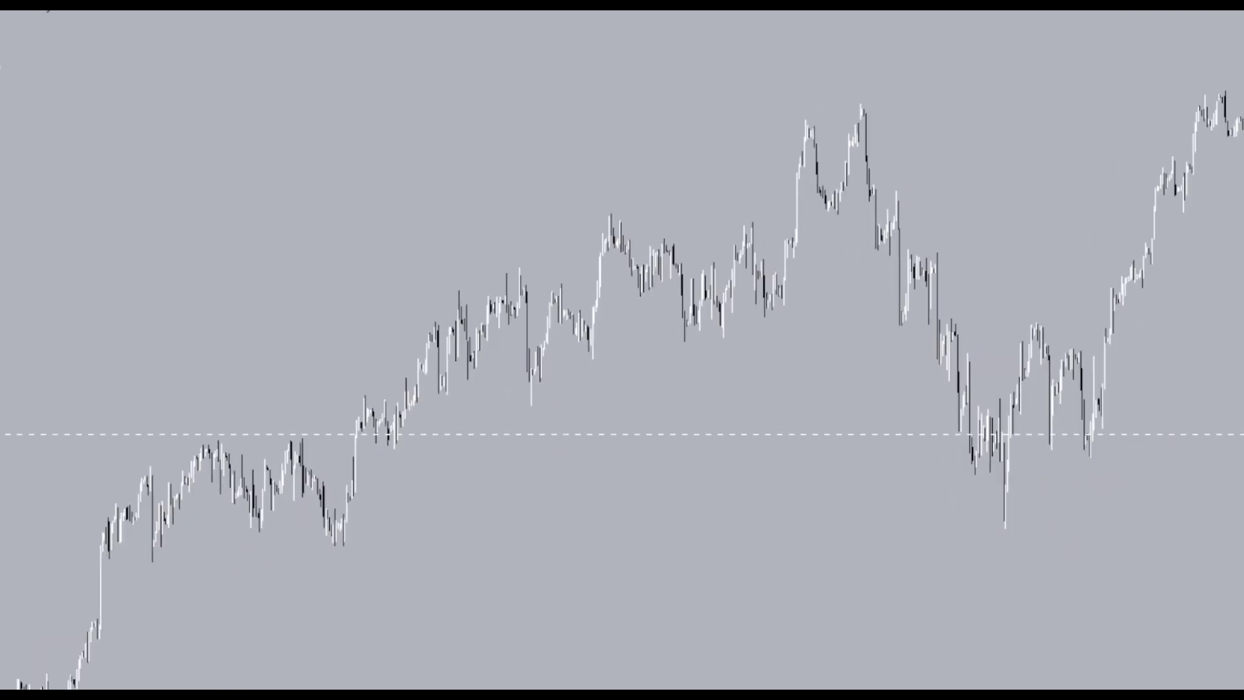
{"action": "left_click", "coordinate": [206, 414]}
{"action": "left_click", "coordinate": [303, 431]}
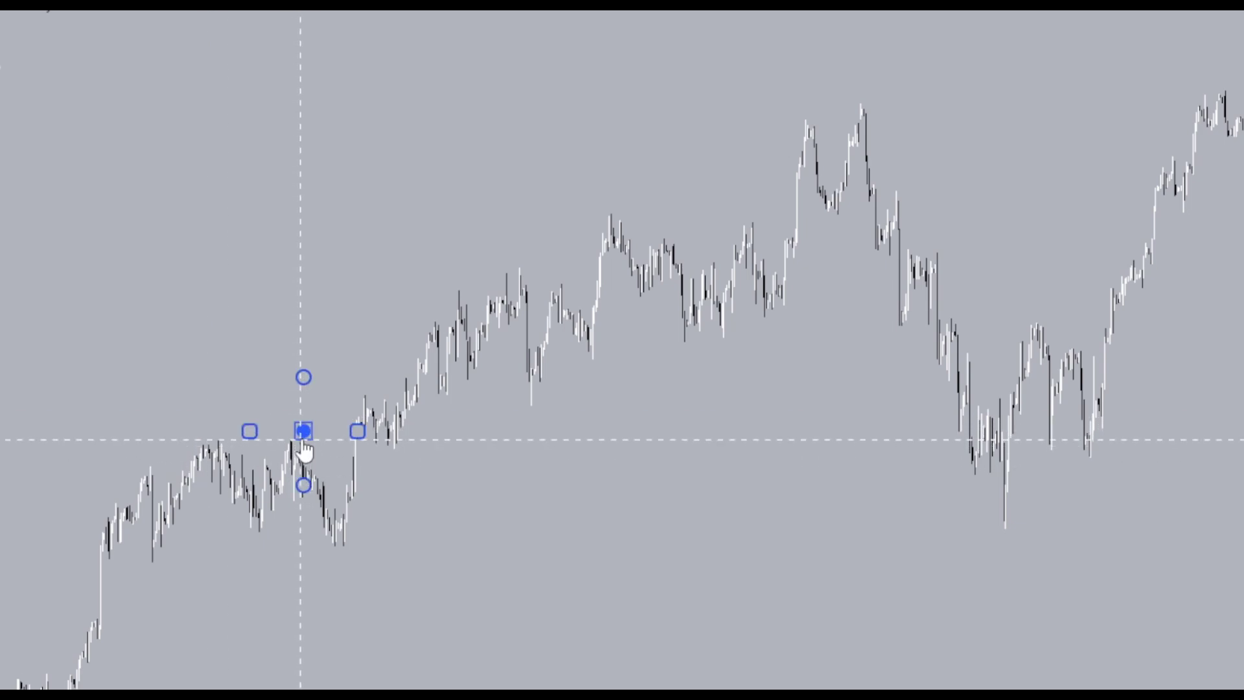
{"action": "left_click", "coordinate": [505, 382]}
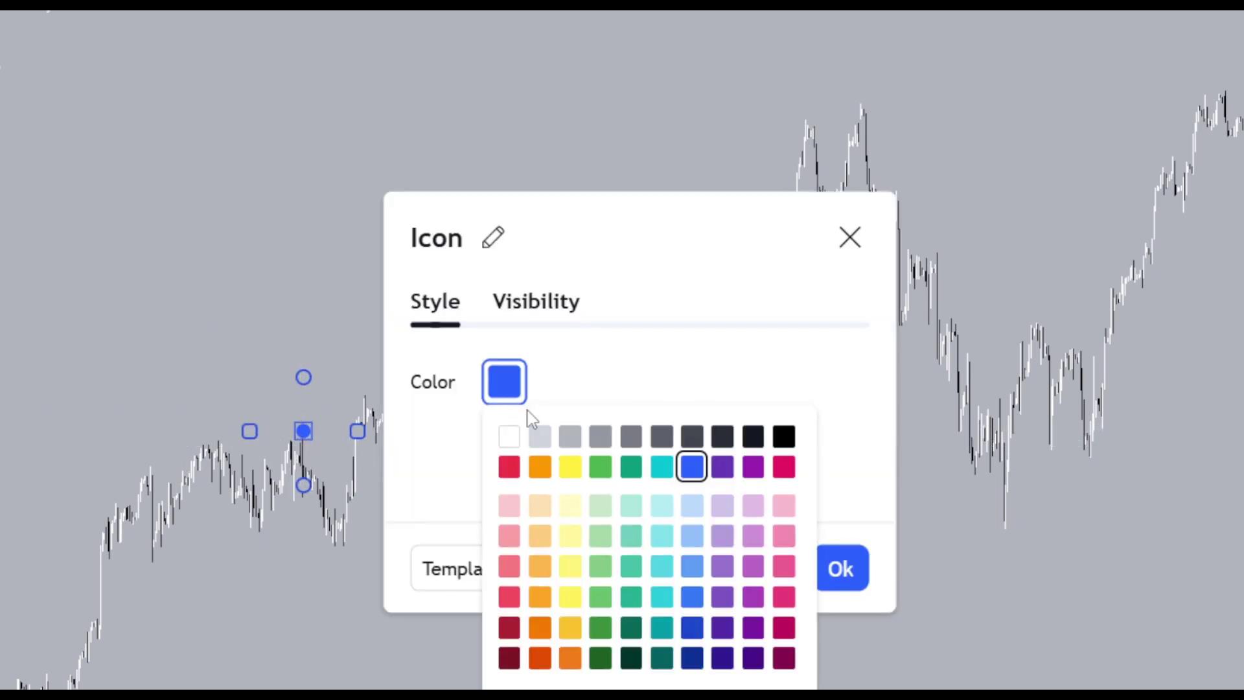
{"action": "left_click", "coordinate": [547, 465]}
{"action": "key", "text": "Return"}
Place an orange dot below the swing low that follows the marked high
{"action": "left_click_drag", "start_coordinate": [226, 309], "coordinate": [123, 315]}
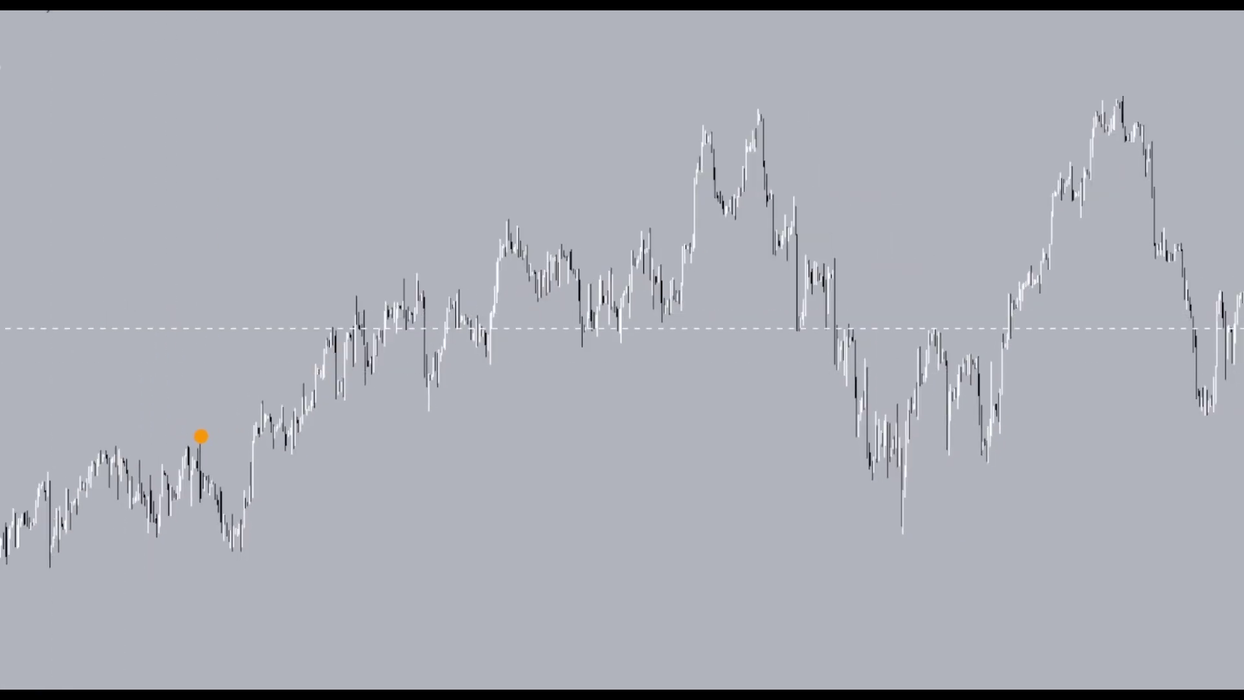
{"action": "left_click", "coordinate": [242, 558]}
{"action": "left_click", "coordinate": [78, 345]}
Mark the chart's first major peak and the deepest low after it with orange dots
{"action": "mouse_move", "coordinate": [746, 680]}
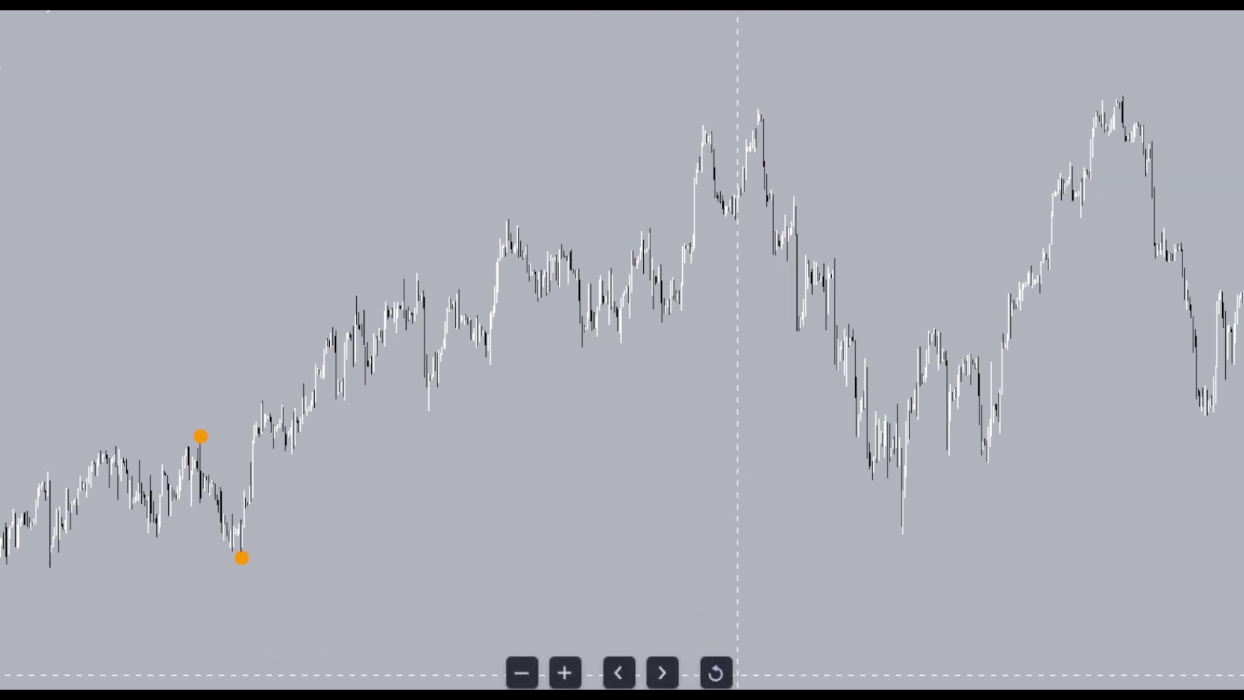
{"action": "scroll", "coordinate": [780, 539], "scroll_direction": "up", "scroll_amount": 1}
{"action": "left_click_drag", "start_coordinate": [708, 493], "coordinate": [634, 493]}
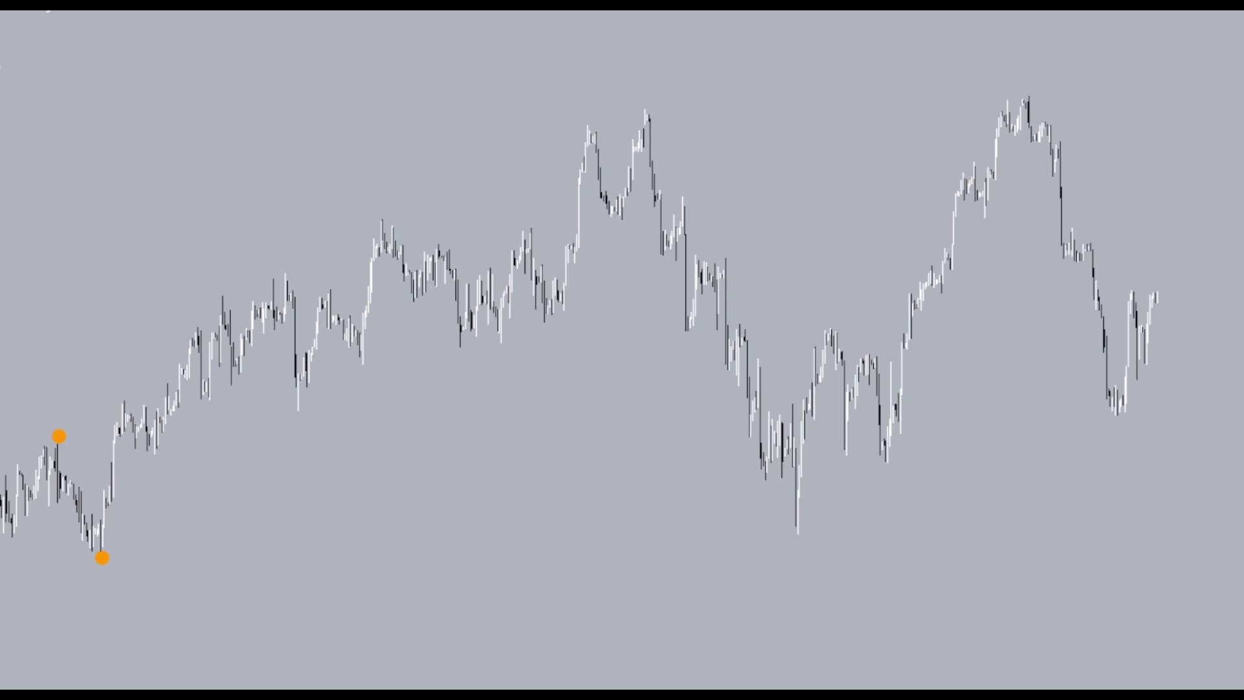
{"action": "left_click", "coordinate": [644, 106]}
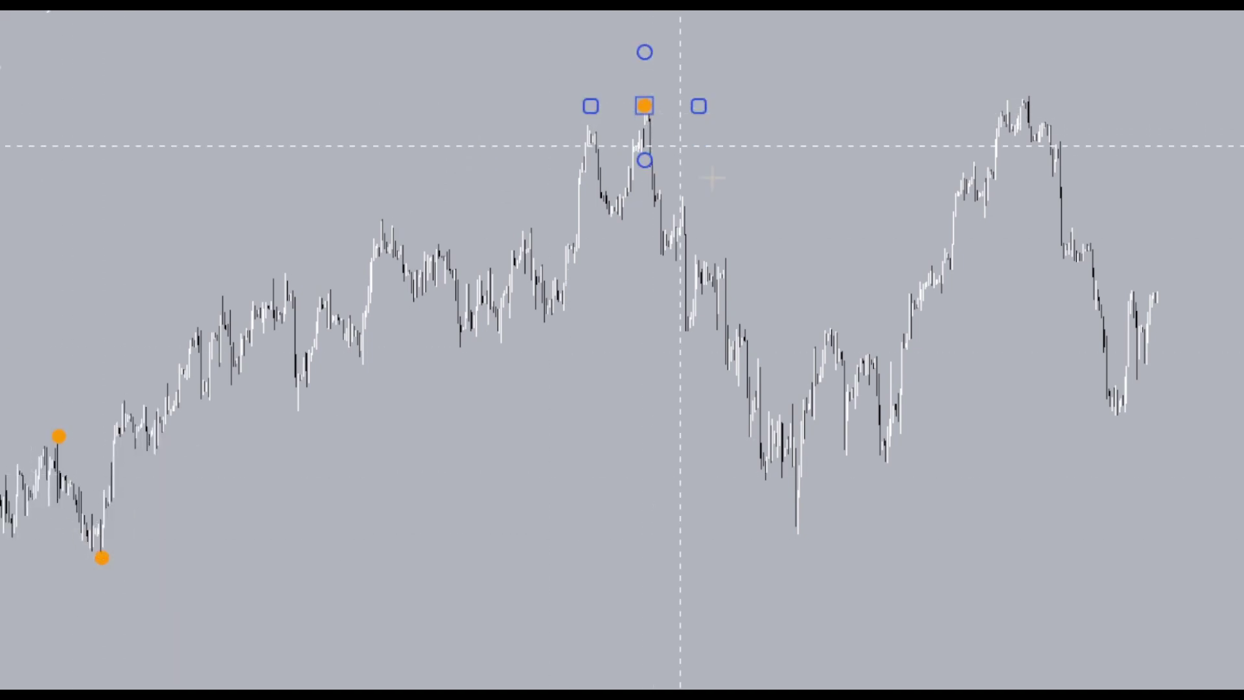
{"action": "left_click", "coordinate": [797, 534]}
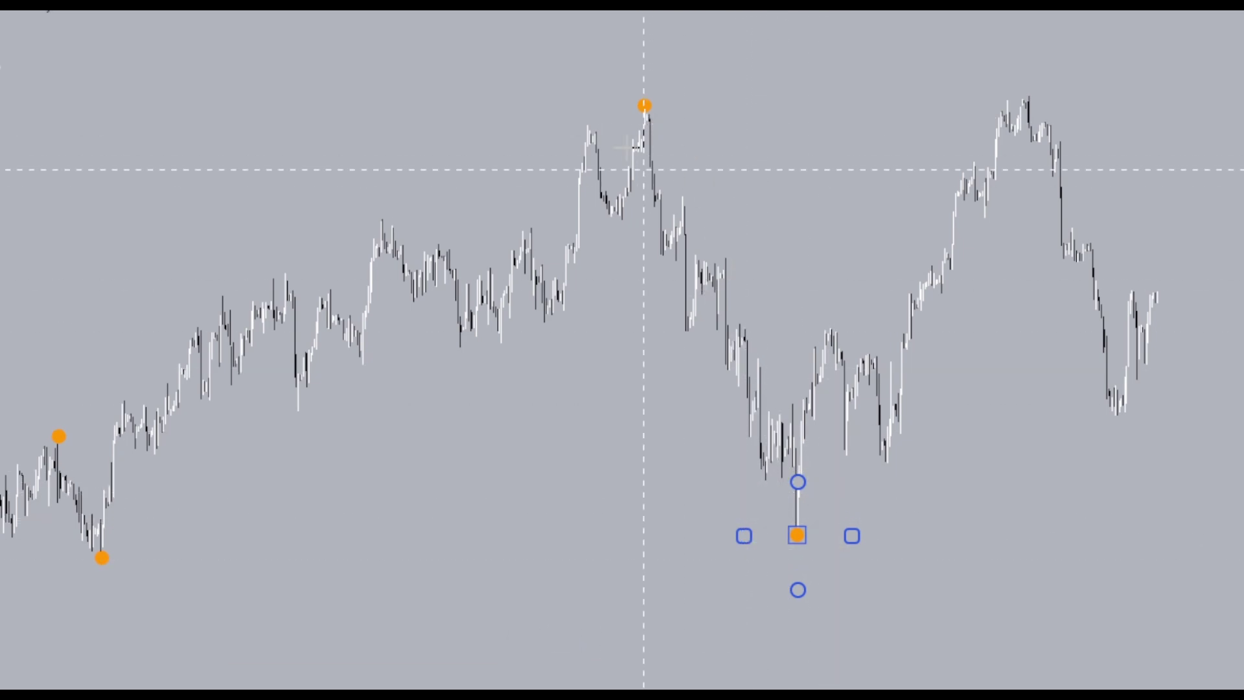
{"action": "left_click", "coordinate": [460, 447]}
Draw a narrow rectangle over the price gap on the large white candle just above the first marked swing low
{"action": "left_click_drag", "start_coordinate": [487, 448], "coordinate": [836, 246]}
{"action": "left_click_drag", "start_coordinate": [1241, 519], "coordinate": [1241, 94]}
{"action": "left_click_drag", "start_coordinate": [827, 355], "coordinate": [1243, 395]}
{"action": "left_click_drag", "start_coordinate": [1166, 688], "coordinate": [428, 689]}
{"action": "left_click_drag", "start_coordinate": [487, 454], "coordinate": [1241, 367]}
{"action": "left_click_drag", "start_coordinate": [720, 391], "coordinate": [1218, 391]}
{"action": "left_click_drag", "start_coordinate": [1241, 688], "coordinate": [1018, 688]}
{"action": "left_click_drag", "start_coordinate": [1070, 608], "coordinate": [832, 606]}
{"action": "left_click_drag", "start_coordinate": [575, 526], "coordinate": [557, 494]}
{"action": "left_click_drag", "start_coordinate": [701, 478], "coordinate": [593, 476]}
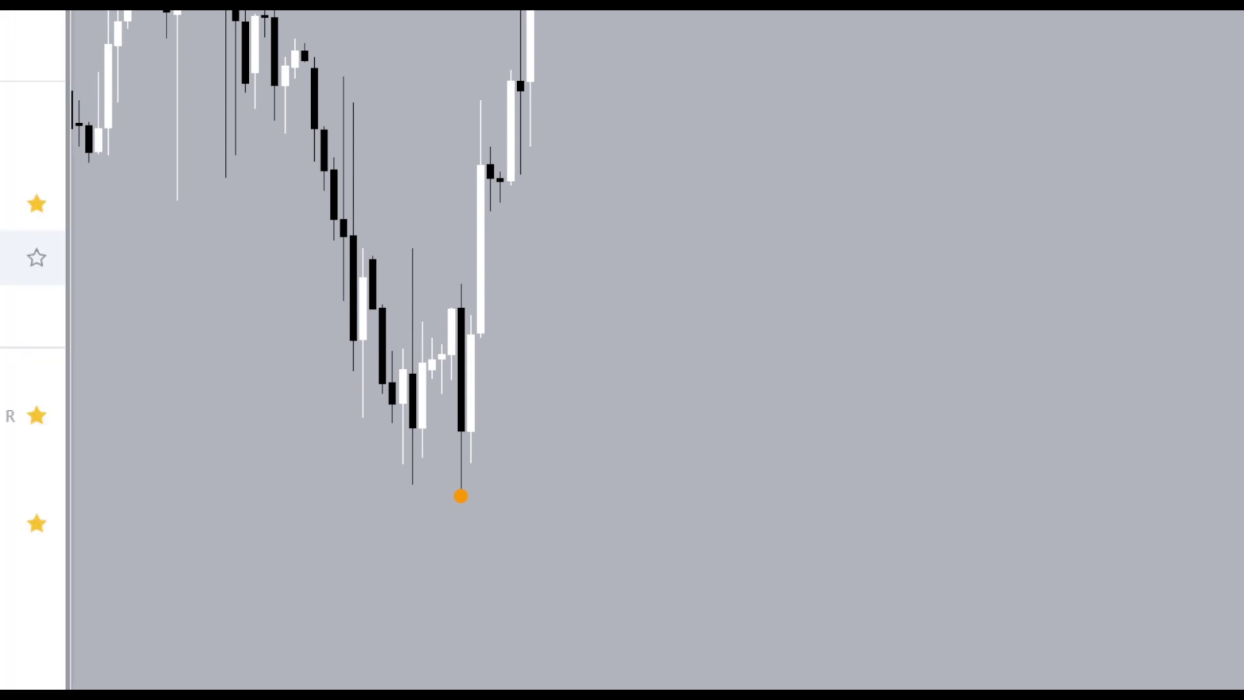
{"action": "left_click_drag", "start_coordinate": [462, 216], "coordinate": [499, 303]}
{"action": "left_click", "coordinate": [500, 304]}
{"action": "key", "text": "Escape"}
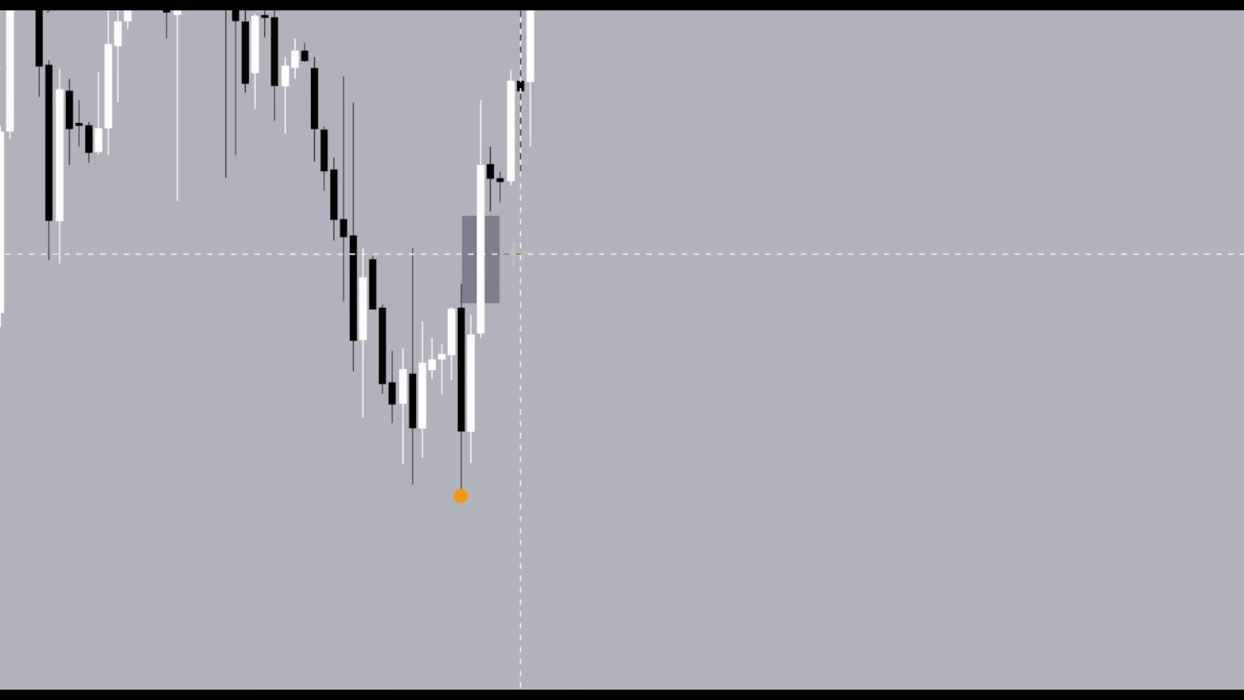
Set the gap rectangle's background colour to blue
{"action": "double_click", "coordinate": [503, 254]}
{"action": "left_click", "coordinate": [435, 233]}
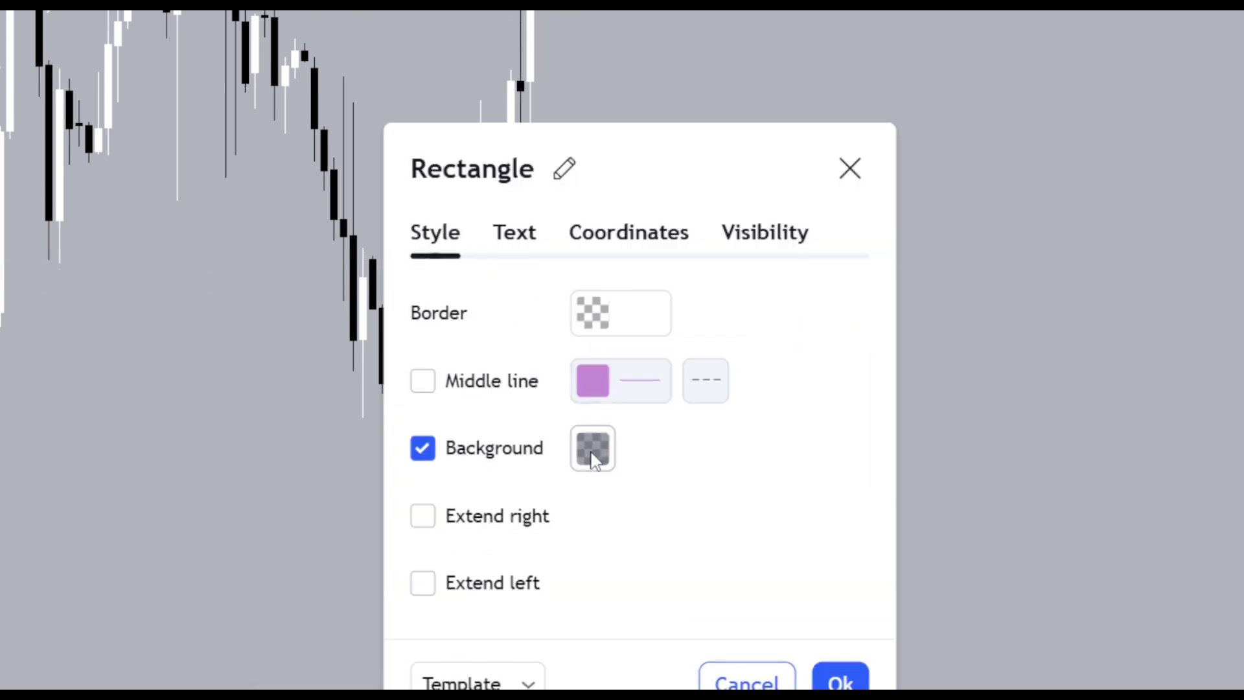
{"action": "left_click", "coordinate": [593, 454]}
{"action": "left_click", "coordinate": [780, 514]}
{"action": "left_click", "coordinate": [1037, 447]}
Draw a rectangle from the white candle's upper wick down to the swing low's wick, with its left edge on the white candle
{"action": "left_click_drag", "start_coordinate": [1235, 490], "coordinate": [1234, 322]}
{"action": "left_click_drag", "start_coordinate": [931, 367], "coordinate": [829, 290]}
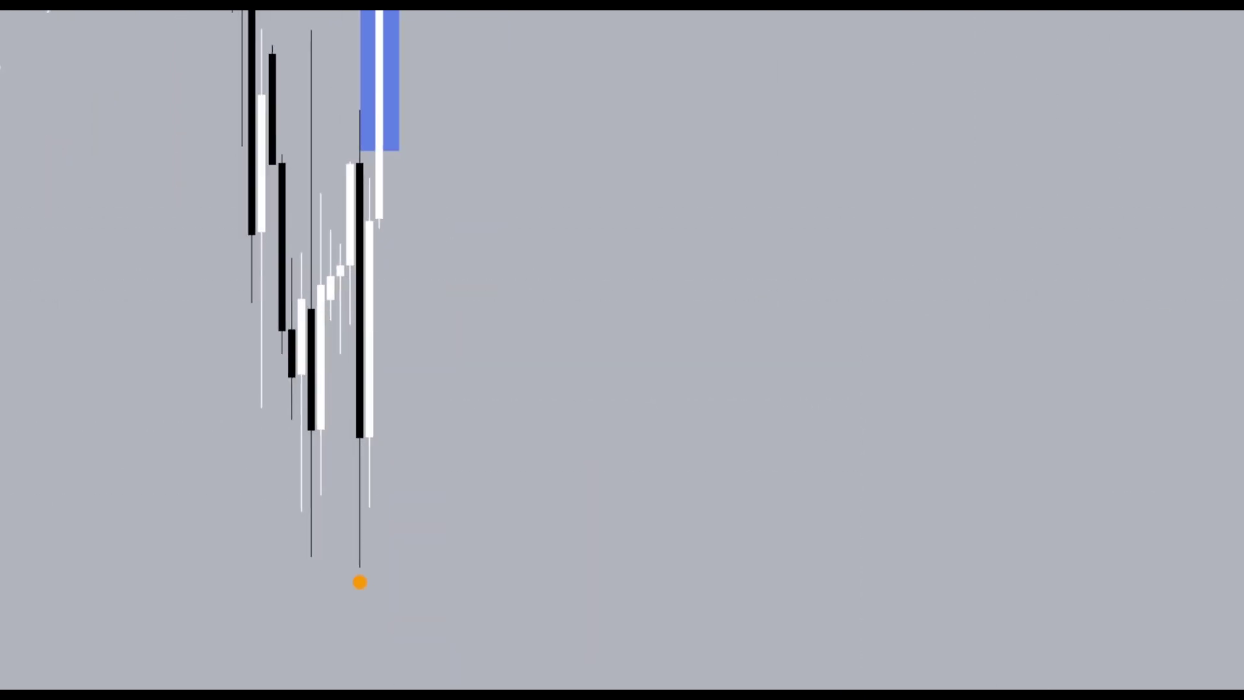
{"action": "left_click_drag", "start_coordinate": [389, 175], "coordinate": [430, 570]}
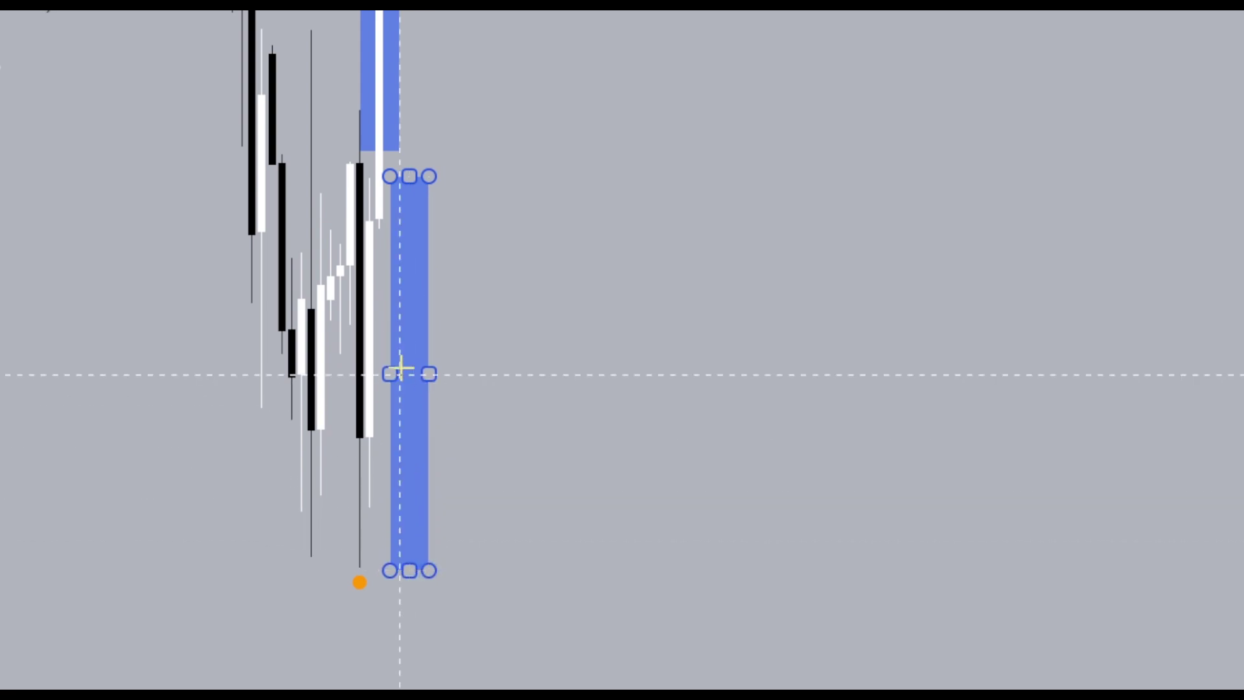
{"action": "left_click_drag", "start_coordinate": [389, 374], "coordinate": [368, 374]}
Set the swing-low rectangle's background colour to semi-transparent grey
{"action": "double_click", "coordinate": [369, 375]}
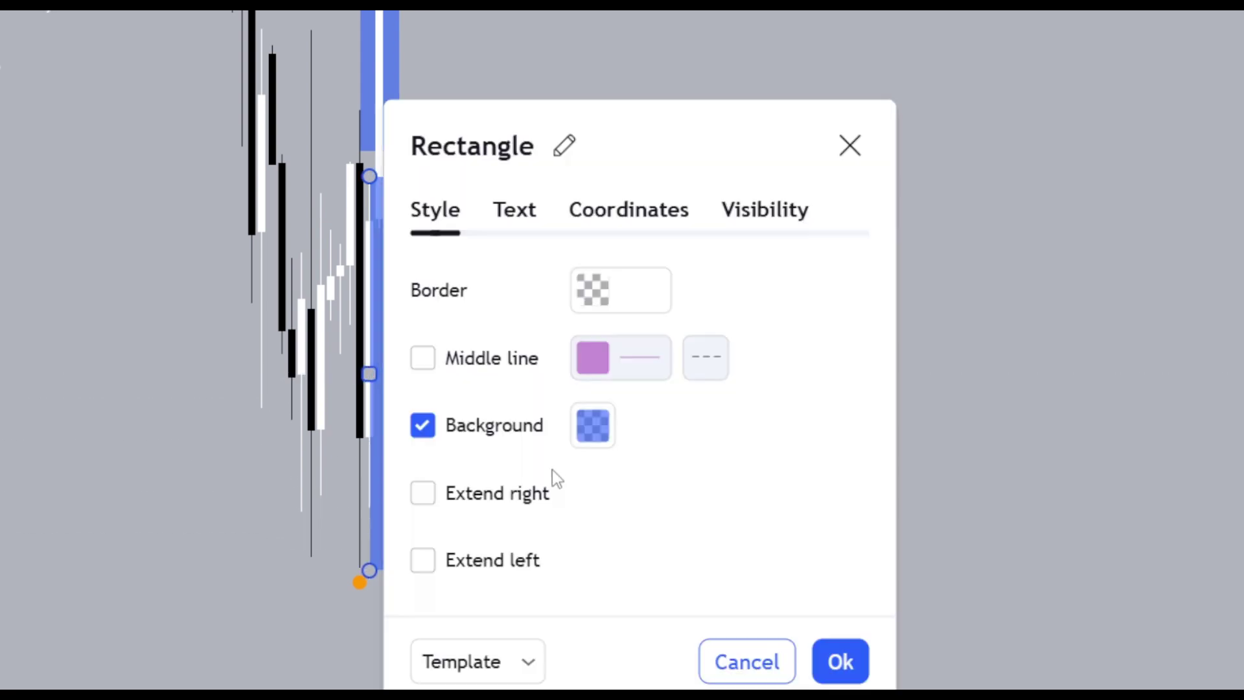
{"action": "left_click", "coordinate": [590, 440]}
{"action": "left_click", "coordinate": [719, 489]}
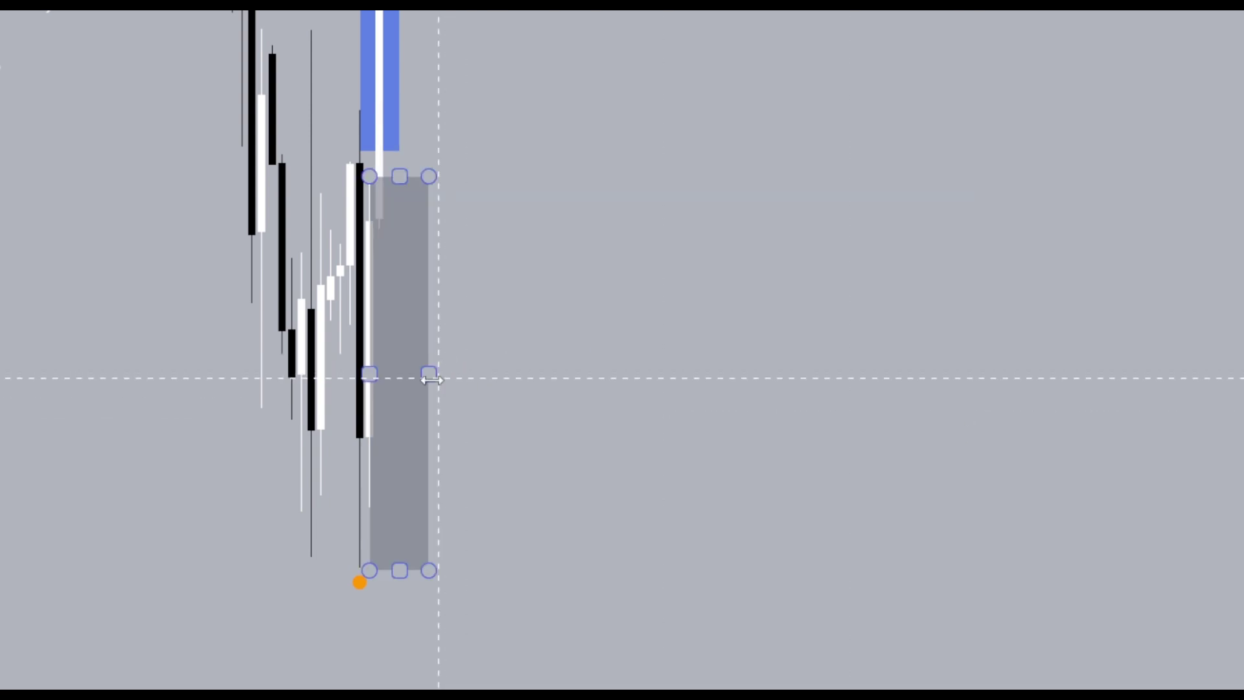
Extend the grey zone forward in time until it passes the deepest marked low
{"action": "left_click_drag", "start_coordinate": [429, 374], "coordinate": [0, 533]}
{"action": "scroll", "coordinate": [1173, 603], "scroll_direction": "down", "scroll_amount": 4}
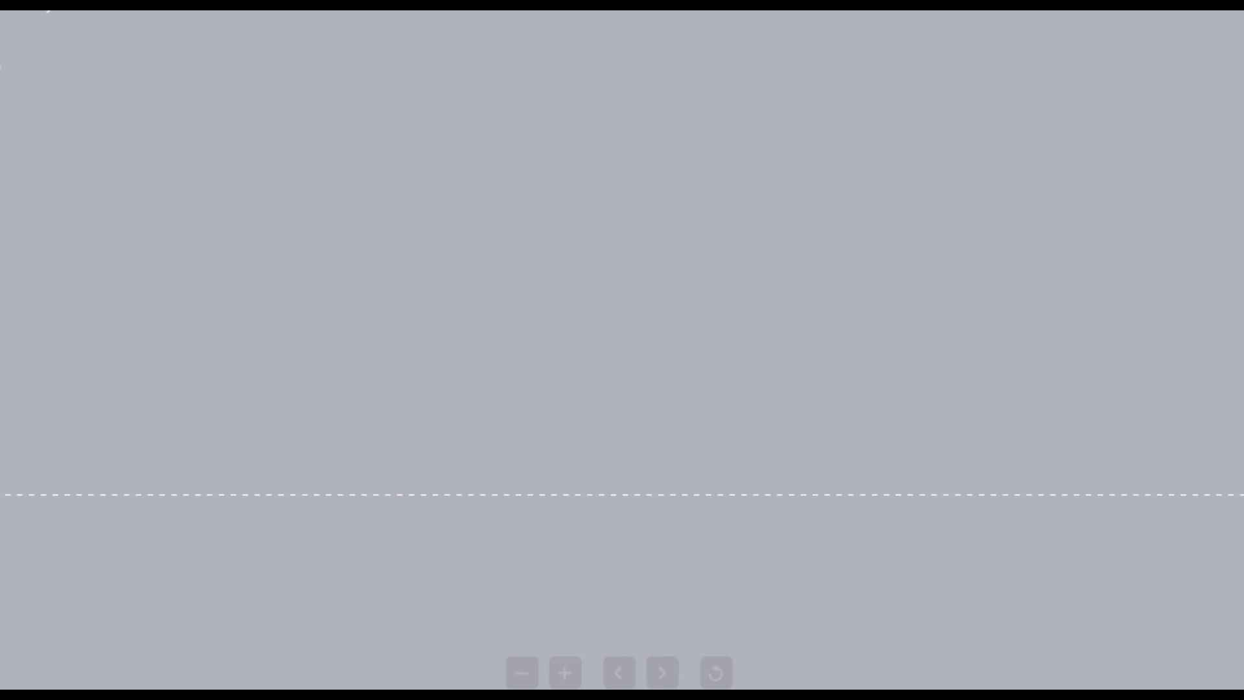
{"action": "left_click_drag", "start_coordinate": [0, 370], "coordinate": [1243, 360]}
{"action": "left_click_drag", "start_coordinate": [1243, 541], "coordinate": [284, 564]}
{"action": "left_click", "coordinate": [336, 356]}
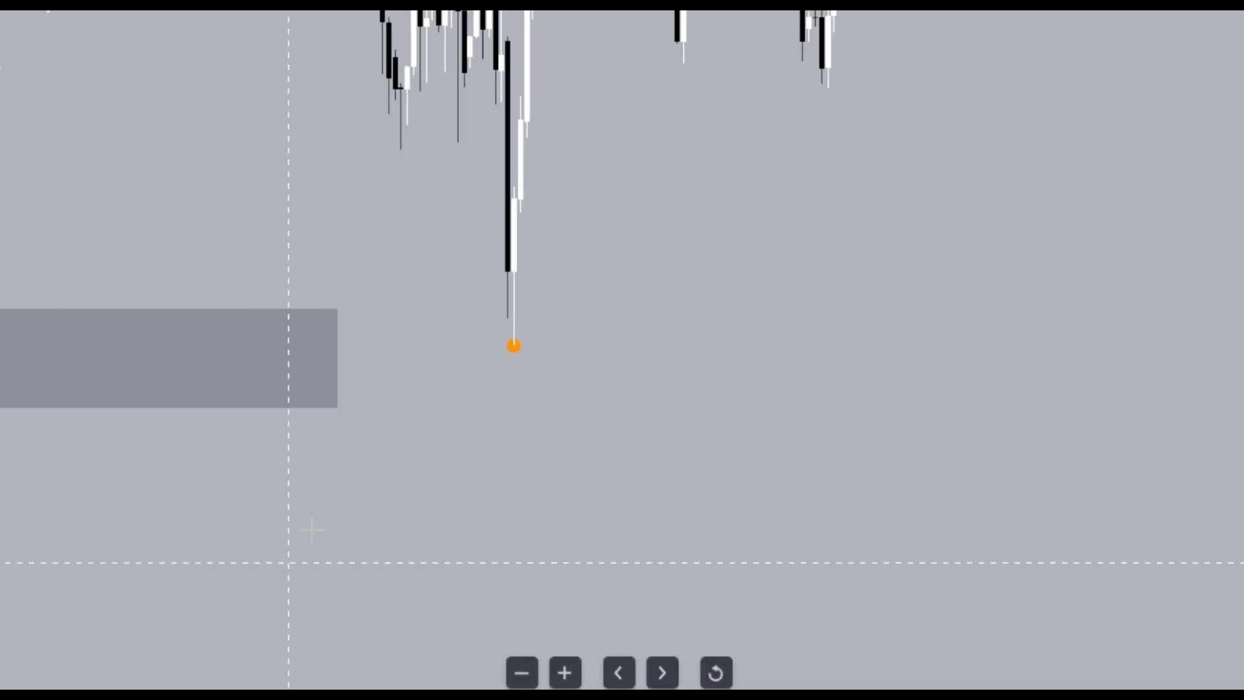
{"action": "left_click_drag", "start_coordinate": [337, 356], "coordinate": [872, 359]}
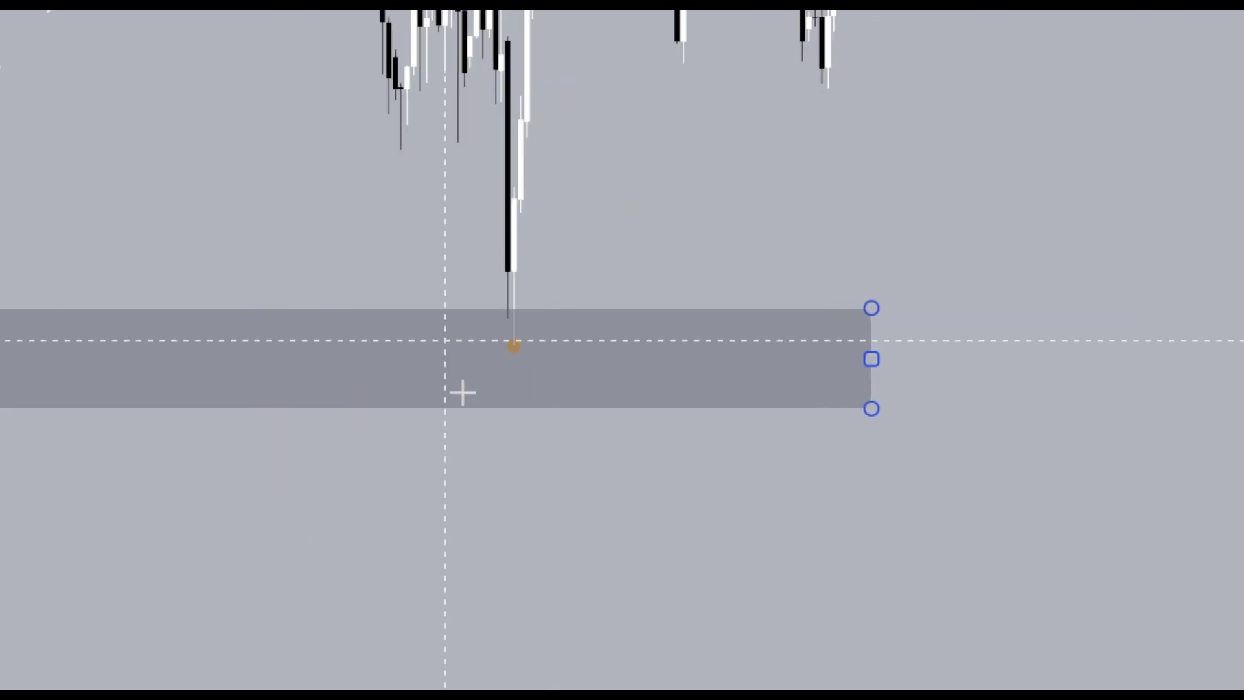
{"action": "left_click", "coordinate": [745, 251]}
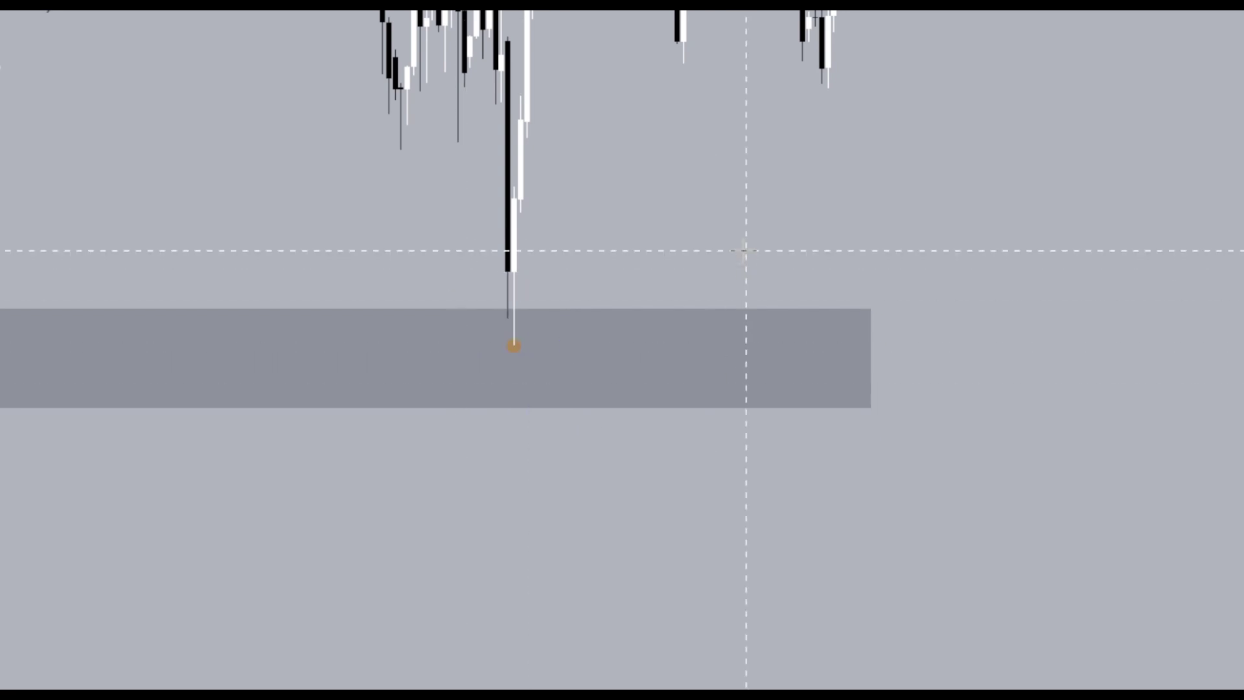
Draw a horizontal arrow from the dot on the first major peak toward the second major peak
{"action": "left_click_drag", "start_coordinate": [745, 251], "coordinate": [845, 245]}
{"action": "left_click_drag", "start_coordinate": [1173, 380], "coordinate": [1173, 315]}
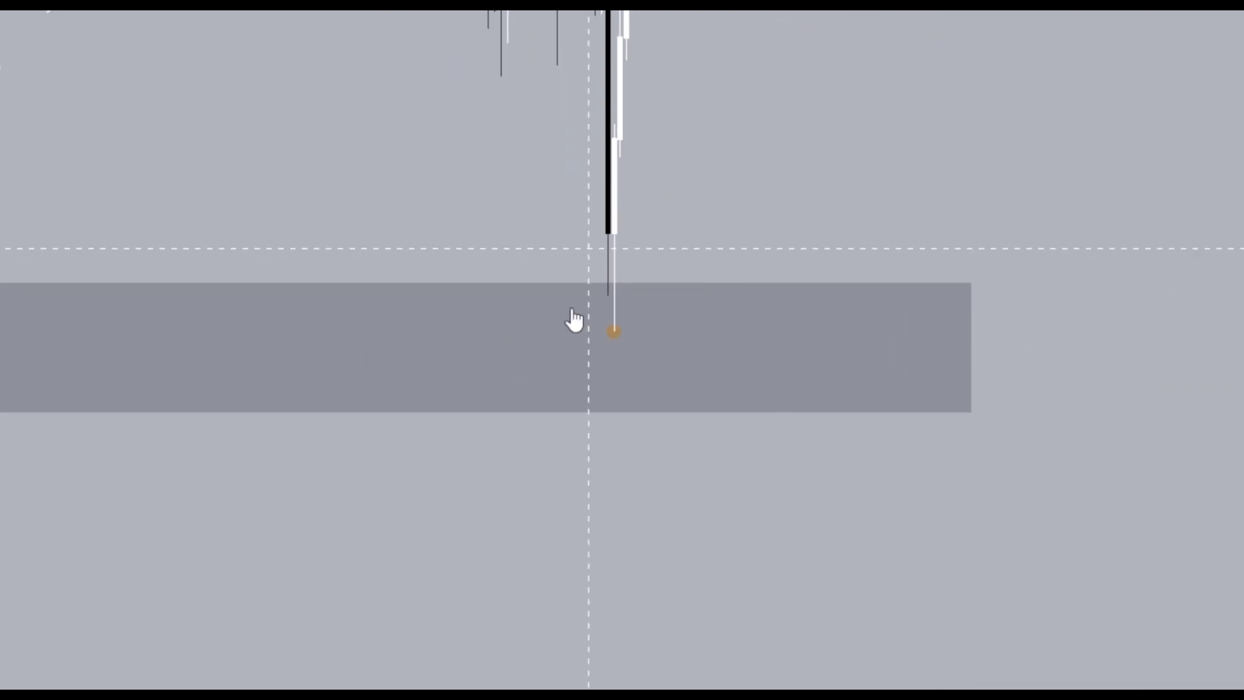
{"action": "left_click_drag", "start_coordinate": [492, 688], "coordinate": [1033, 688]}
{"action": "left_click_drag", "start_coordinate": [1232, 373], "coordinate": [1231, 551]}
{"action": "left_click_drag", "start_coordinate": [688, 256], "coordinate": [618, 633]}
{"action": "left_click_drag", "start_coordinate": [1231, 363], "coordinate": [1232, 542]}
{"action": "left_click_drag", "start_coordinate": [1231, 460], "coordinate": [886, 489]}
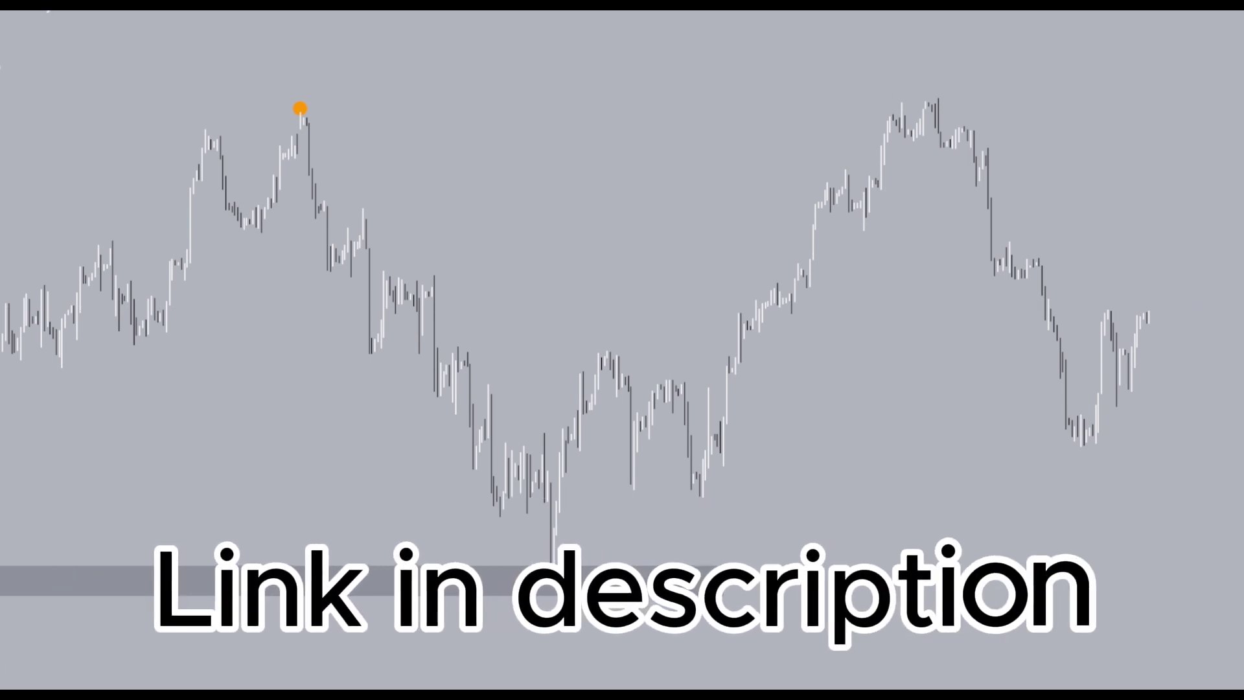
{"action": "left_click", "coordinate": [300, 108]}
{"action": "left_click", "coordinate": [842, 106]}
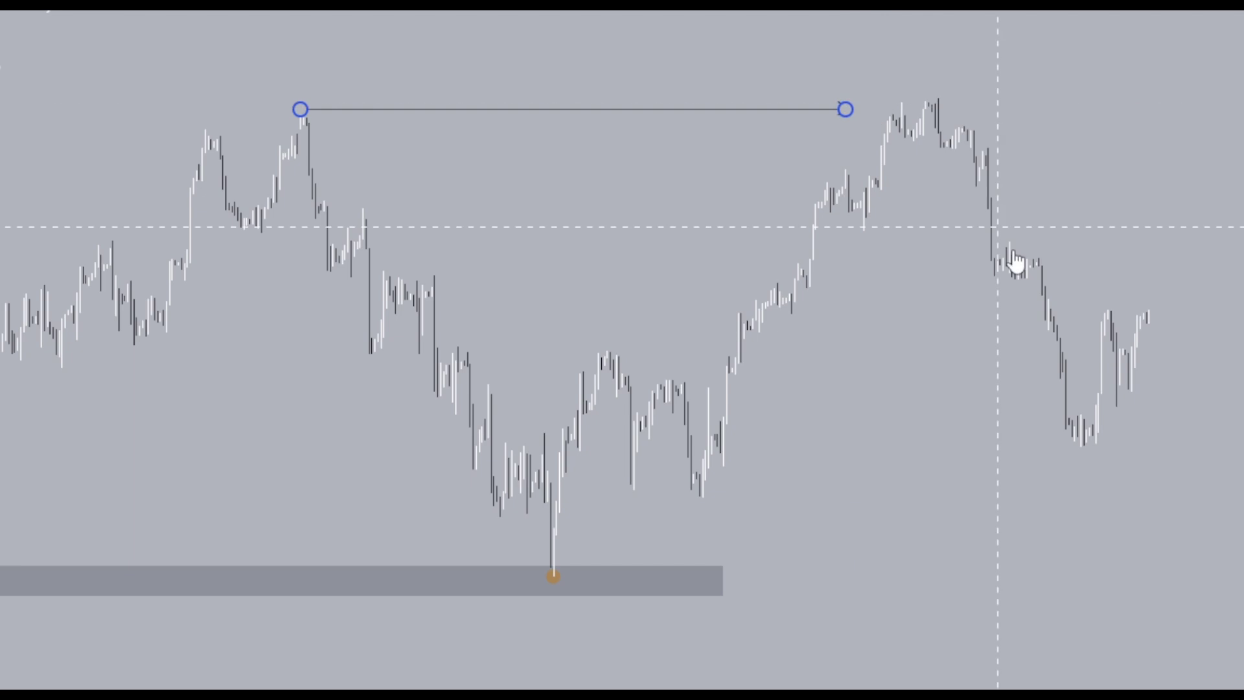
Place an orange dot above the second major peak
{"action": "left_click_drag", "start_coordinate": [1001, 373], "coordinate": [735, 379]}
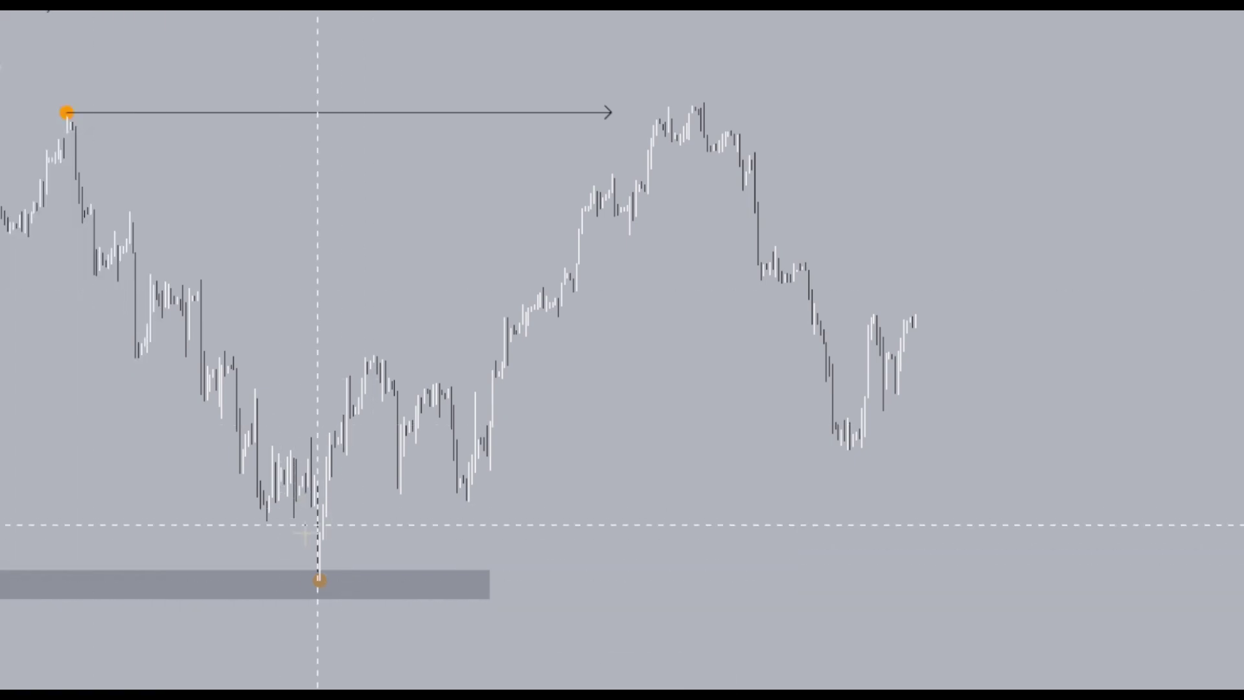
{"action": "left_click", "coordinate": [703, 97]}
{"action": "left_click_drag", "start_coordinate": [914, 181], "coordinate": [1238, 182]}
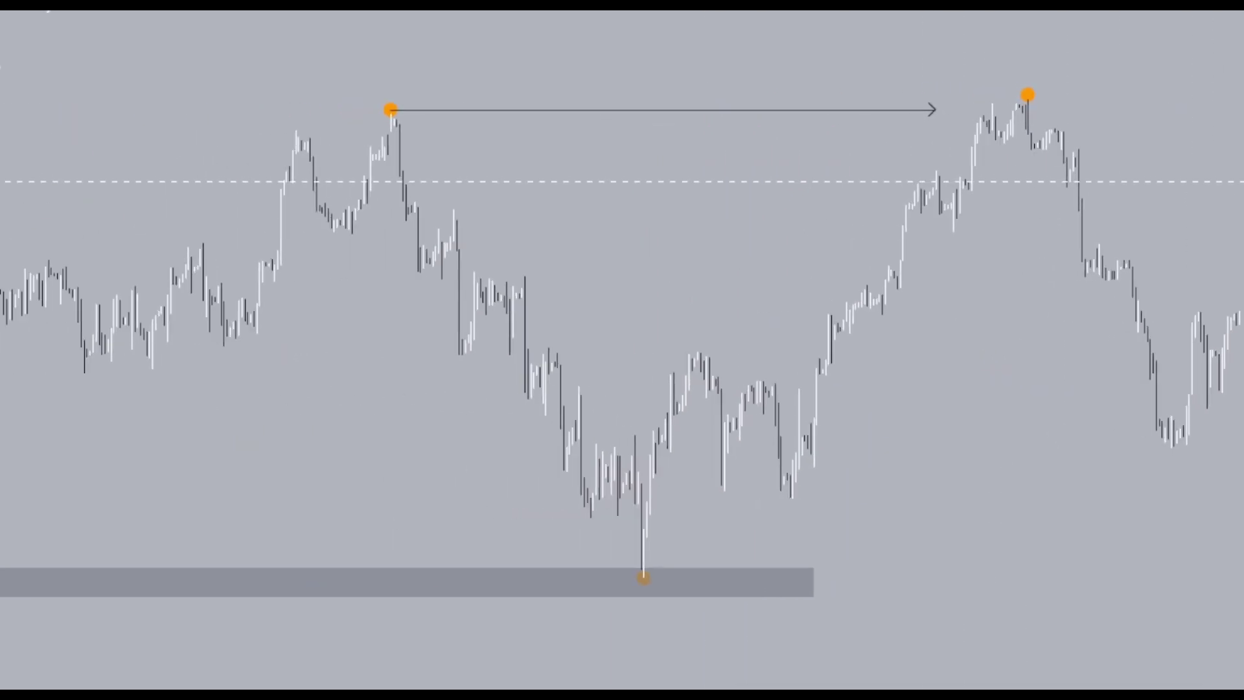
Draw a Fibonacci retracement with 100% at the deepest marked low and 0% at the second major peak
{"action": "scroll", "coordinate": [776, 680], "scroll_direction": "up", "scroll_amount": 3}
{"action": "left_click_drag", "start_coordinate": [1238, 531], "coordinate": [1219, 483]}
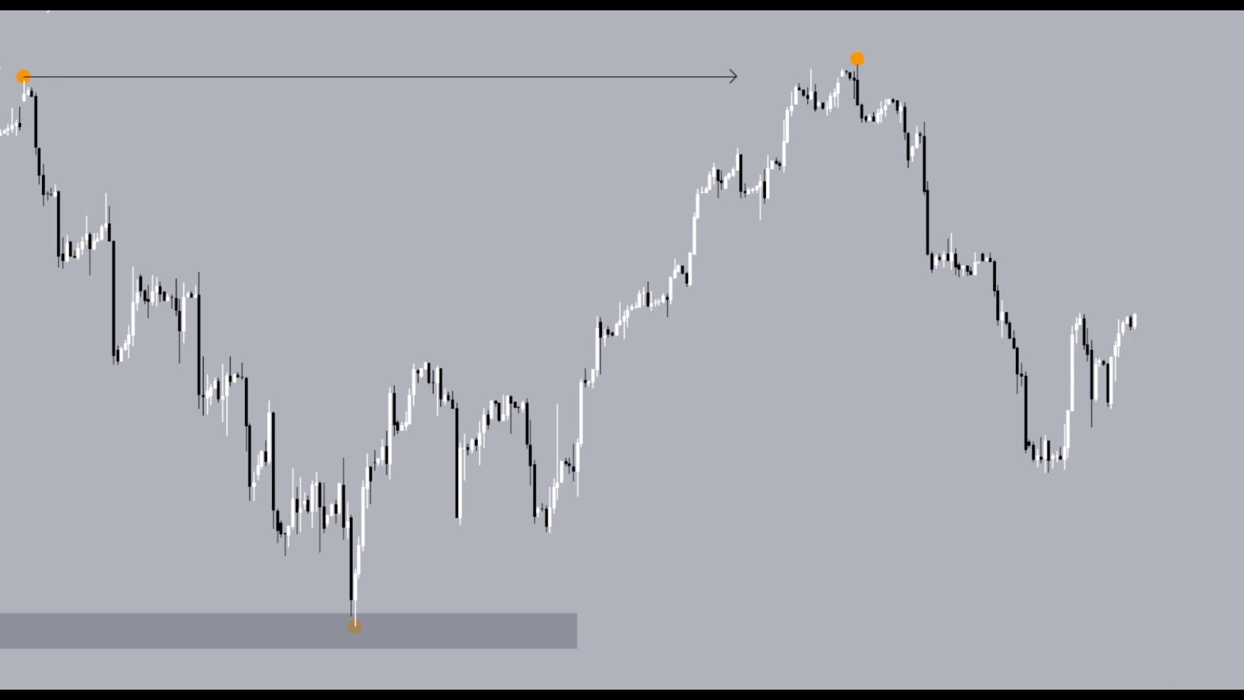
{"action": "left_click", "coordinate": [355, 624]}
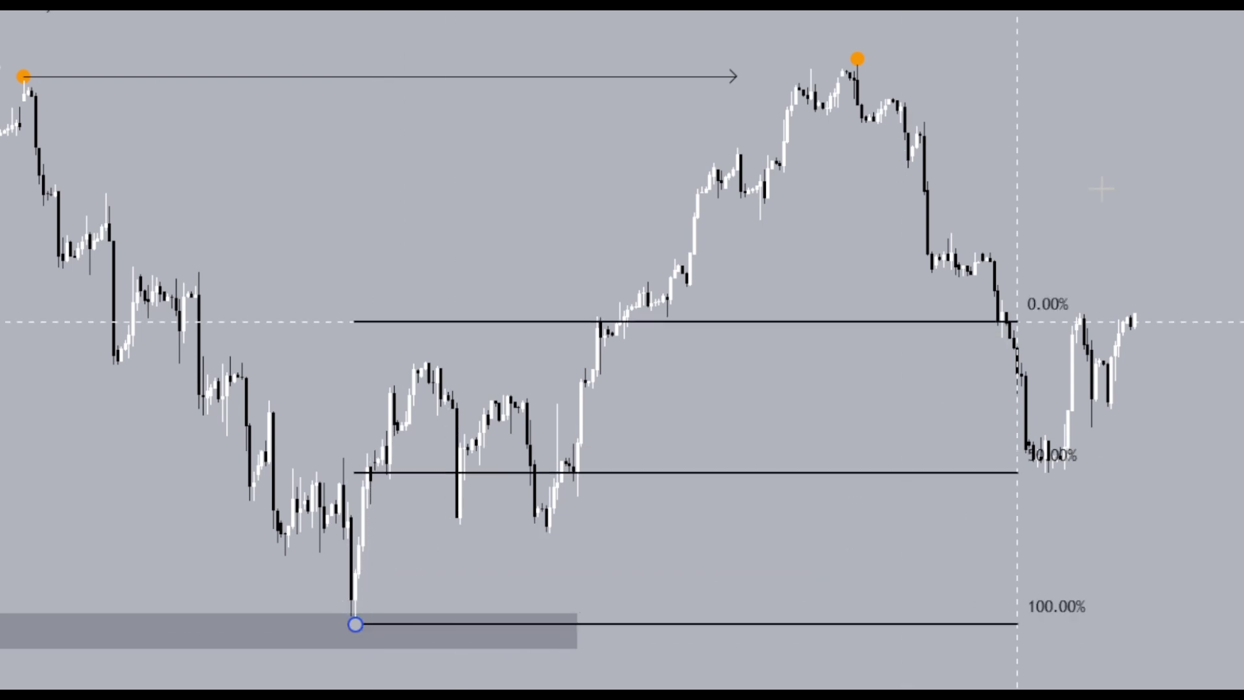
{"action": "left_click", "coordinate": [1143, 55]}
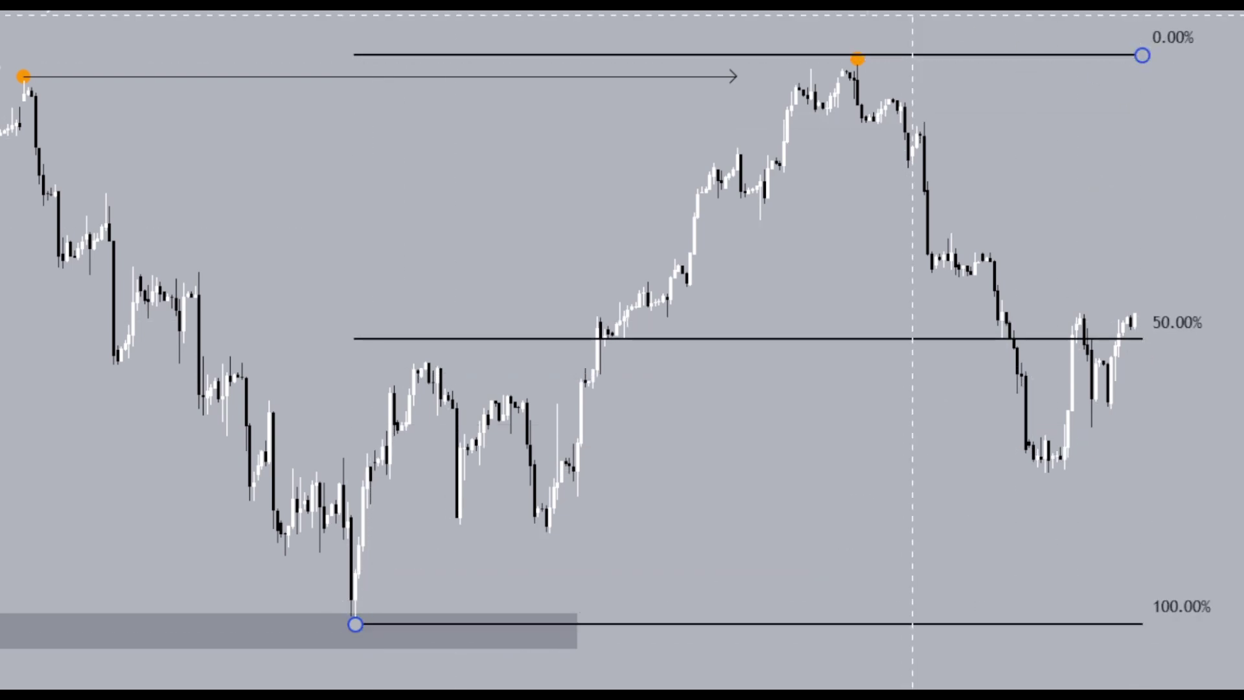
{"action": "left_click", "coordinate": [1232, 481]}
Draw a grey rectangle zone at the white candle before the strong rally below the 50% level and extend it forward to the later price drop
{"action": "left_click_drag", "start_coordinate": [1216, 477], "coordinate": [1024, 479]}
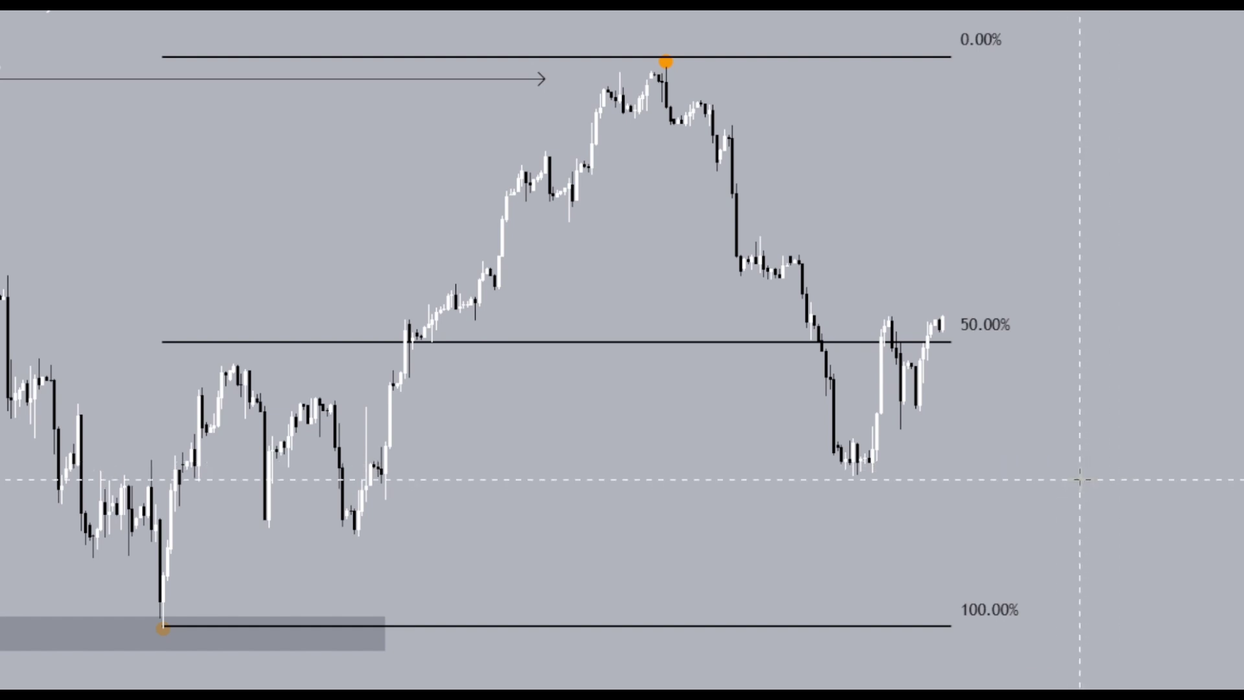
{"action": "left_click_drag", "start_coordinate": [845, 533], "coordinate": [1124, 491]}
{"action": "left_click_drag", "start_coordinate": [1240, 519], "coordinate": [1240, 388]}
{"action": "left_click_drag", "start_coordinate": [976, 440], "coordinate": [1243, 312]}
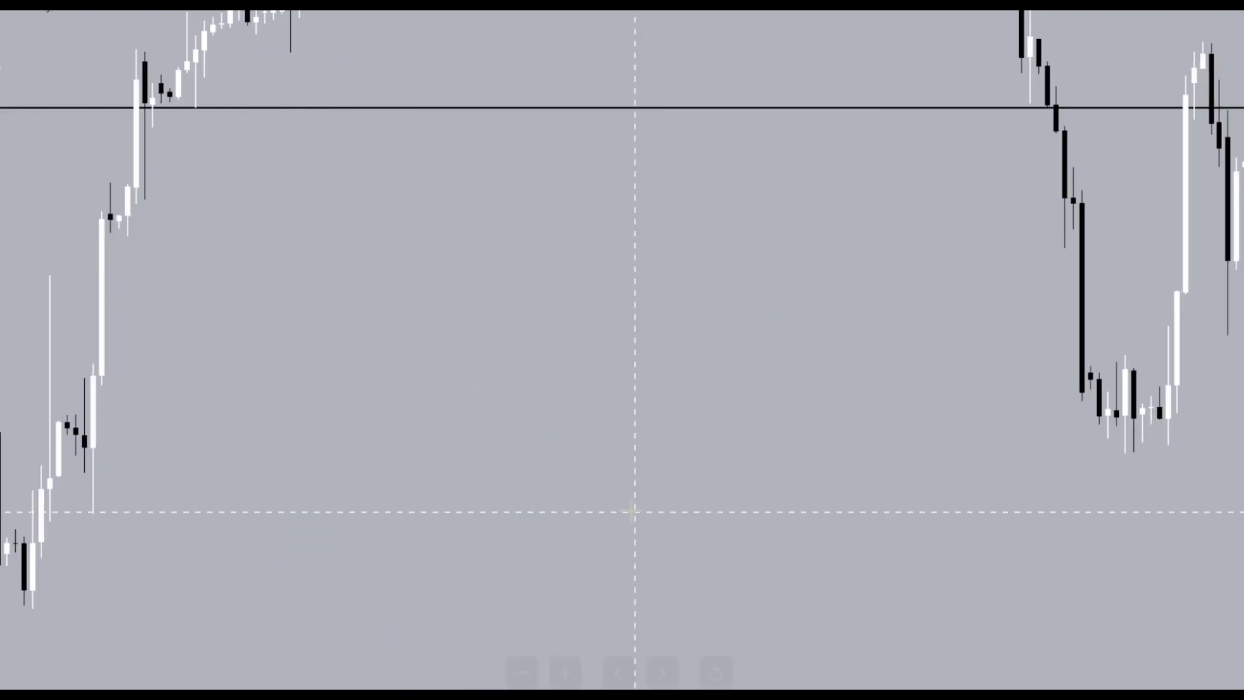
{"action": "left_click_drag", "start_coordinate": [633, 511], "coordinate": [878, 422]}
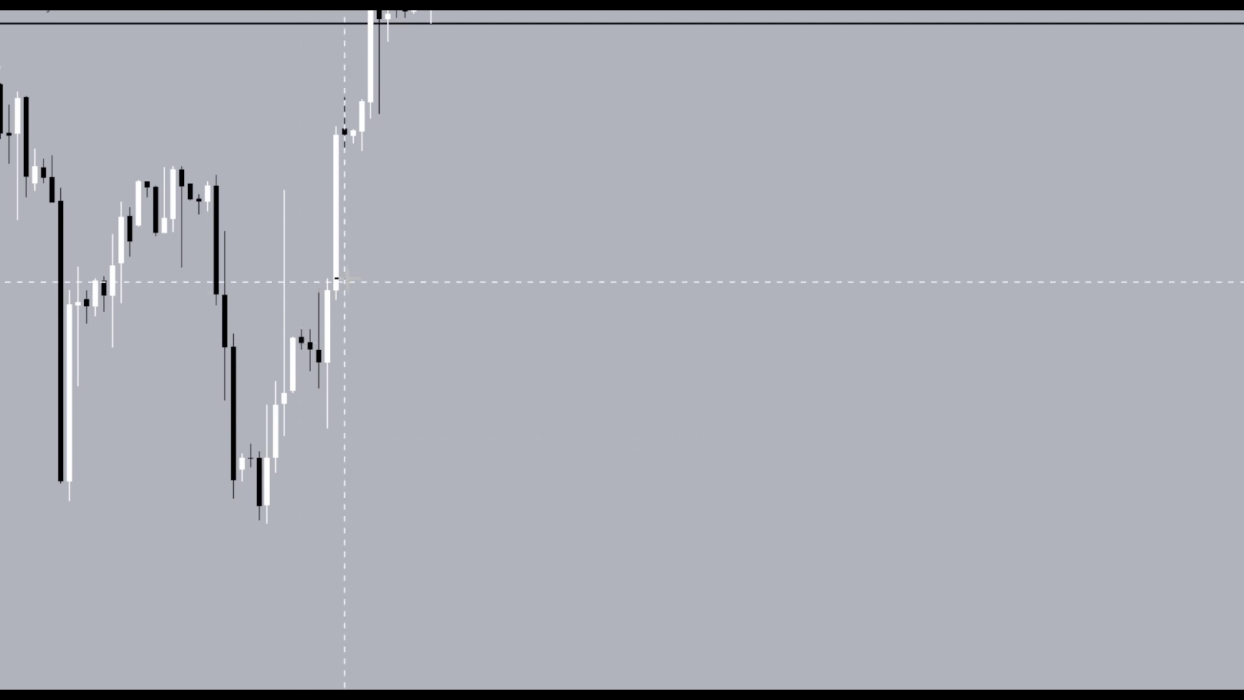
{"action": "left_click_drag", "start_coordinate": [344, 275], "coordinate": [361, 431]}
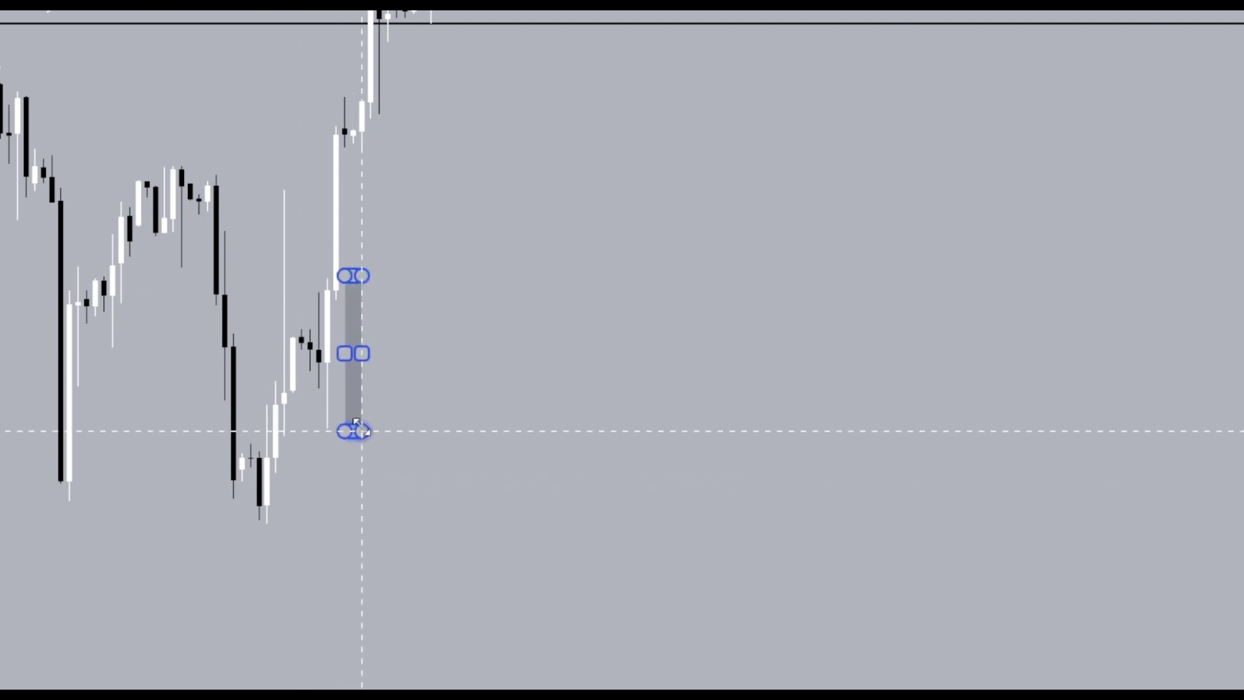
{"action": "left_click_drag", "start_coordinate": [341, 359], "coordinate": [1243, 353]}
{"action": "left_click", "coordinate": [1243, 420]}
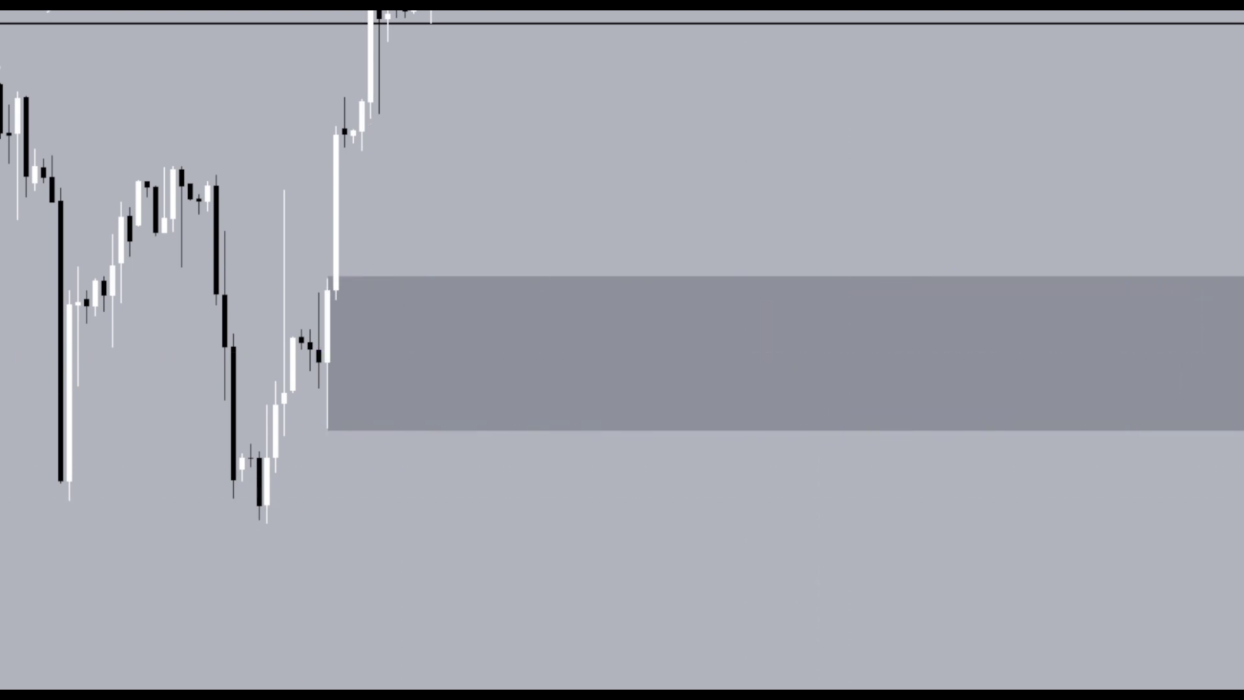
{"action": "scroll", "coordinate": [1243, 363], "scroll_direction": "down", "scroll_amount": 3}
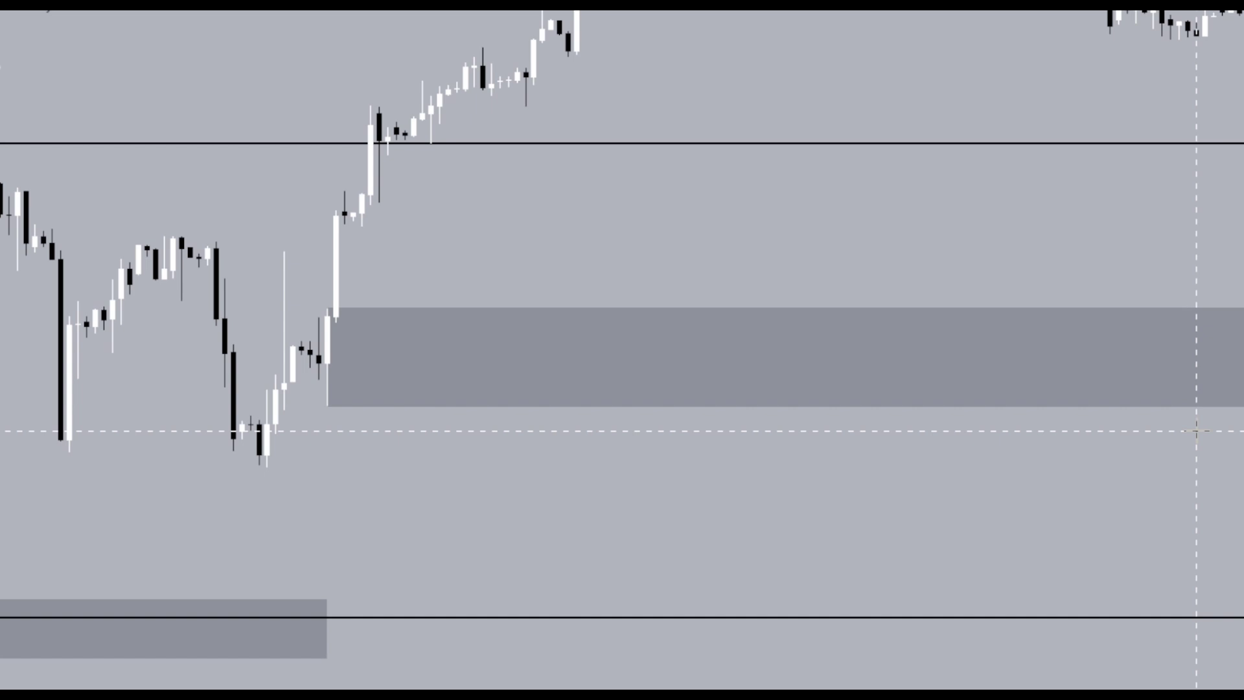
{"action": "left_click_drag", "start_coordinate": [631, 501], "coordinate": [425, 522]}
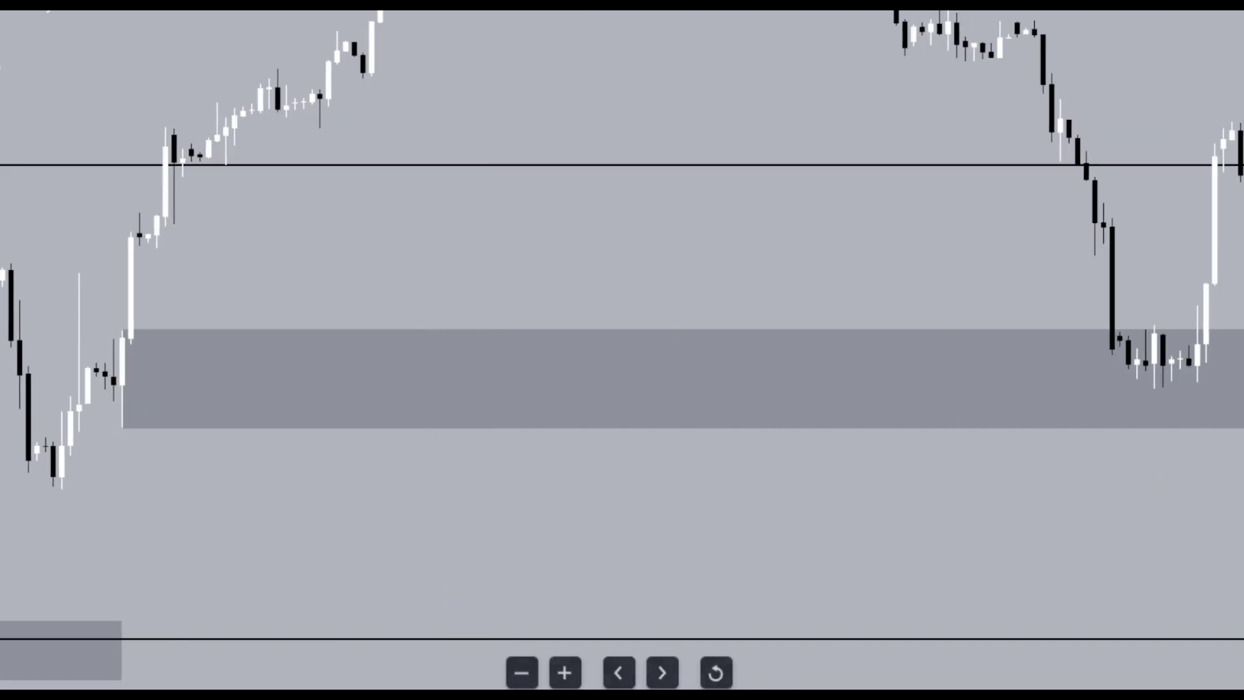
Extend the grey zone past the price drop and label it "H4 POI"
{"action": "scroll", "coordinate": [622, 350], "scroll_direction": "down", "scroll_amount": 3}
{"action": "left_click_drag", "start_coordinate": [1198, 509], "coordinate": [863, 519]}
{"action": "mouse_move", "coordinate": [976, 394]}
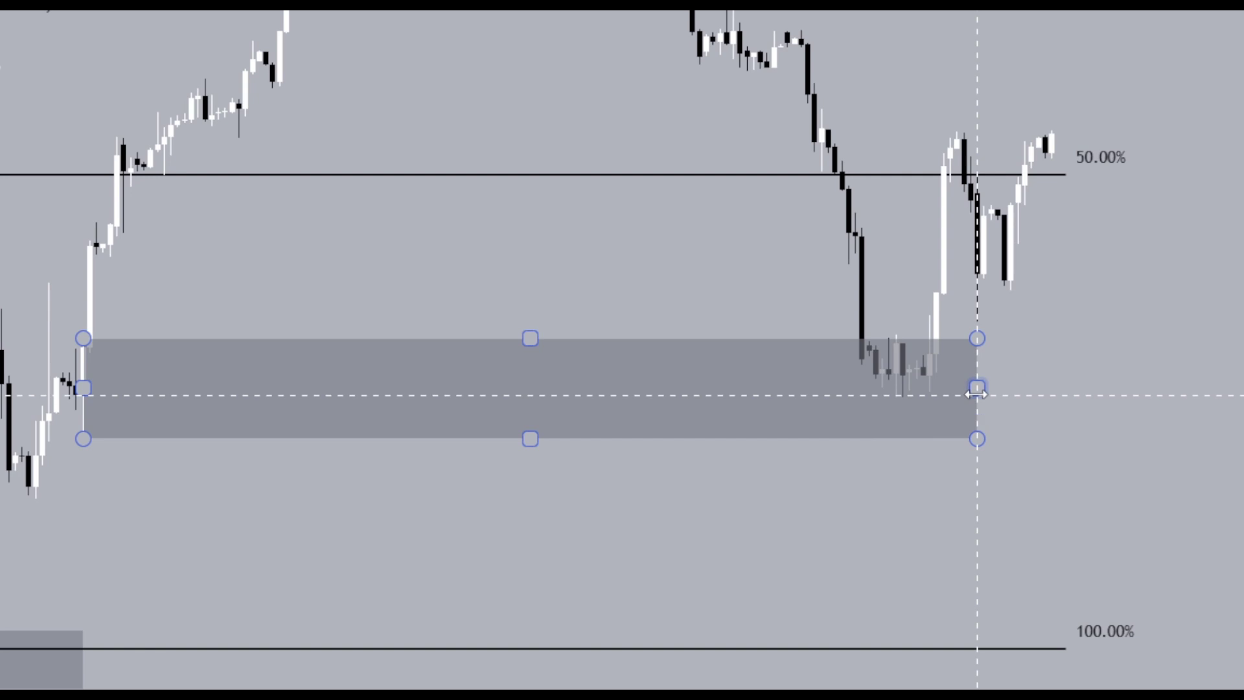
{"action": "left_click_drag", "start_coordinate": [978, 391], "coordinate": [1106, 388]}
{"action": "double_click", "coordinate": [1105, 388]}
{"action": "left_click", "coordinate": [533, 215]}
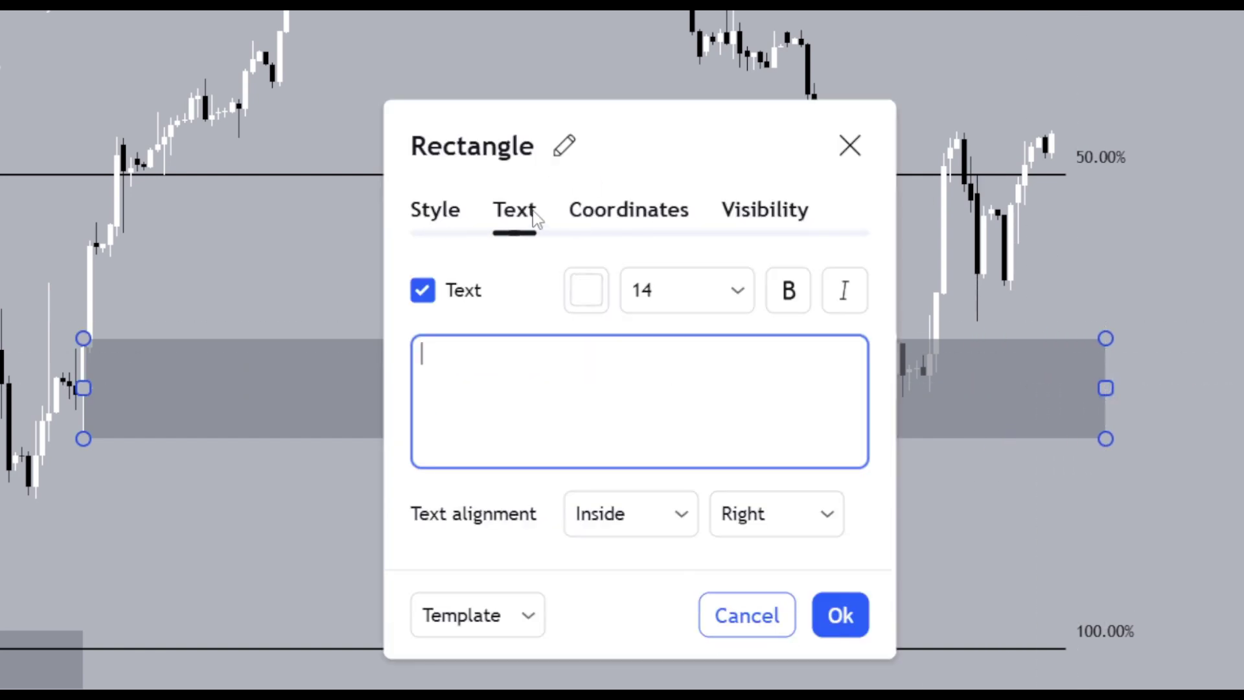
{"action": "type", "text": "H4 POI"}
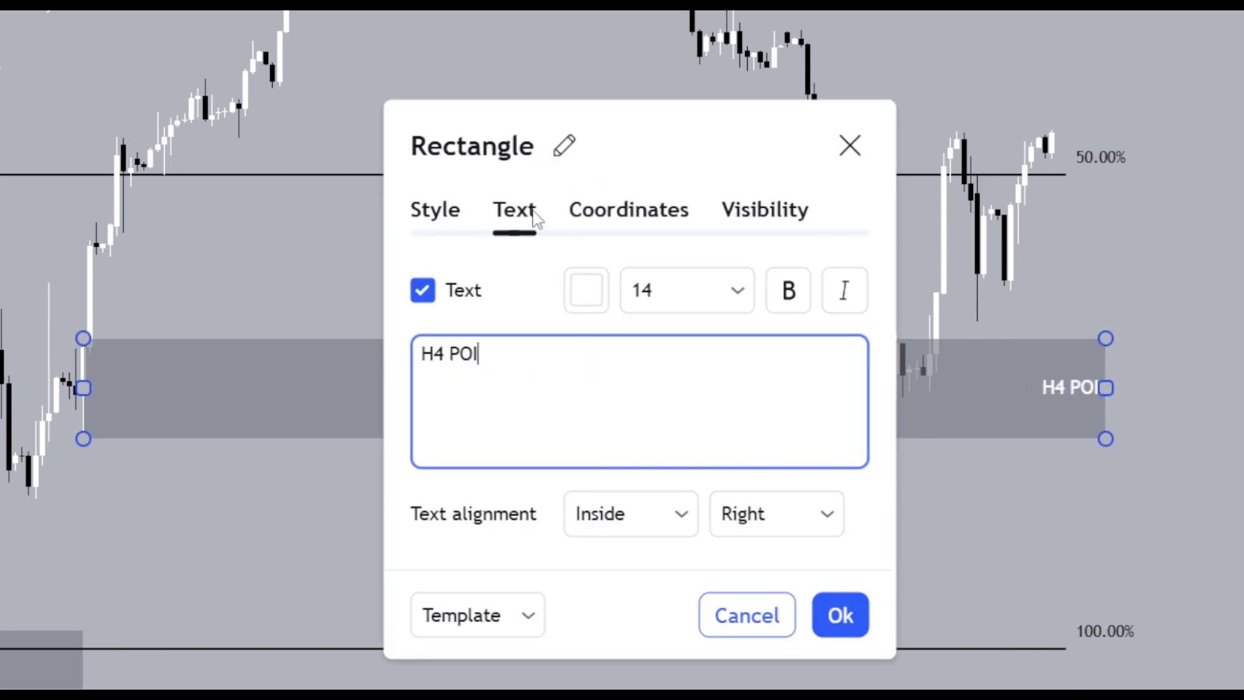
{"action": "left_click", "coordinate": [1180, 235]}
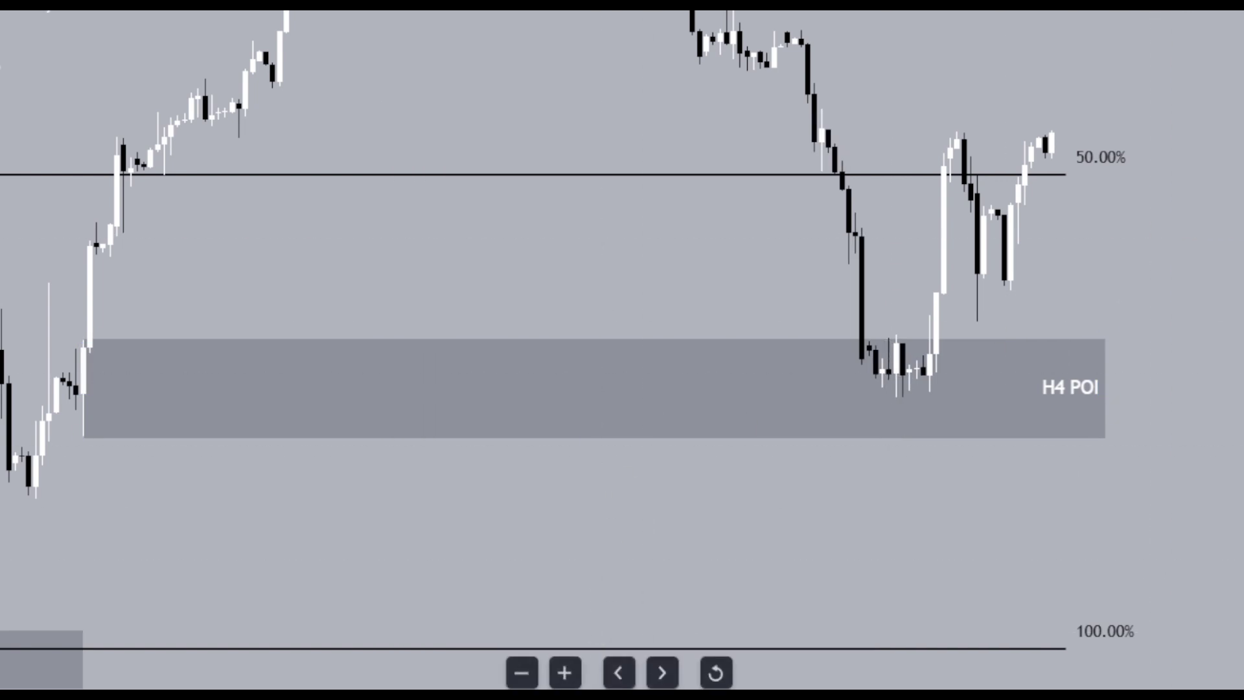
Add a callout reading "1) BOS" with its pointer inside the H4 POI zone
{"action": "left_click_drag", "start_coordinate": [707, 688], "coordinate": [977, 689]}
{"action": "left_click_drag", "start_coordinate": [1238, 194], "coordinate": [1238, 322]}
{"action": "left_click_drag", "start_coordinate": [1103, 331], "coordinate": [1040, 437]}
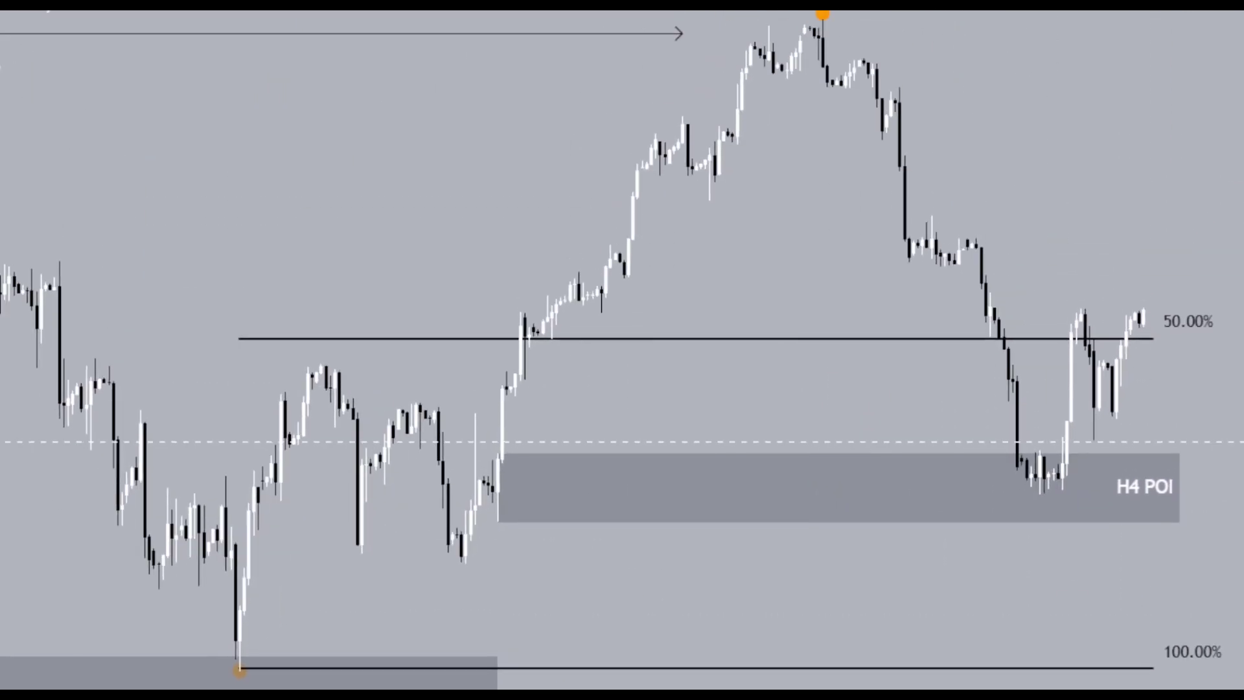
{"action": "left_click_drag", "start_coordinate": [1040, 688], "coordinate": [1177, 688]}
{"action": "left_click_drag", "start_coordinate": [1238, 195], "coordinate": [1095, 241]}
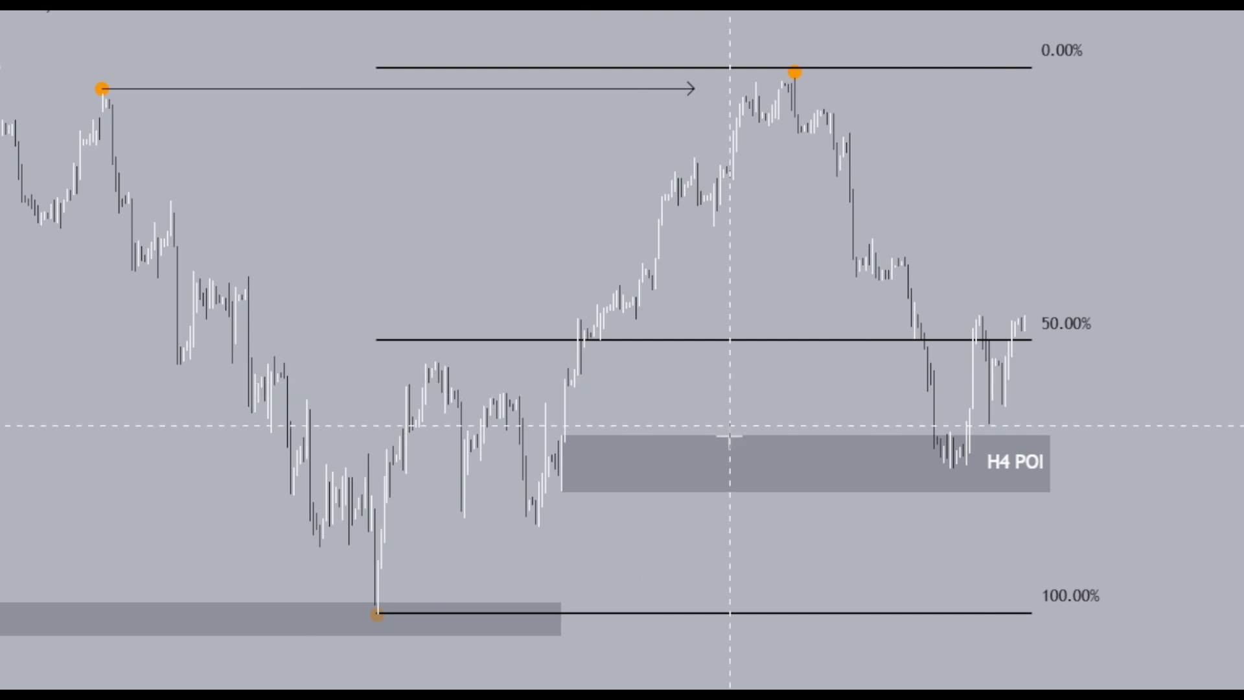
{"action": "left_click", "coordinate": [733, 459]}
{"action": "left_click", "coordinate": [760, 289]}
{"action": "type", "text": "1) BOS"}
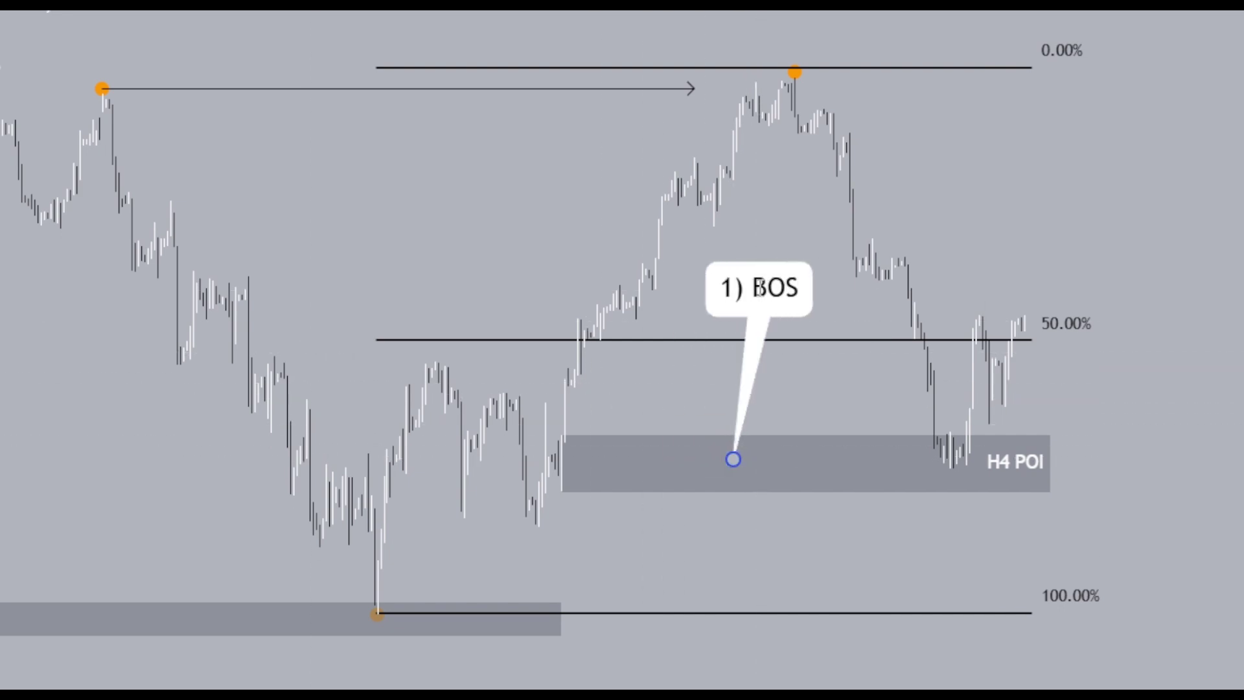
{"action": "left_click", "coordinate": [1048, 299]}
Move the "1) BOS" callout so it points at the horizontal arrow, with its label just beneath the line
{"action": "left_click_drag", "start_coordinate": [734, 455], "coordinate": [520, 90]}
{"action": "left_click_drag", "start_coordinate": [750, 297], "coordinate": [582, 156]}
{"action": "left_click_drag", "start_coordinate": [722, 340], "coordinate": [728, 344]}
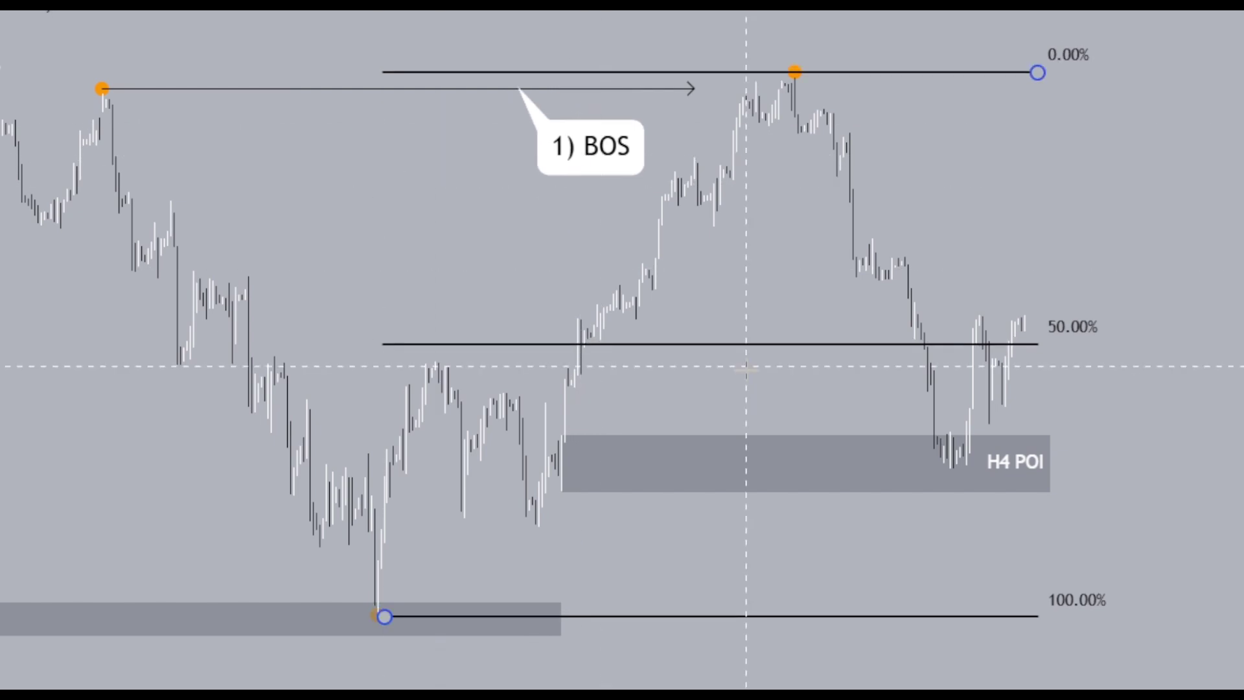
{"action": "left_click", "coordinate": [1095, 221]}
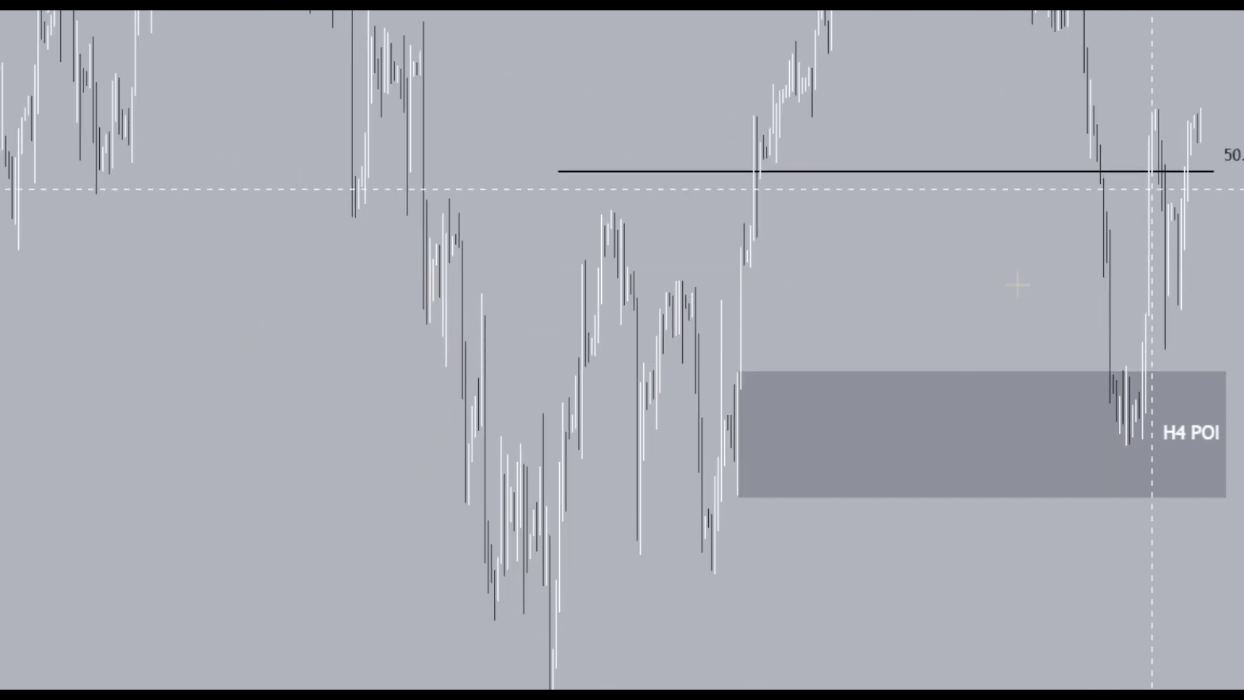
Draw a small rectangle over the strong white candle just above the start of the H4 POI zone and fill it blue
{"action": "left_click_drag", "start_coordinate": [795, 289], "coordinate": [1119, 318]}
{"action": "scroll", "coordinate": [622, 349], "scroll_direction": "up", "scroll_amount": 5}
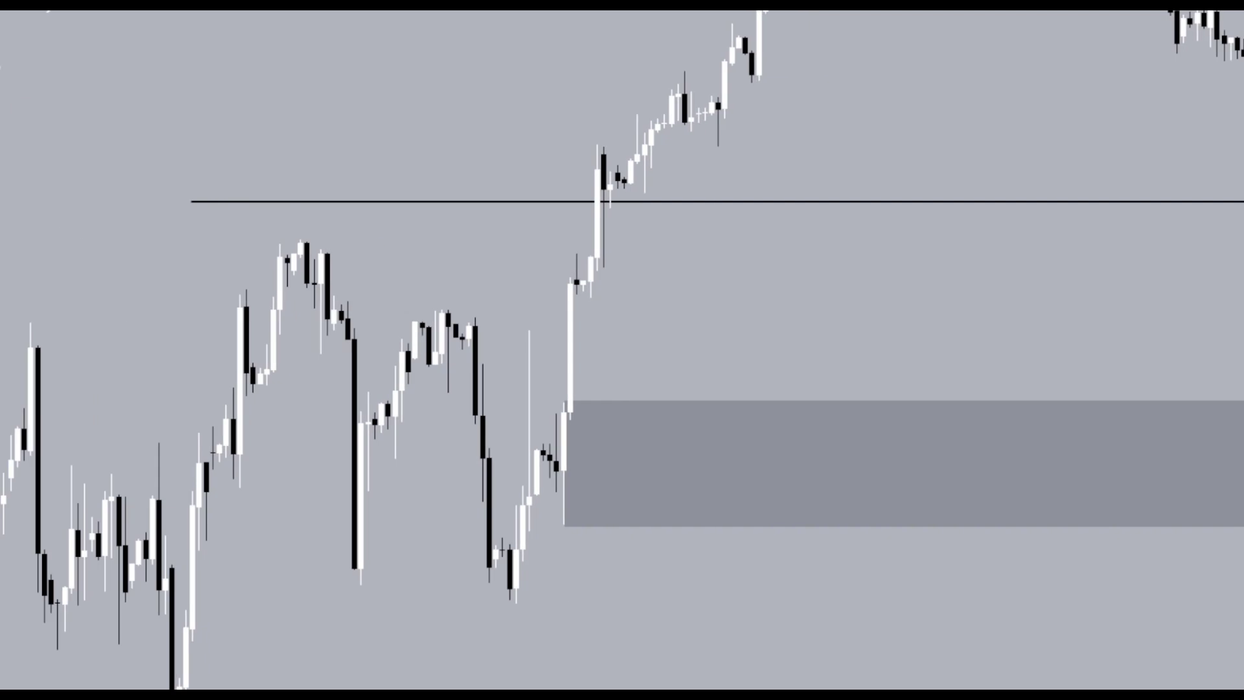
{"action": "left_click_drag", "start_coordinate": [981, 338], "coordinate": [851, 330]}
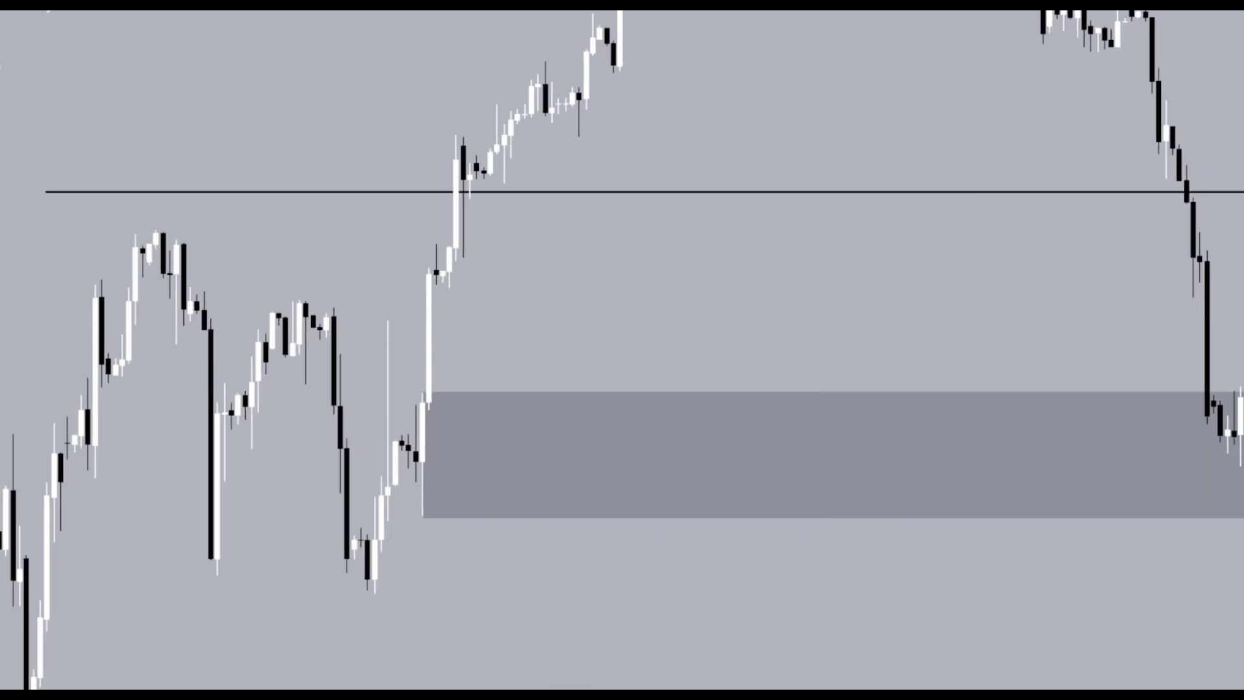
{"action": "left_click", "coordinate": [416, 297]}
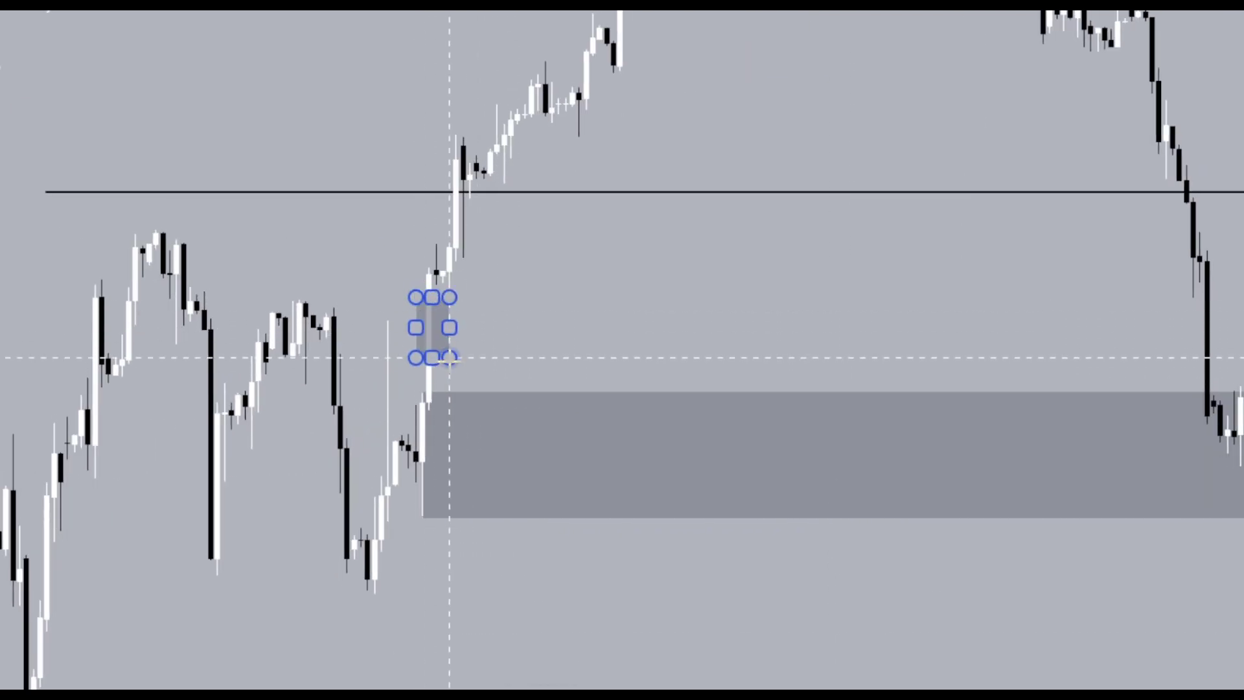
{"action": "double_click", "coordinate": [457, 389]}
{"action": "left_click", "coordinate": [444, 234]}
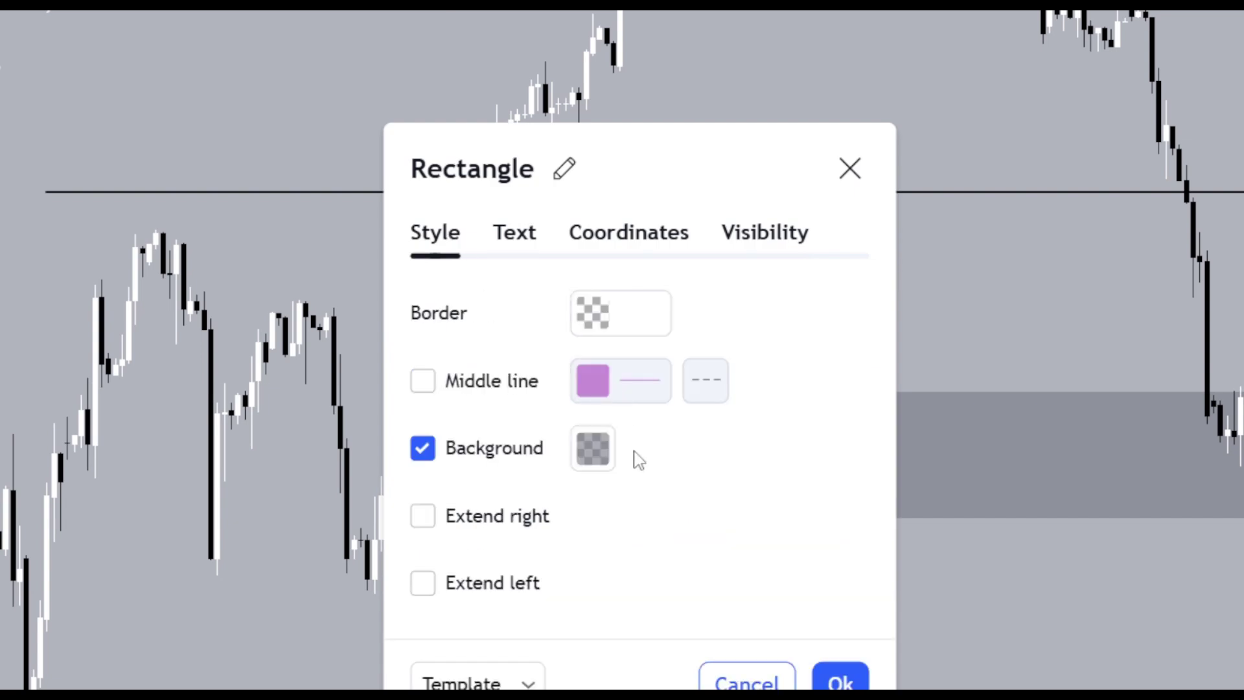
{"action": "left_click", "coordinate": [598, 452]}
{"action": "left_click", "coordinate": [781, 517]}
{"action": "left_click", "coordinate": [1015, 275]}
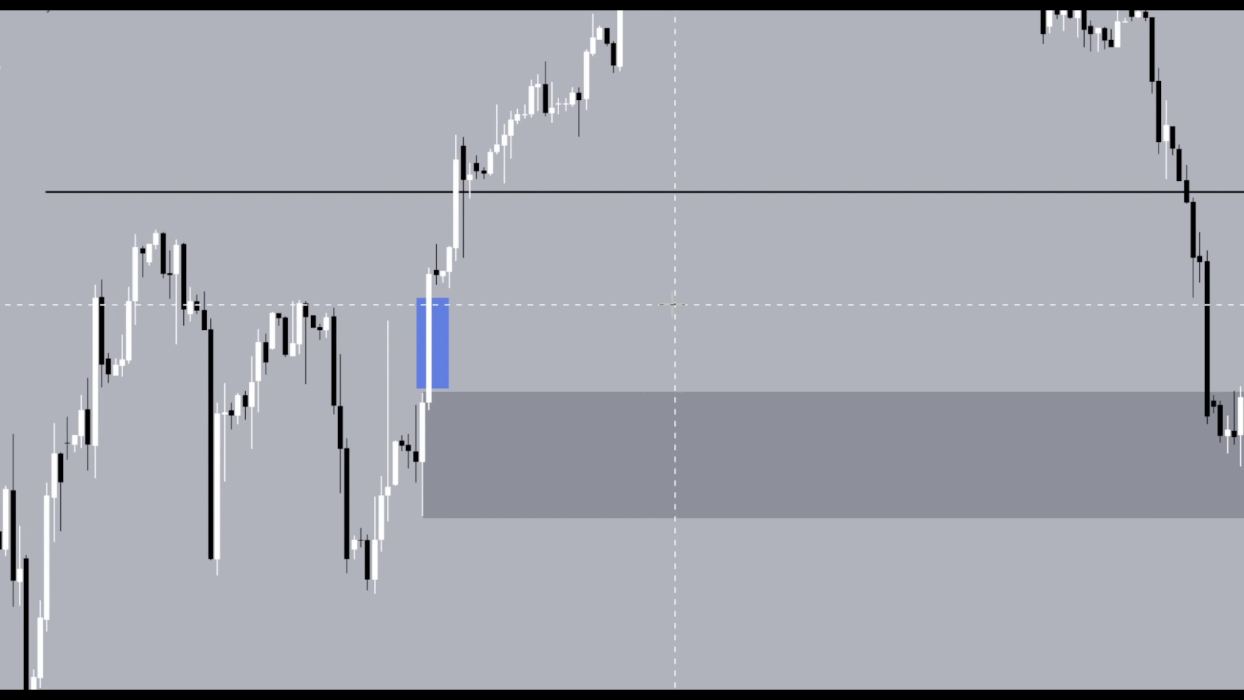
Add a callout reading "FVG" that points at the blue rectangle
{"action": "left_click_drag", "start_coordinate": [675, 310], "coordinate": [266, 311]}
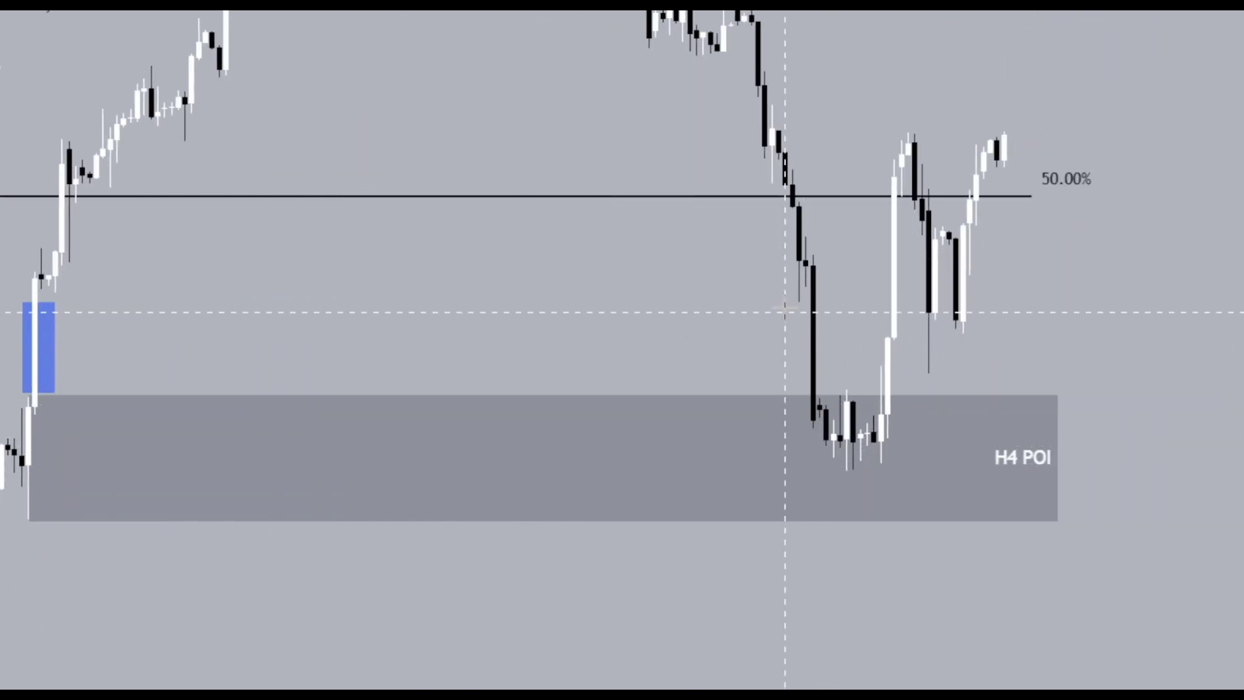
{"action": "left_click_drag", "start_coordinate": [298, 336], "coordinate": [369, 333]}
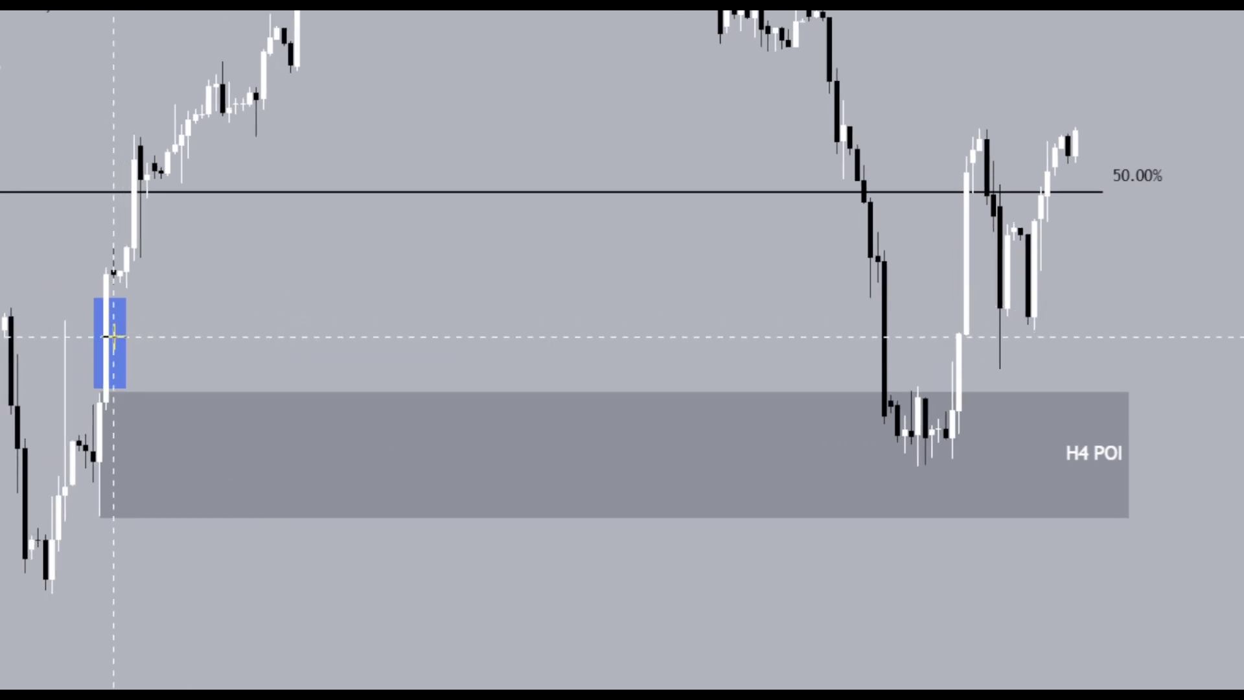
{"action": "left_click_drag", "start_coordinate": [114, 337], "coordinate": [264, 317]}
{"action": "type", "text": "FVG"}
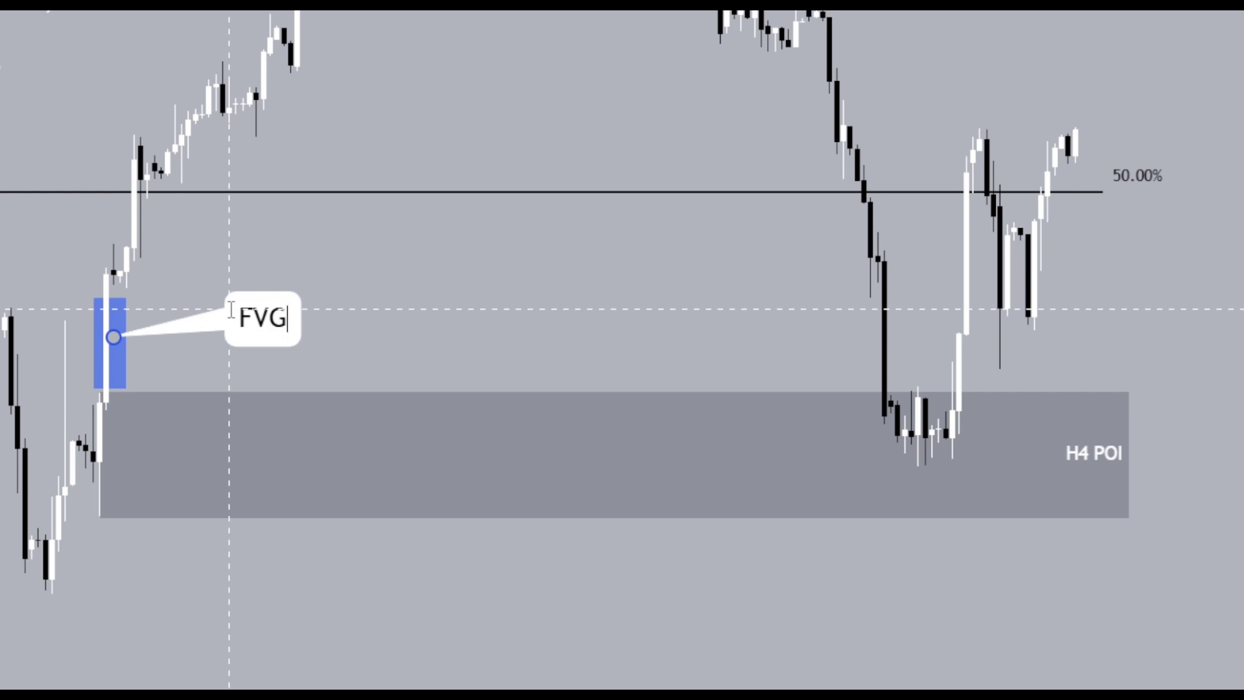
{"action": "left_click", "coordinate": [364, 332]}
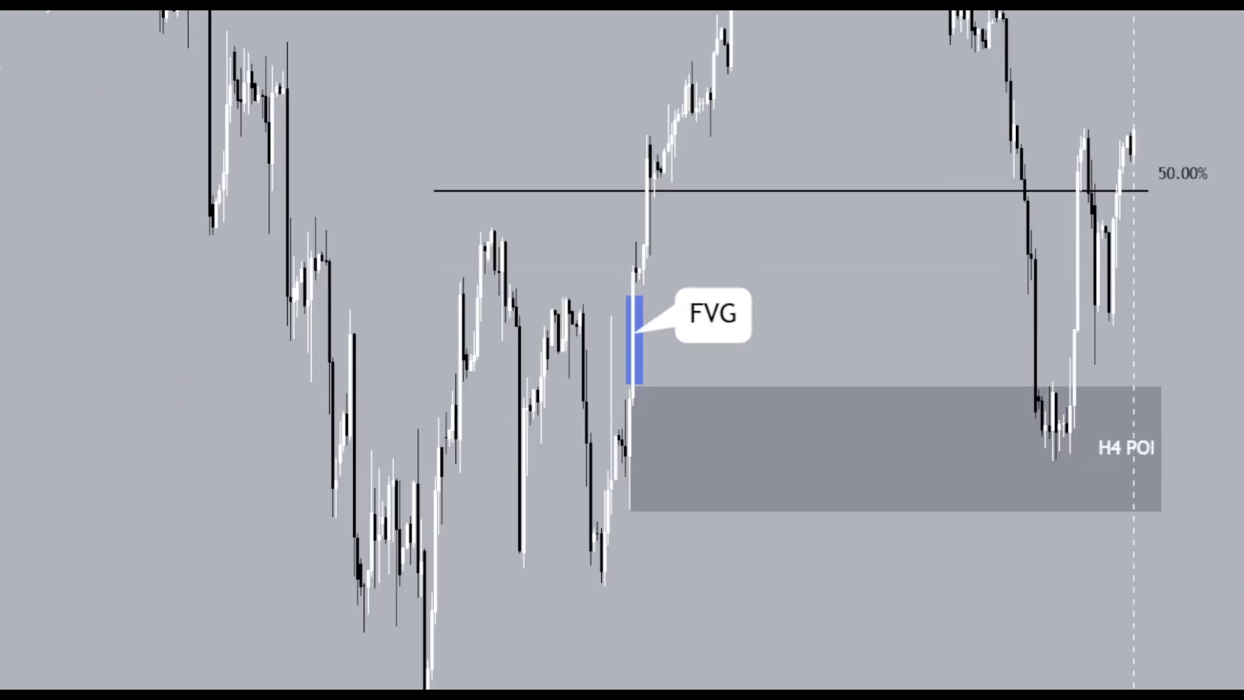
Add a callout reading "DISCOUNT" below the 50% Fibonacci level, pointing at the end of that line
{"action": "scroll", "coordinate": [1059, 575], "scroll_direction": "up", "scroll_amount": 5}
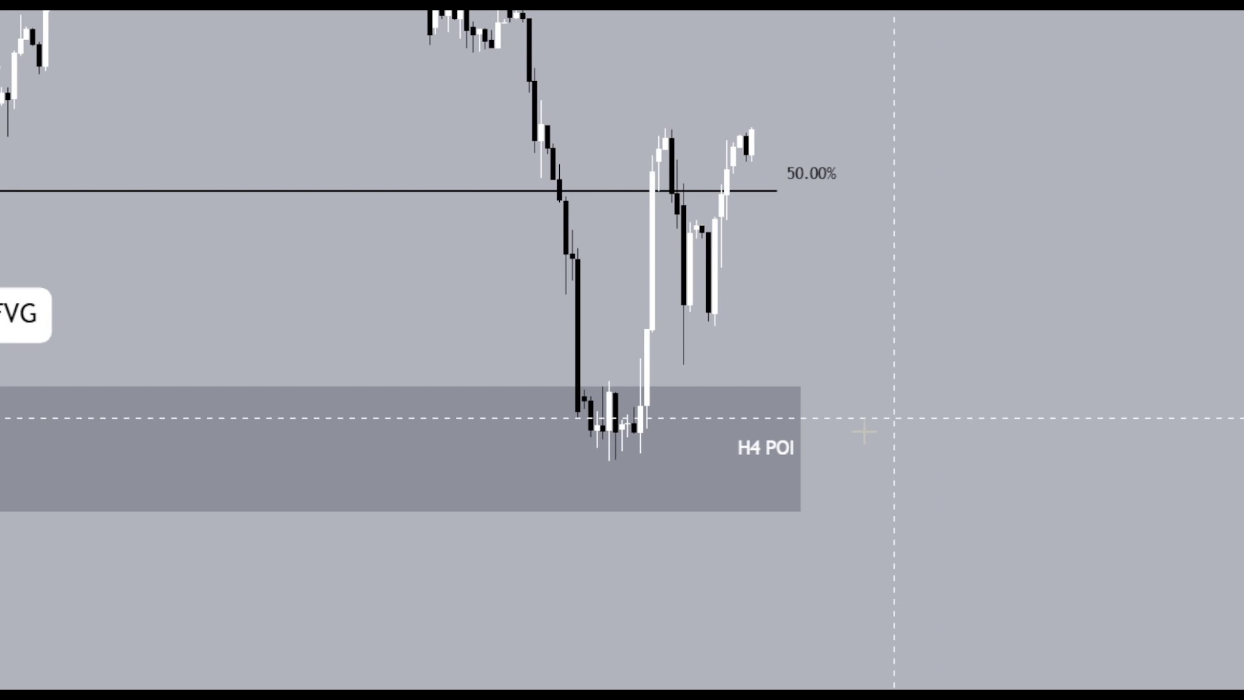
{"action": "left_click_drag", "start_coordinate": [886, 443], "coordinate": [1078, 442]}
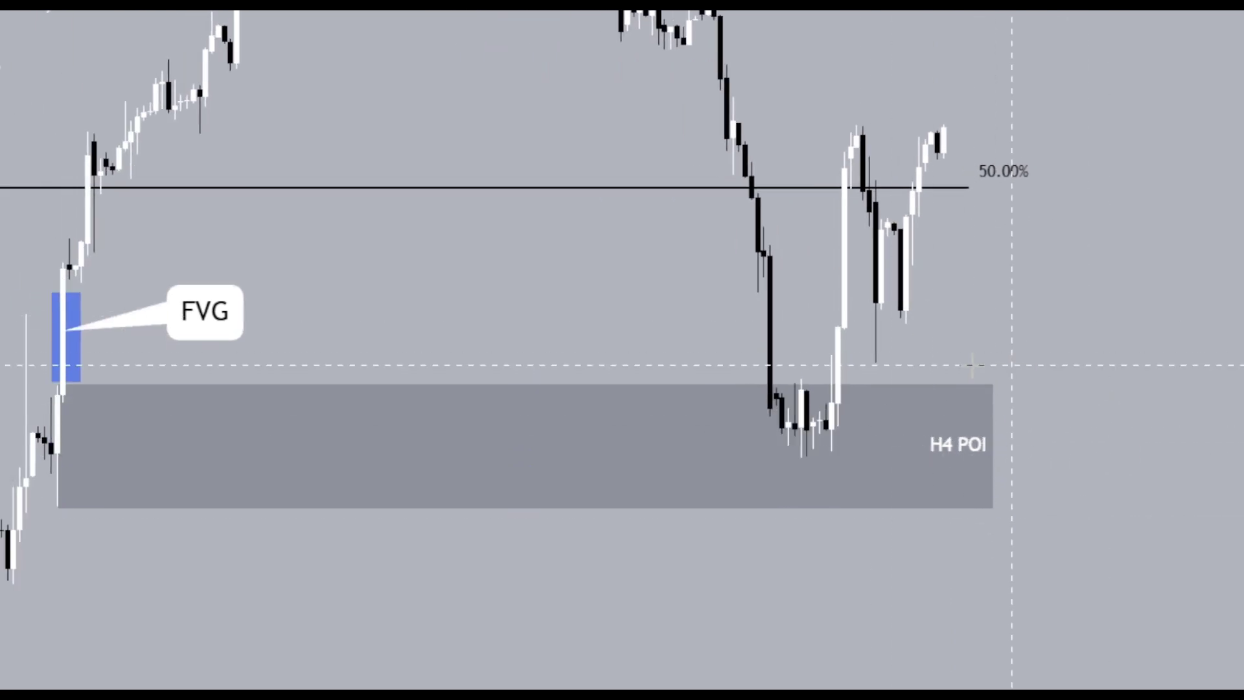
{"action": "left_click", "coordinate": [1011, 186]}
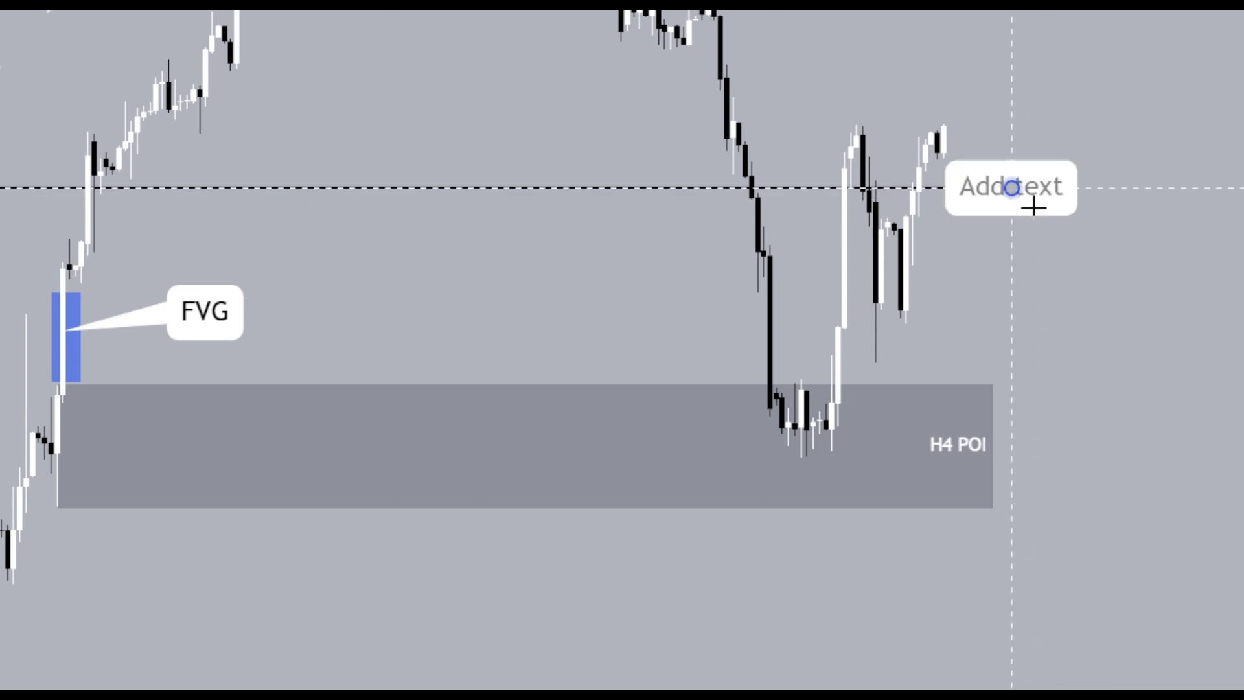
{"action": "left_click", "coordinate": [1063, 298]}
{"action": "type", "text": "DISCOUNT"}
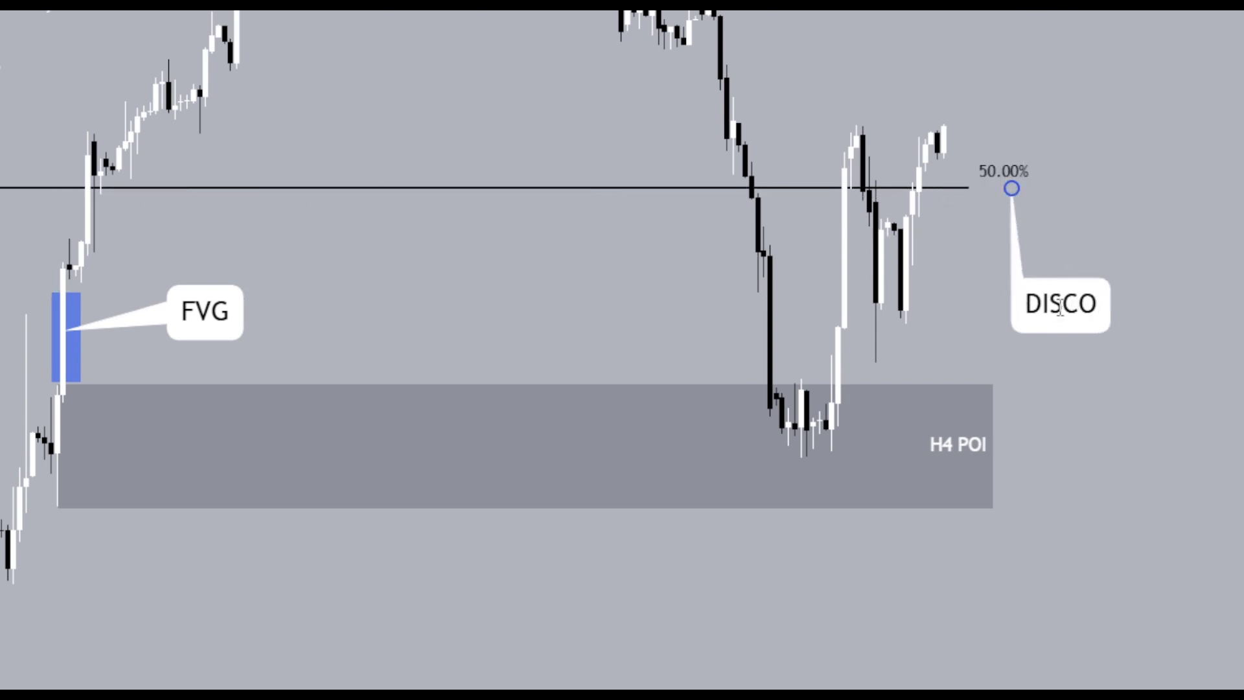
{"action": "left_click", "coordinate": [1067, 484]}
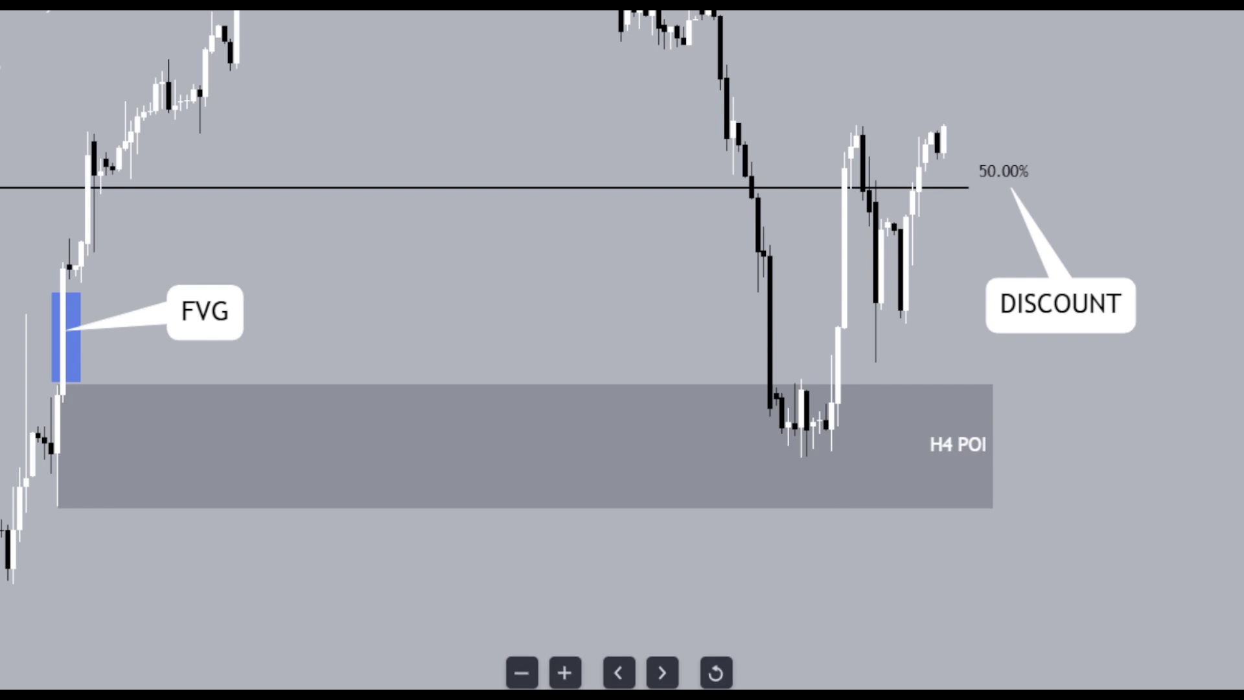
Shift the "1) BOS" and "FVG" callouts slightly within the wider view of the chart
{"action": "scroll", "coordinate": [622, 350], "scroll_direction": "down", "scroll_amount": 5}
{"action": "left_click_drag", "start_coordinate": [1235, 194], "coordinate": [1235, 522]}
{"action": "left_click_drag", "start_coordinate": [685, 456], "coordinate": [533, 531]}
{"action": "left_click", "coordinate": [661, 140]}
{"action": "left_click_drag", "start_coordinate": [661, 139], "coordinate": [641, 147]}
{"action": "left_click", "coordinate": [689, 411]}
{"action": "left_click_drag", "start_coordinate": [689, 411], "coordinate": [715, 393]}
Delete the "DISCOUNT", "FVG" and "1) BOS" callouts from the chart
{"action": "left_click_drag", "start_coordinate": [1137, 411], "coordinate": [1169, 431]}
{"action": "key", "text": "Delete"}
{"action": "left_click", "coordinate": [703, 415]}
{"action": "key", "text": "Delete"}
{"action": "left_click", "coordinate": [657, 157]}
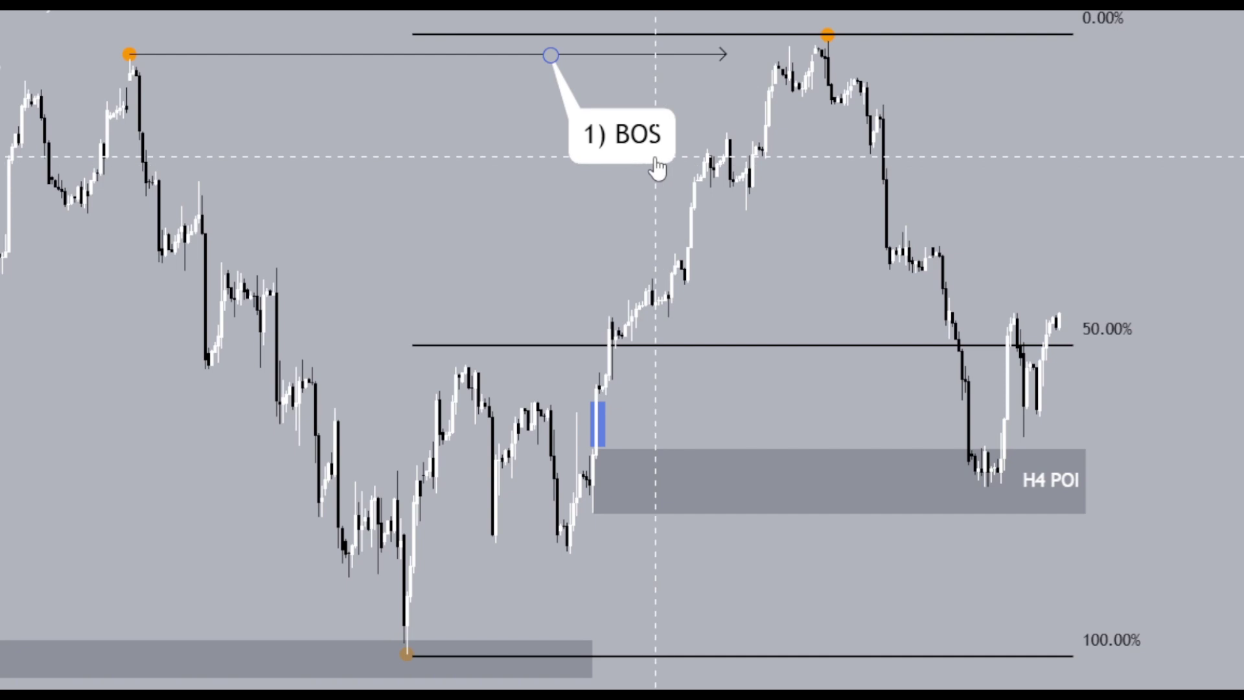
{"action": "key", "text": "Delete"}
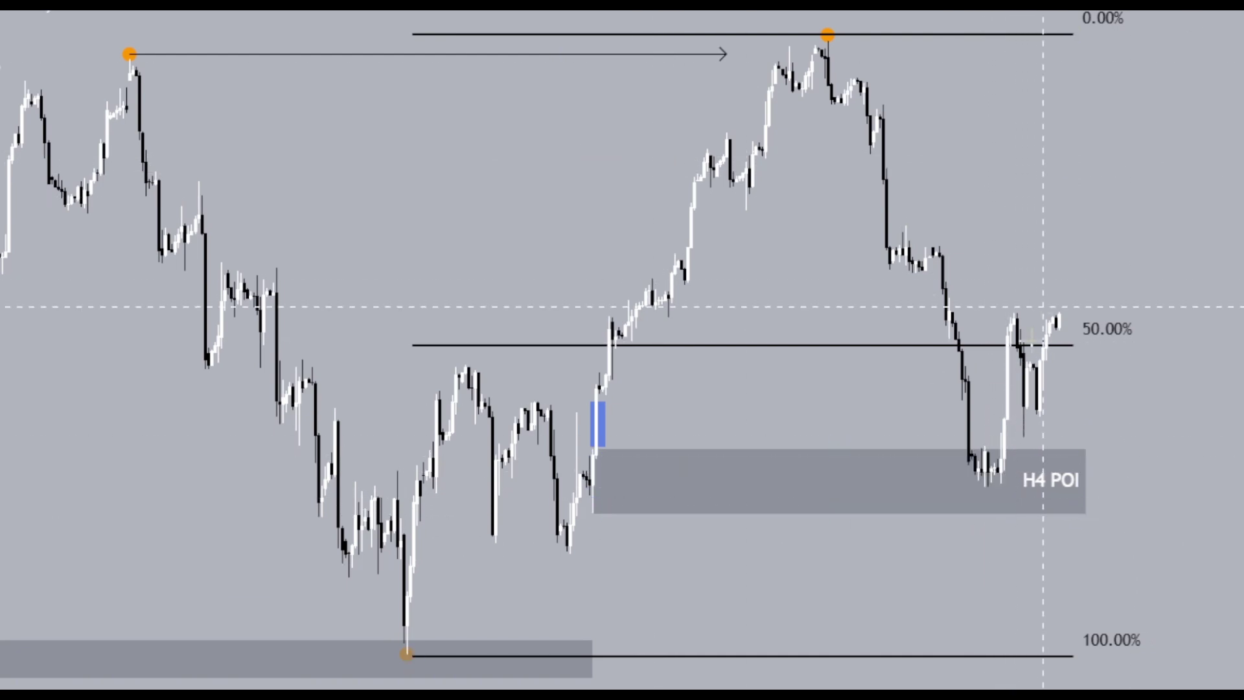
Switch the chart to a lower timeframe and delete the Fibonacci retracement
{"action": "left_click_drag", "start_coordinate": [1241, 534], "coordinate": [1241, 421]}
{"action": "left_click_drag", "start_coordinate": [1029, 436], "coordinate": [1107, 416]}
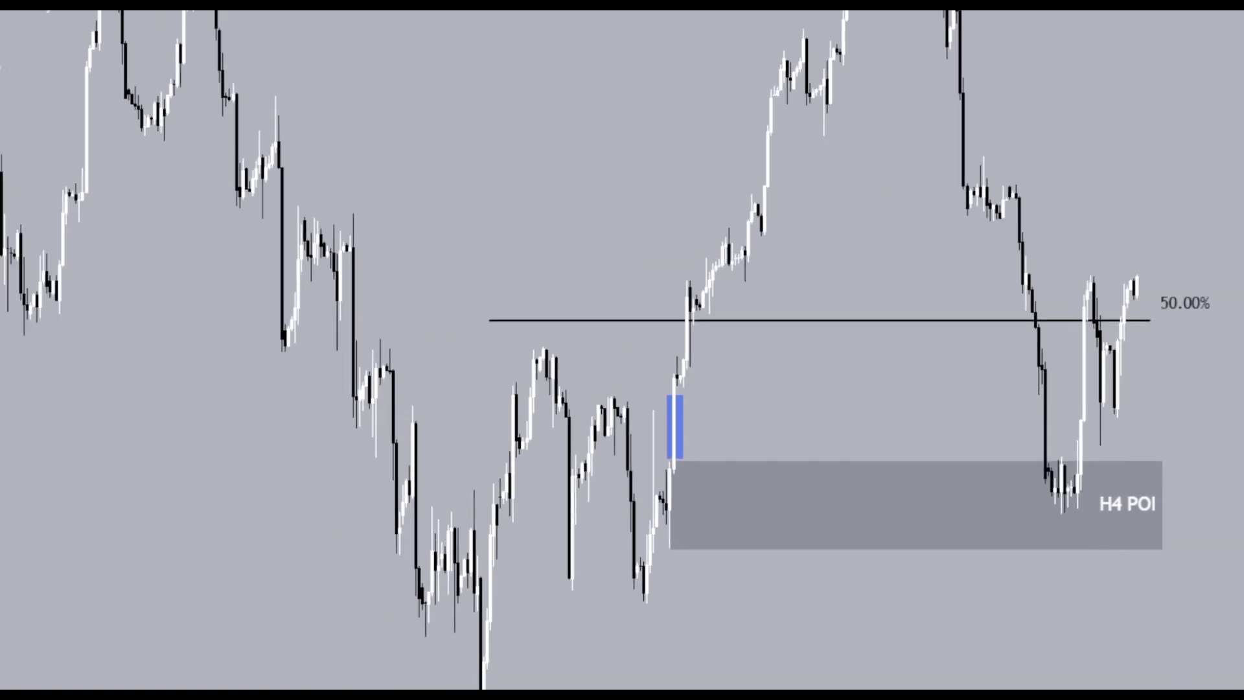
{"action": "scroll", "coordinate": [622, 448], "scroll_direction": "up", "scroll_amount": 3}
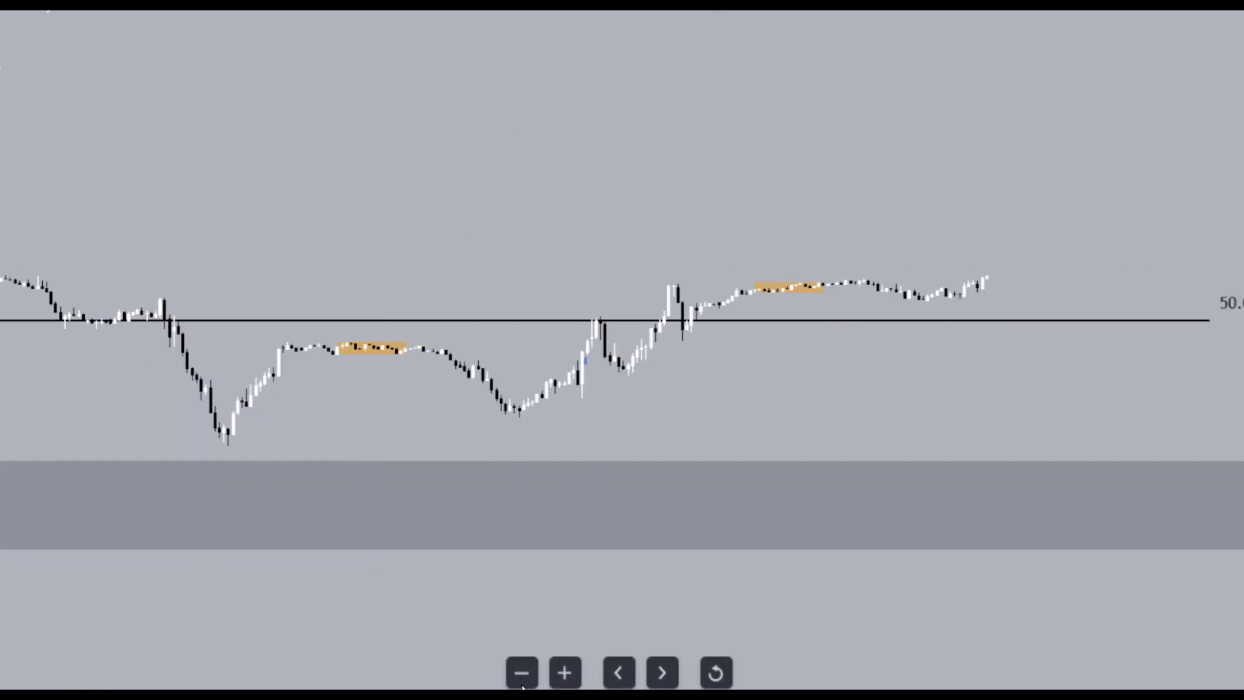
{"action": "scroll", "coordinate": [1130, 369], "scroll_direction": "down", "scroll_amount": 4}
{"action": "left_click", "coordinate": [1219, 320]}
{"action": "key", "text": "Delete"}
Draw a horizontal arrow from the last high before the sharp drop into the zone toward the later rally
{"action": "left_click", "coordinate": [522, 672]}
{"action": "left_click_drag", "start_coordinate": [939, 394], "coordinate": [970, 252]}
{"action": "left_click_drag", "start_coordinate": [1237, 454], "coordinate": [1238, 252]}
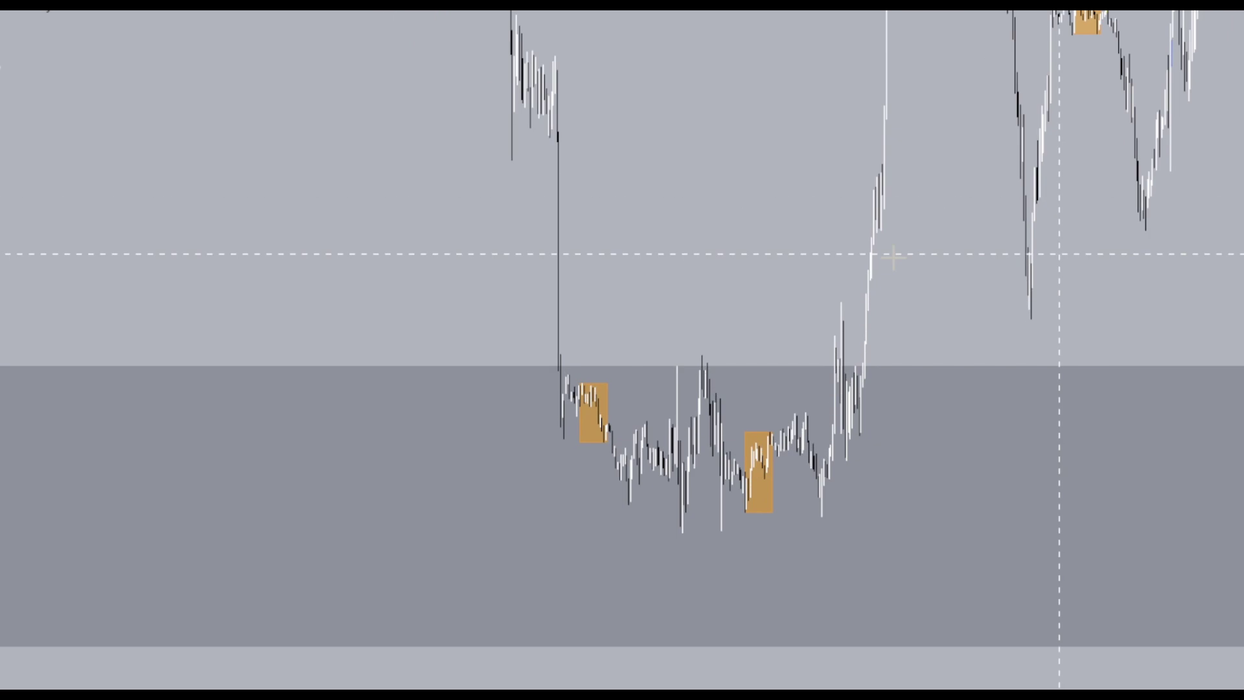
{"action": "left_click_drag", "start_coordinate": [808, 285], "coordinate": [829, 324]}
{"action": "left_click_drag", "start_coordinate": [1238, 162], "coordinate": [1238, 380]}
{"action": "left_click_drag", "start_coordinate": [1238, 309], "coordinate": [1153, 383]}
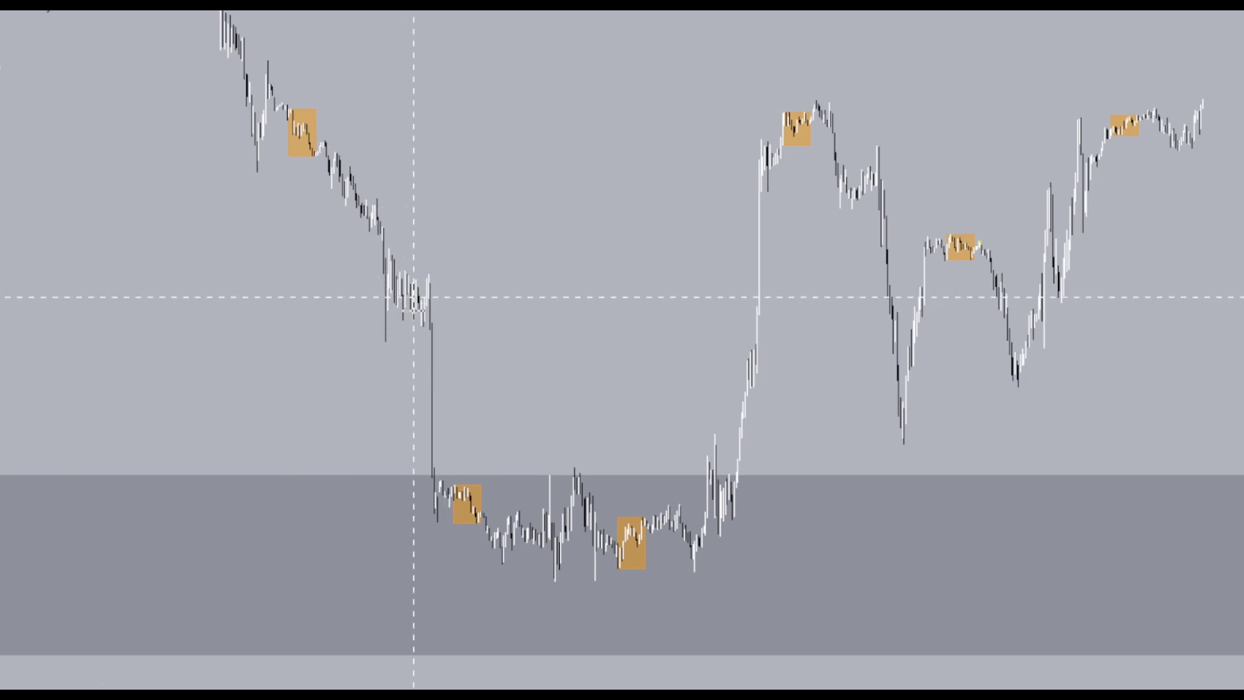
{"action": "left_click", "coordinate": [429, 272]}
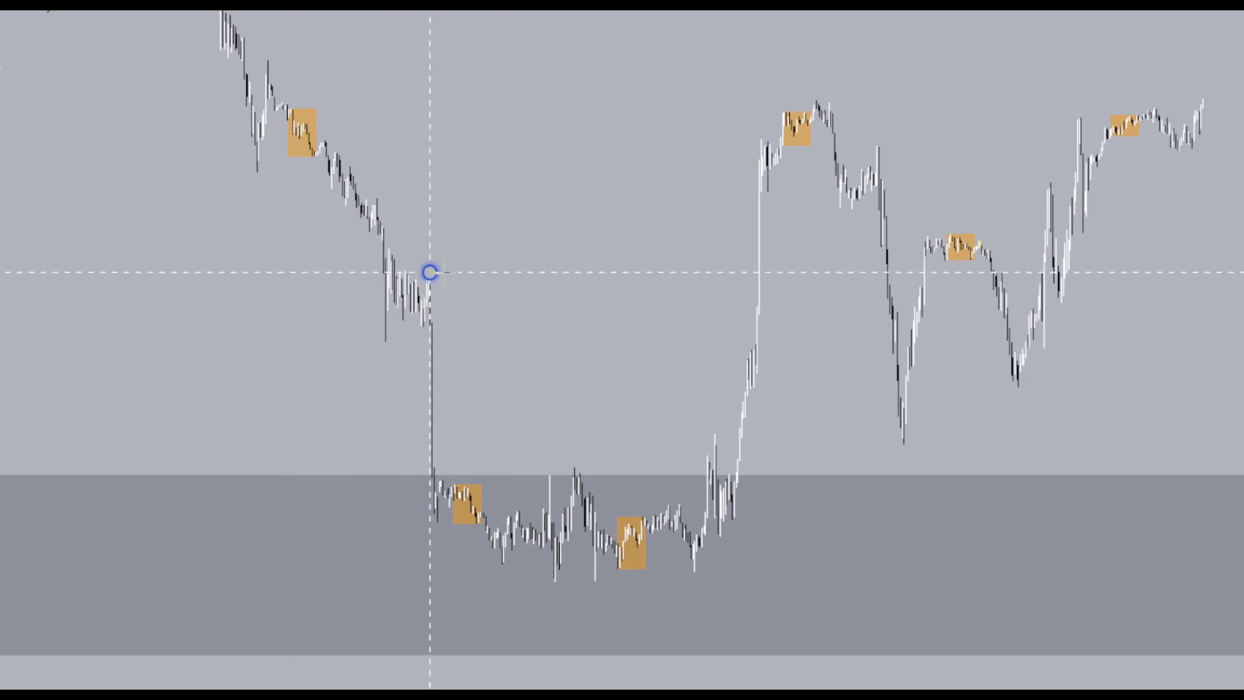
{"action": "left_click", "coordinate": [715, 272]}
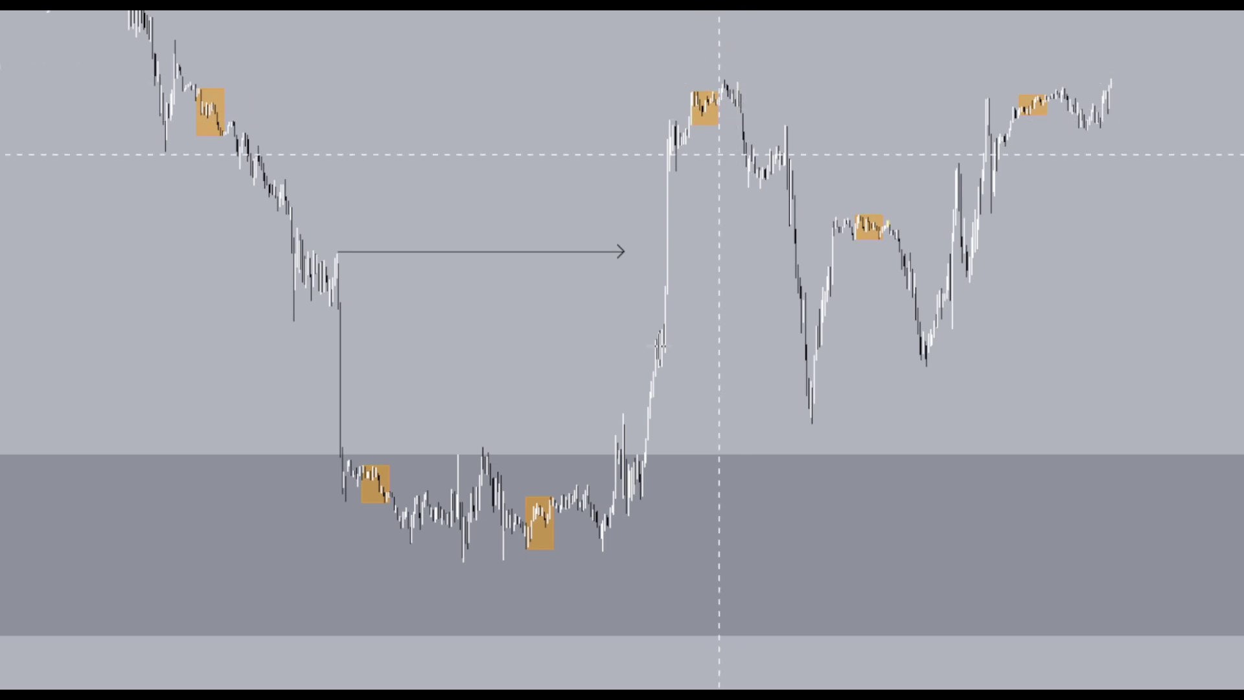
Draw a Fibonacci retracement with 100% at the lows inside the zone and 0% at the peak of the following rally
{"action": "left_click", "coordinate": [488, 564]}
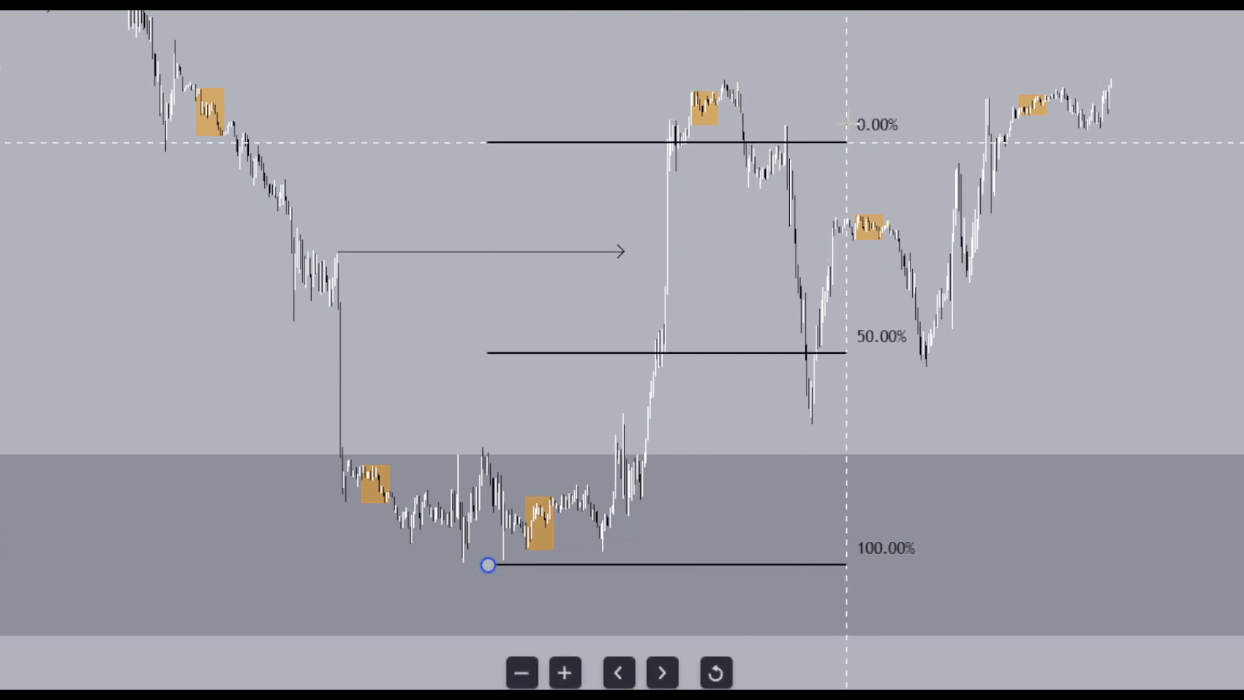
{"action": "left_click", "coordinate": [847, 75]}
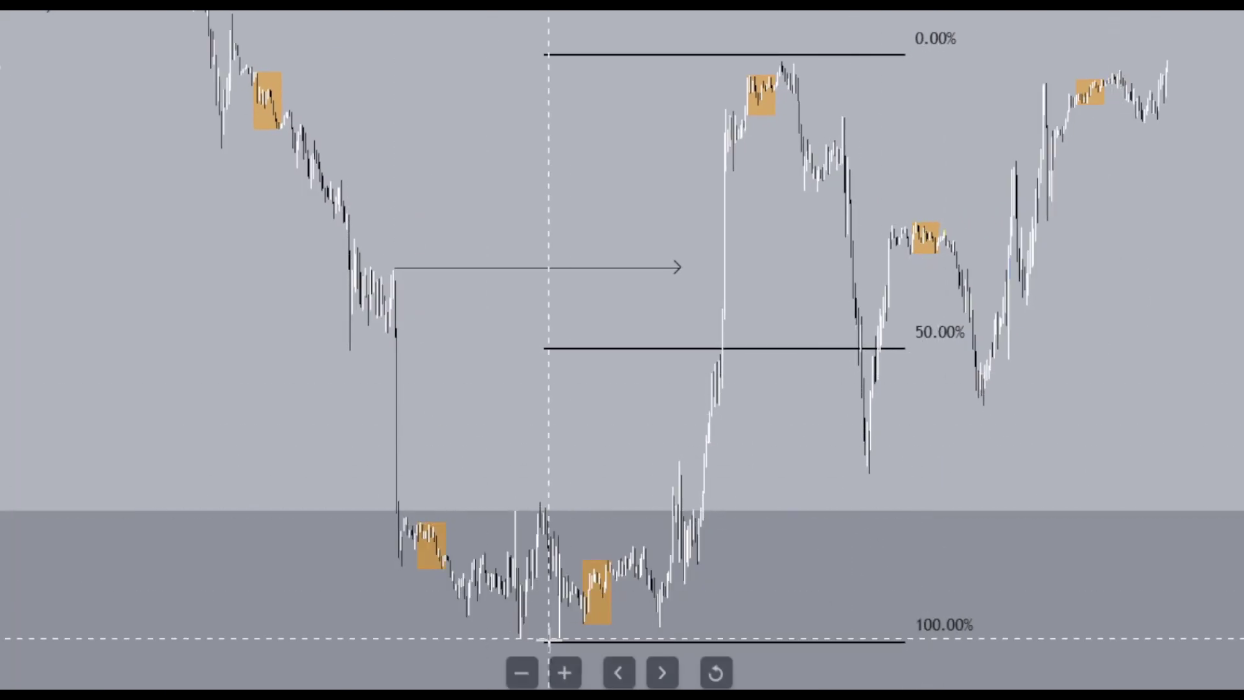
Place a dot marker on the low at the Fibonacci 100% level and colour it blue
{"action": "left_click", "coordinate": [558, 639]}
{"action": "left_click_drag", "start_coordinate": [636, 453], "coordinate": [636, 391]}
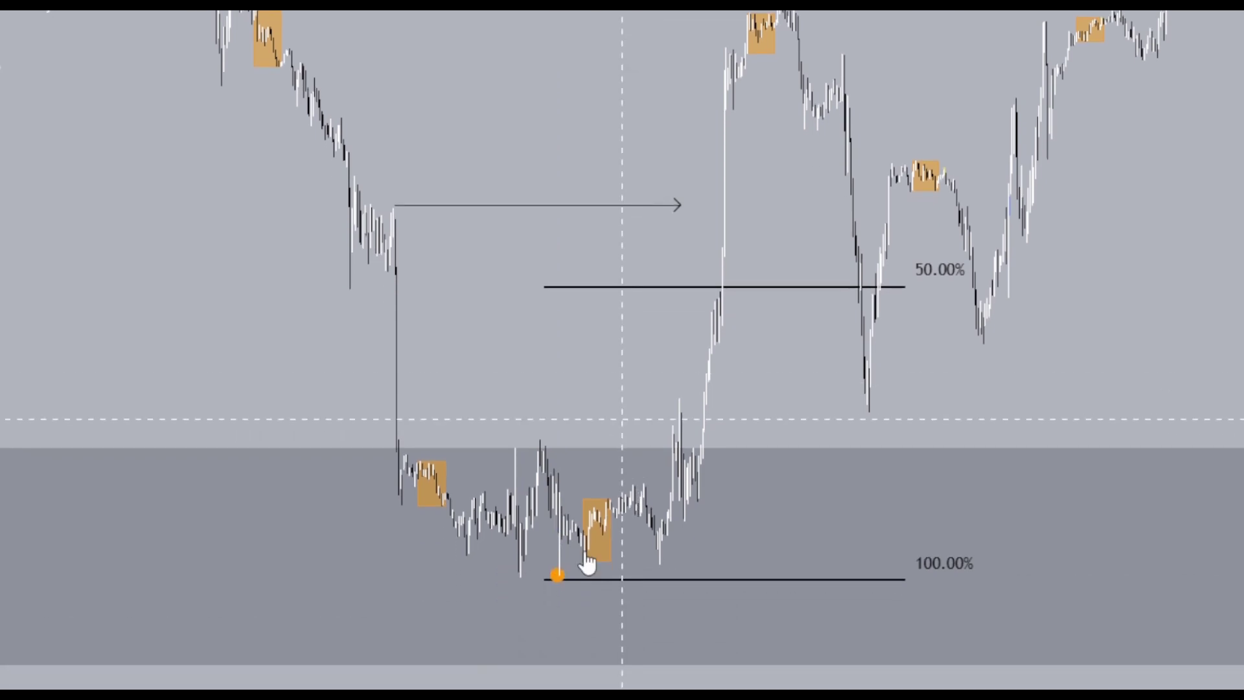
{"action": "double_click", "coordinate": [558, 575]}
{"action": "left_click", "coordinate": [519, 392]}
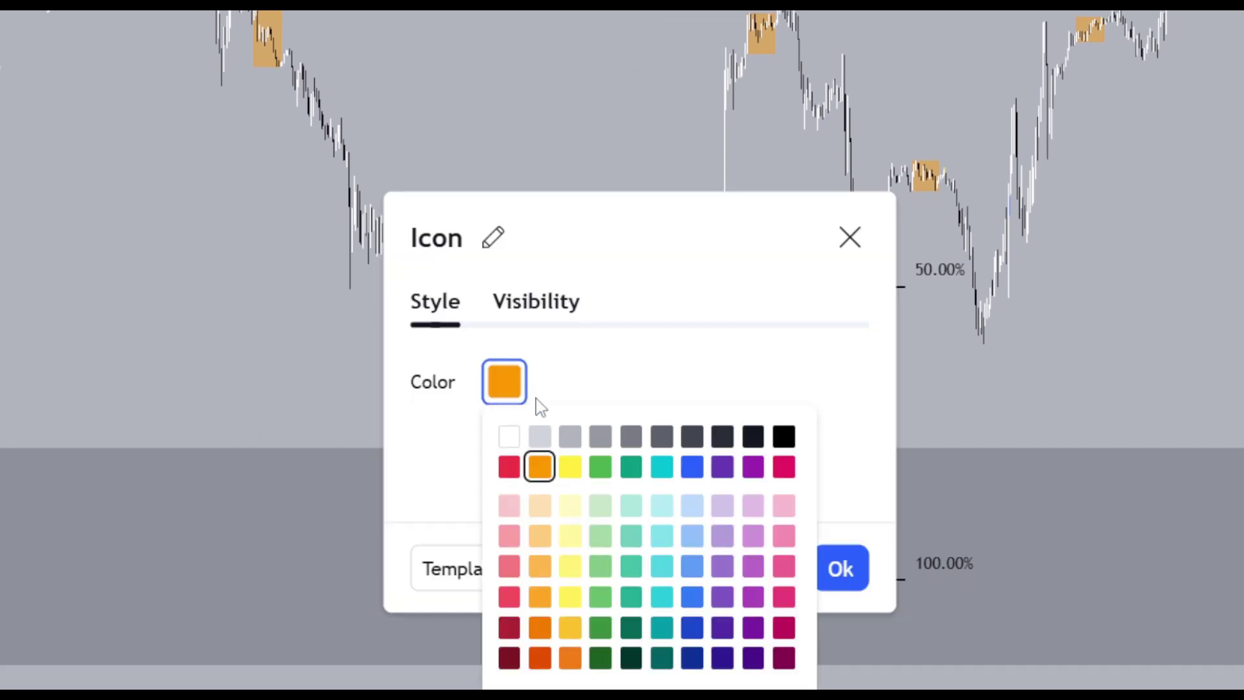
{"action": "left_click", "coordinate": [692, 467]}
Turn off the blue dot marker's visibility on hourly timeframes
{"action": "left_click", "coordinate": [547, 323]}
{"action": "left_click", "coordinate": [547, 322]}
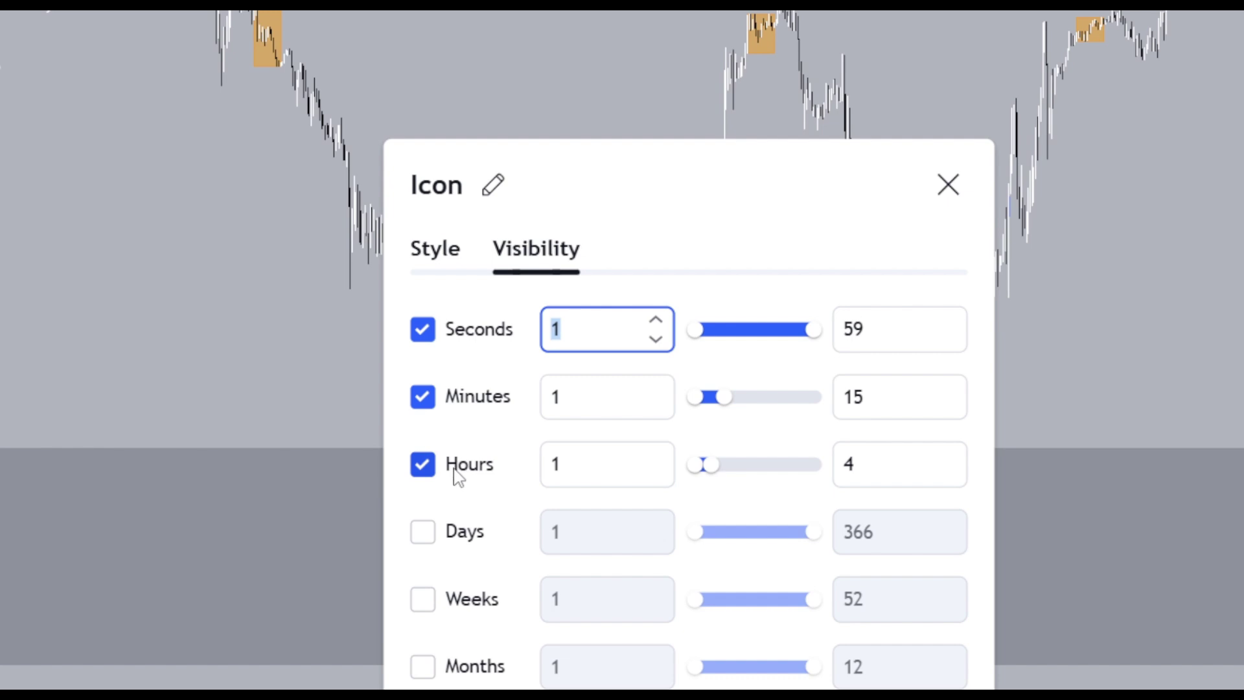
{"action": "left_click", "coordinate": [425, 466]}
{"action": "key", "text": "Return"}
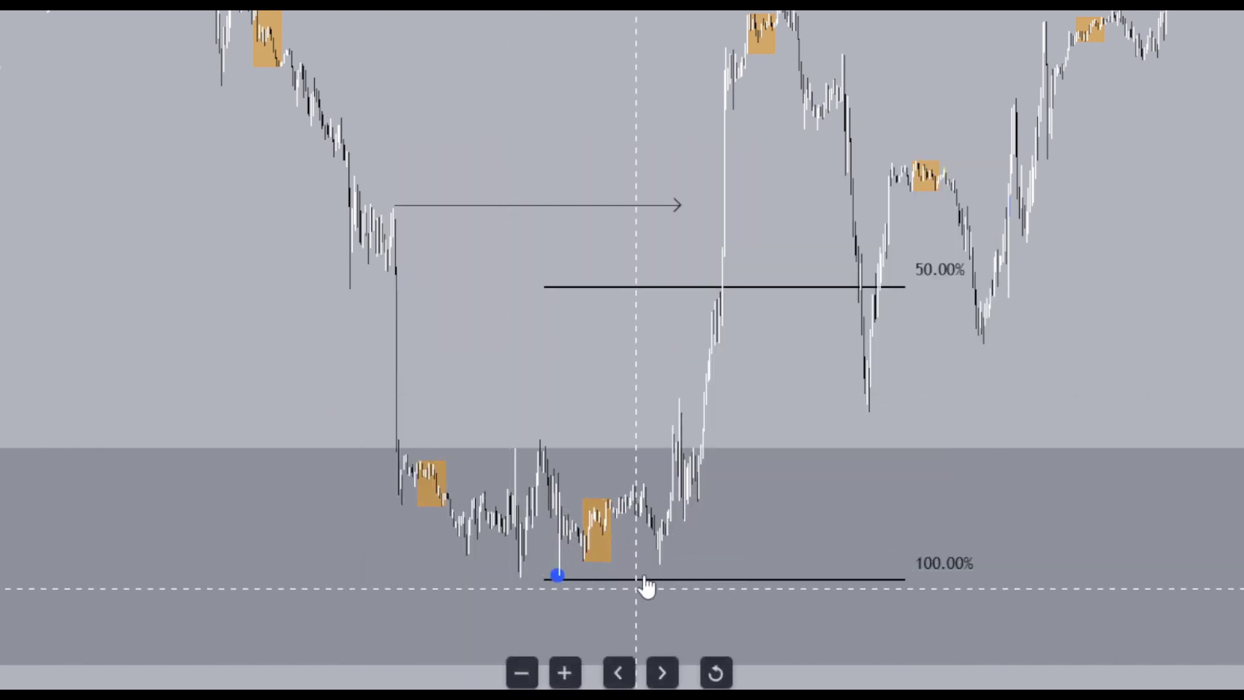
Place blue dot markers on the rally peak at the 0% level and on the low of the following drop
{"action": "left_click_drag", "start_coordinate": [572, 431], "coordinate": [502, 482]}
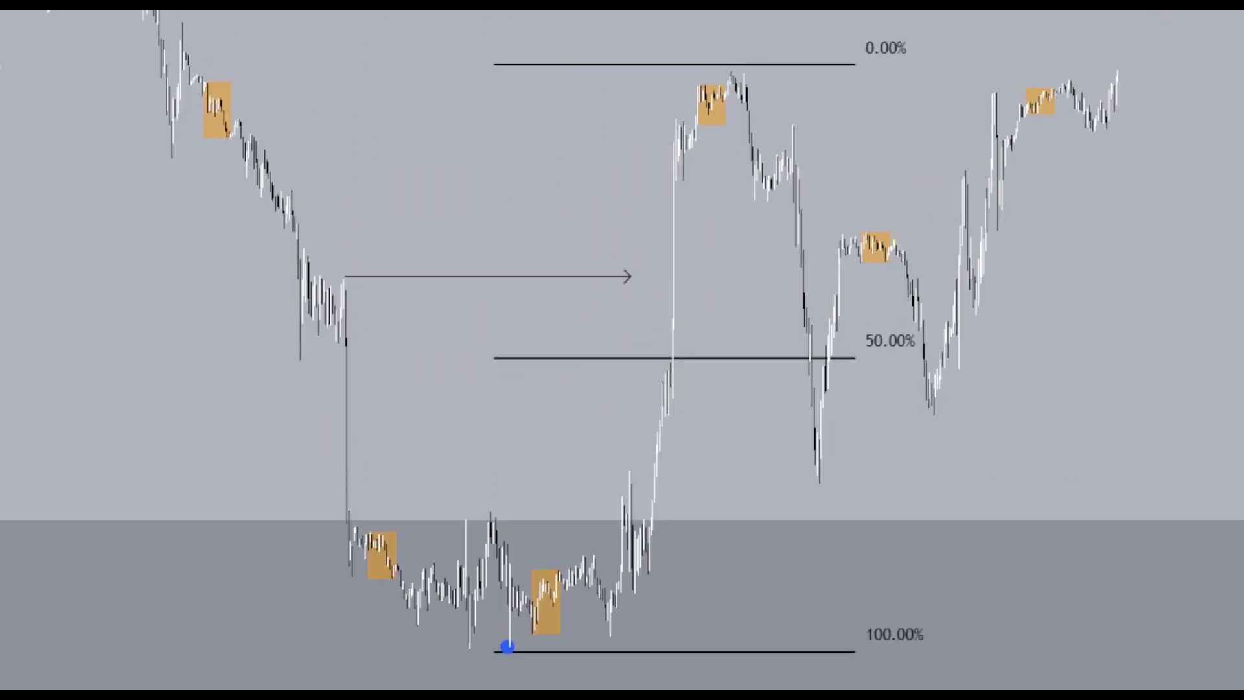
{"action": "left_click", "coordinate": [730, 65]}
{"action": "left_click", "coordinate": [1076, 318]}
{"action": "left_click", "coordinate": [821, 485]}
Shorten the Fibonacci retracement levels so they end at the start of the orange box near the peak
{"action": "left_click_drag", "start_coordinate": [897, 200], "coordinate": [1109, 212]}
{"action": "scroll", "coordinate": [622, 350], "scroll_direction": "up", "scroll_amount": 6}
{"action": "left_click_drag", "start_coordinate": [1200, 381], "coordinate": [1243, 442]}
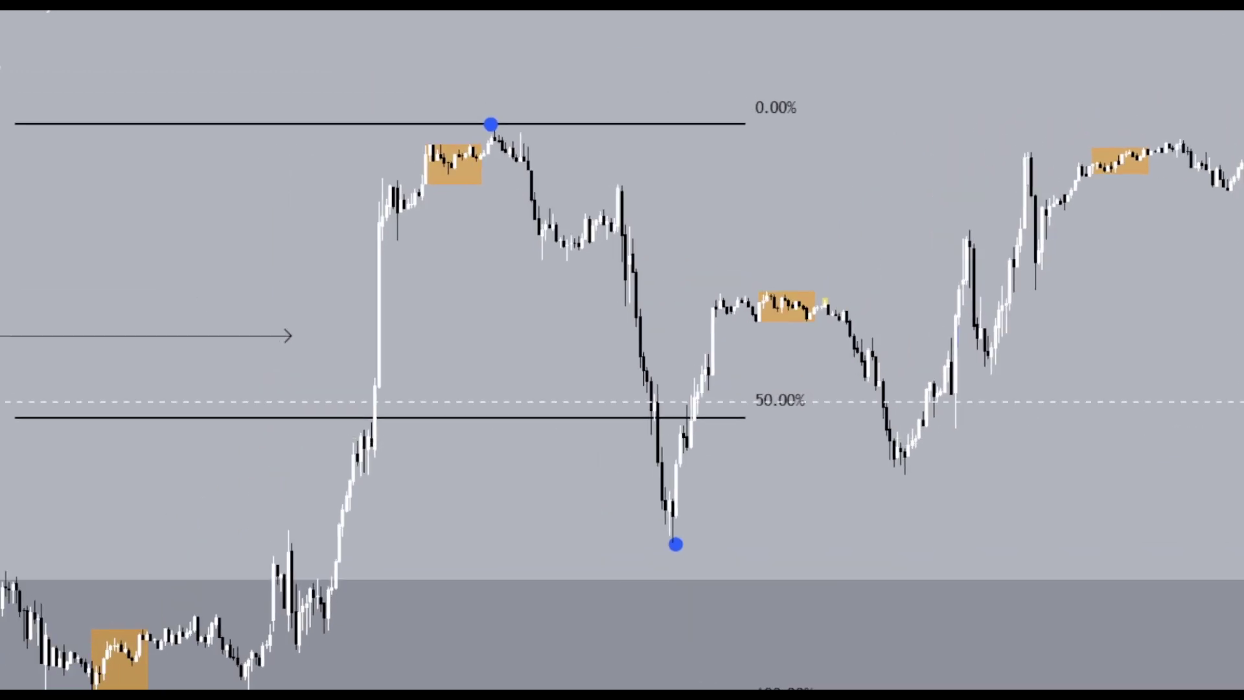
{"action": "left_click_drag", "start_coordinate": [745, 123], "coordinate": [450, 126]}
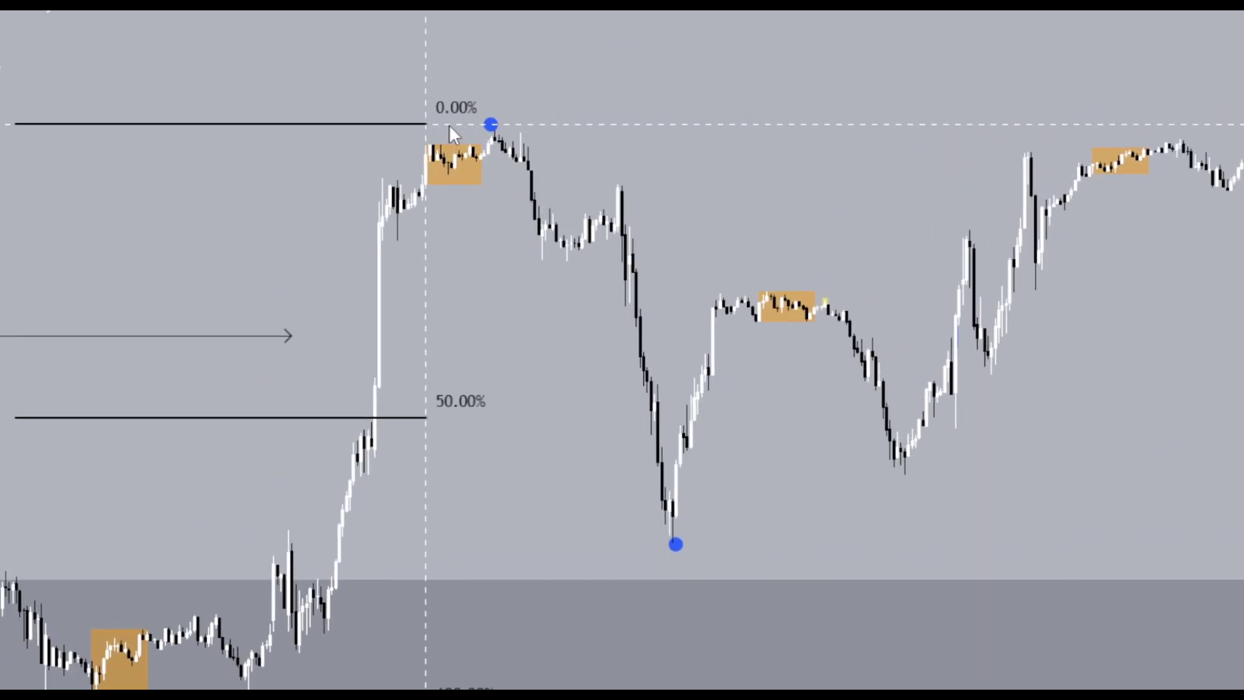
Draw a red horizontal line from the rally peak's dot marker across to the final rally
{"action": "left_click_drag", "start_coordinate": [1243, 492], "coordinate": [1243, 361]}
{"action": "left_click_drag", "start_coordinate": [1186, 440], "coordinate": [1243, 511]}
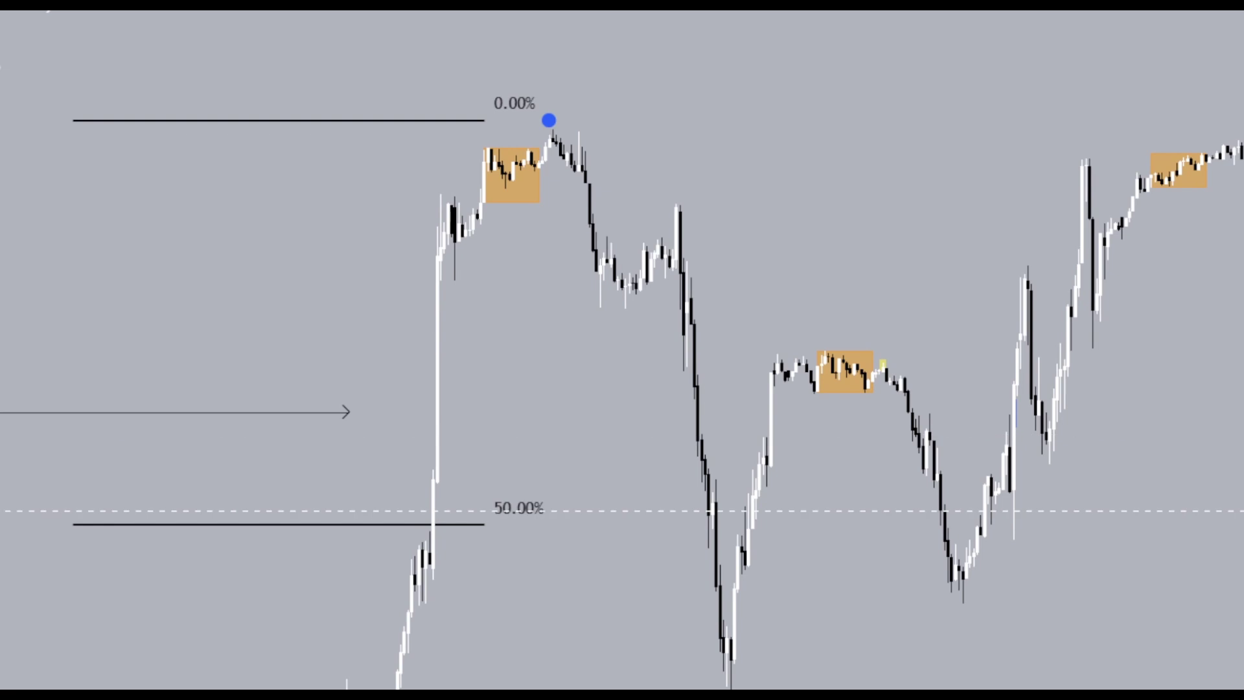
{"action": "left_click_drag", "start_coordinate": [1167, 689], "coordinate": [992, 689]}
{"action": "left_click_drag", "start_coordinate": [1054, 533], "coordinate": [1238, 541]}
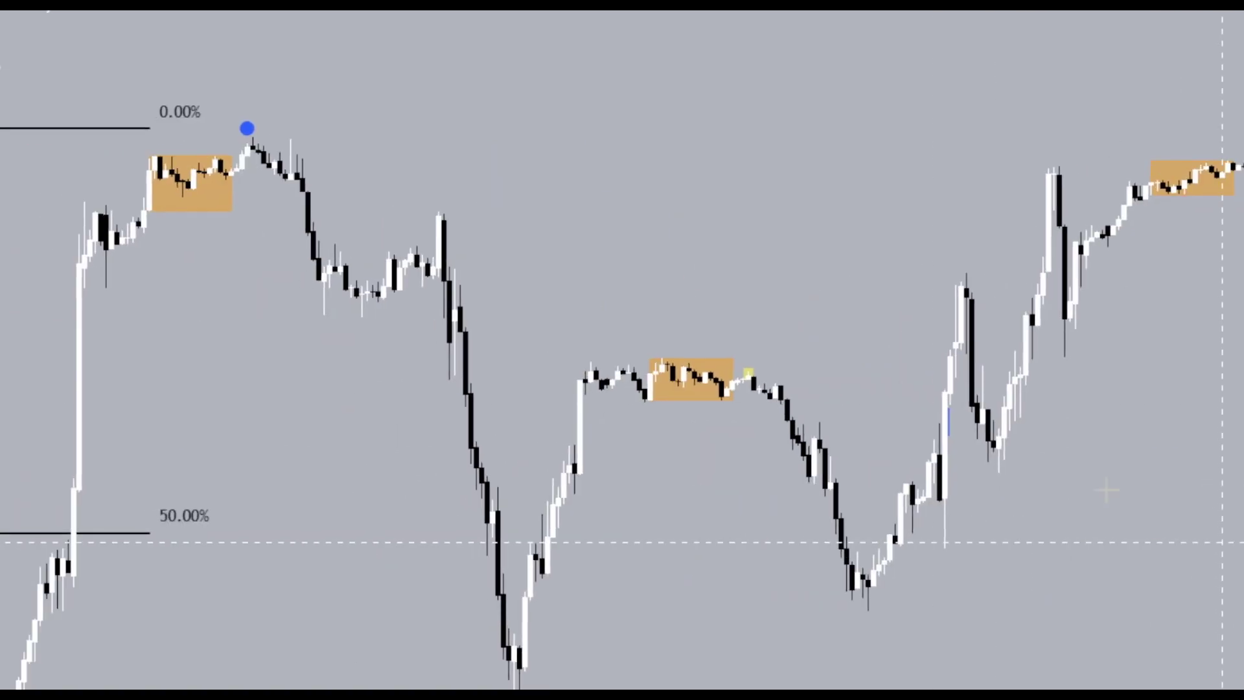
{"action": "left_click_drag", "start_coordinate": [224, 170], "coordinate": [305, 197]}
{"action": "left_click_drag", "start_coordinate": [522, 142], "coordinate": [477, 116]}
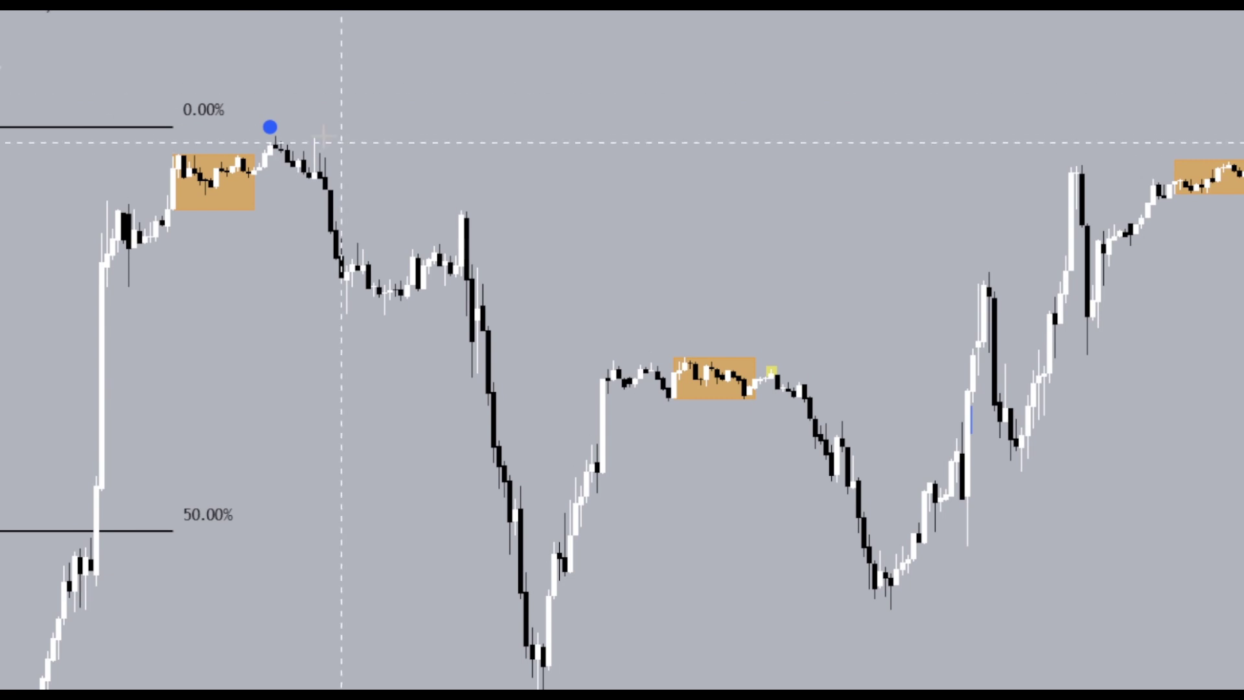
{"action": "left_click", "coordinate": [273, 127]}
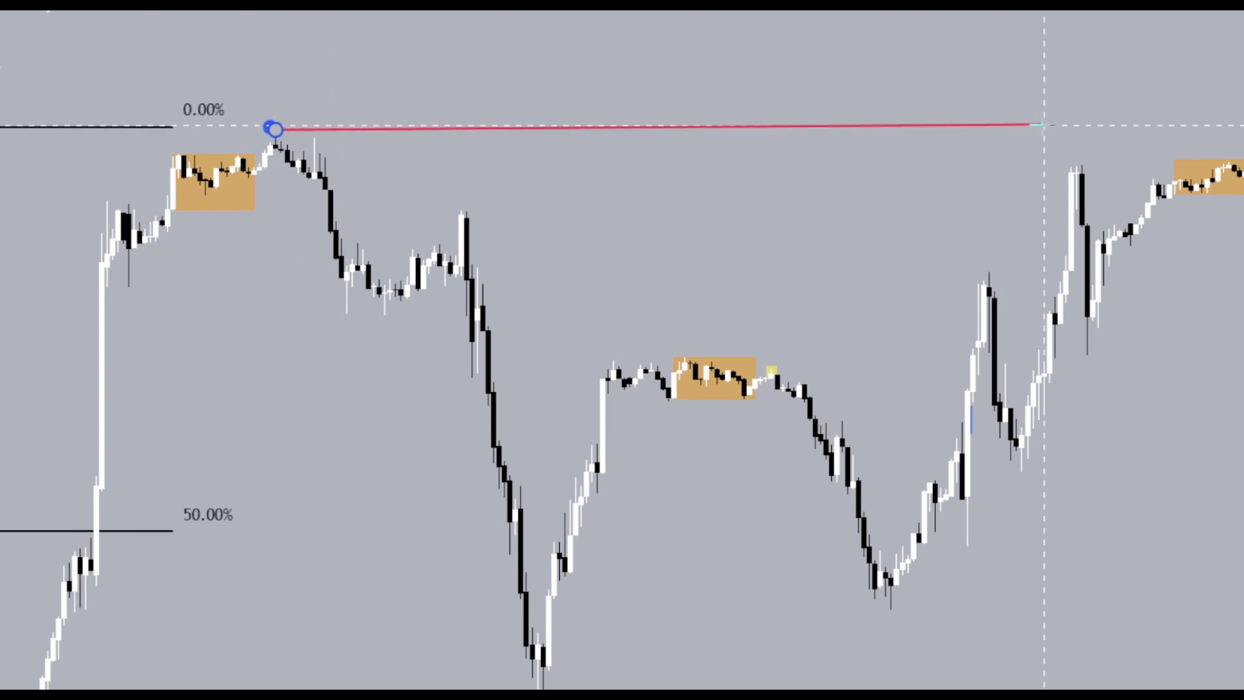
{"action": "left_click", "coordinate": [1044, 125]}
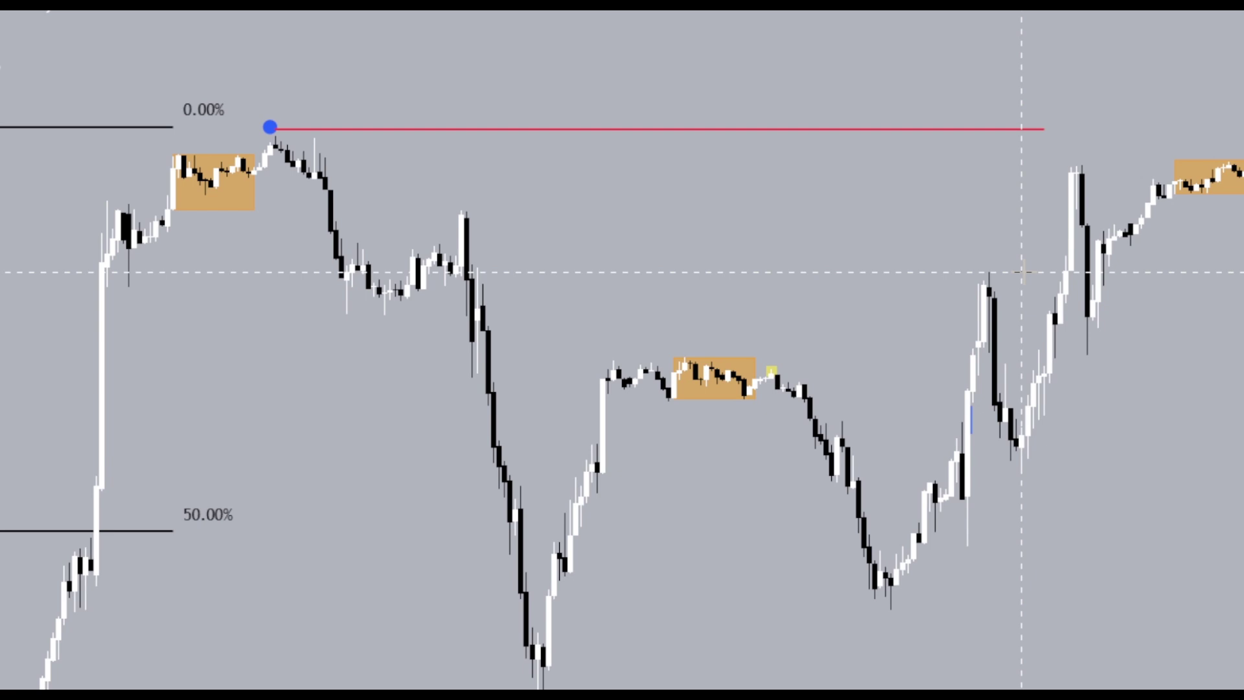
Add a "WEAK HIGH" callout pointing at the rally peak where the red line starts
{"action": "left_click_drag", "start_coordinate": [1170, 491], "coordinate": [1155, 338]}
{"action": "scroll", "coordinate": [870, 645], "scroll_direction": "down", "scroll_amount": 2}
{"action": "left_click_drag", "start_coordinate": [956, 471], "coordinate": [1089, 258]}
{"action": "left_click_drag", "start_coordinate": [748, 230], "coordinate": [538, 608]}
{"action": "left_click_drag", "start_coordinate": [531, 316], "coordinate": [510, 212]}
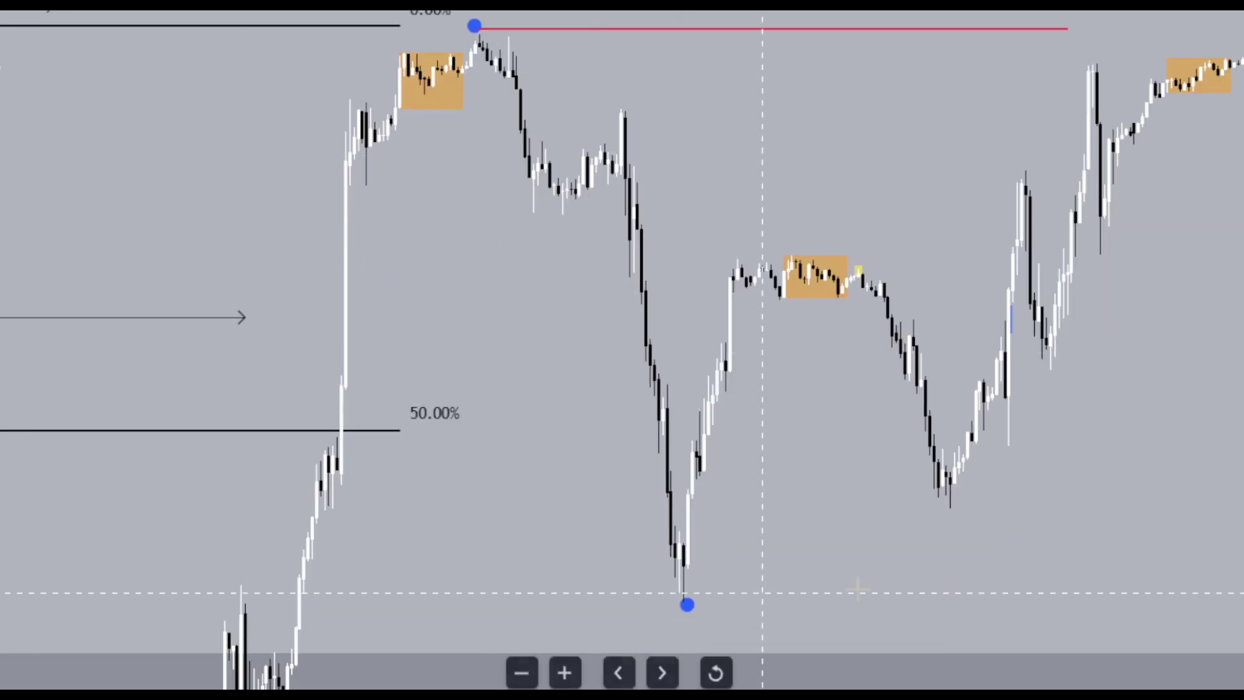
{"action": "left_click_drag", "start_coordinate": [1098, 557], "coordinate": [1073, 468]}
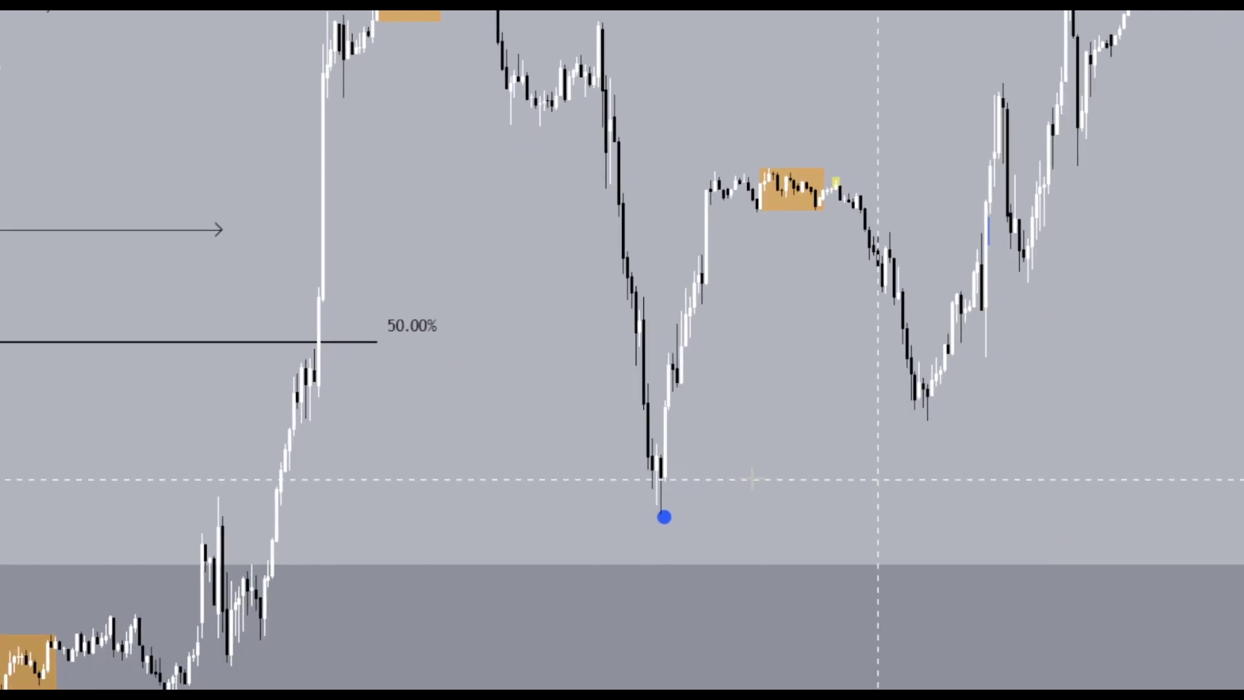
{"action": "left_click_drag", "start_coordinate": [773, 372], "coordinate": [606, 625]}
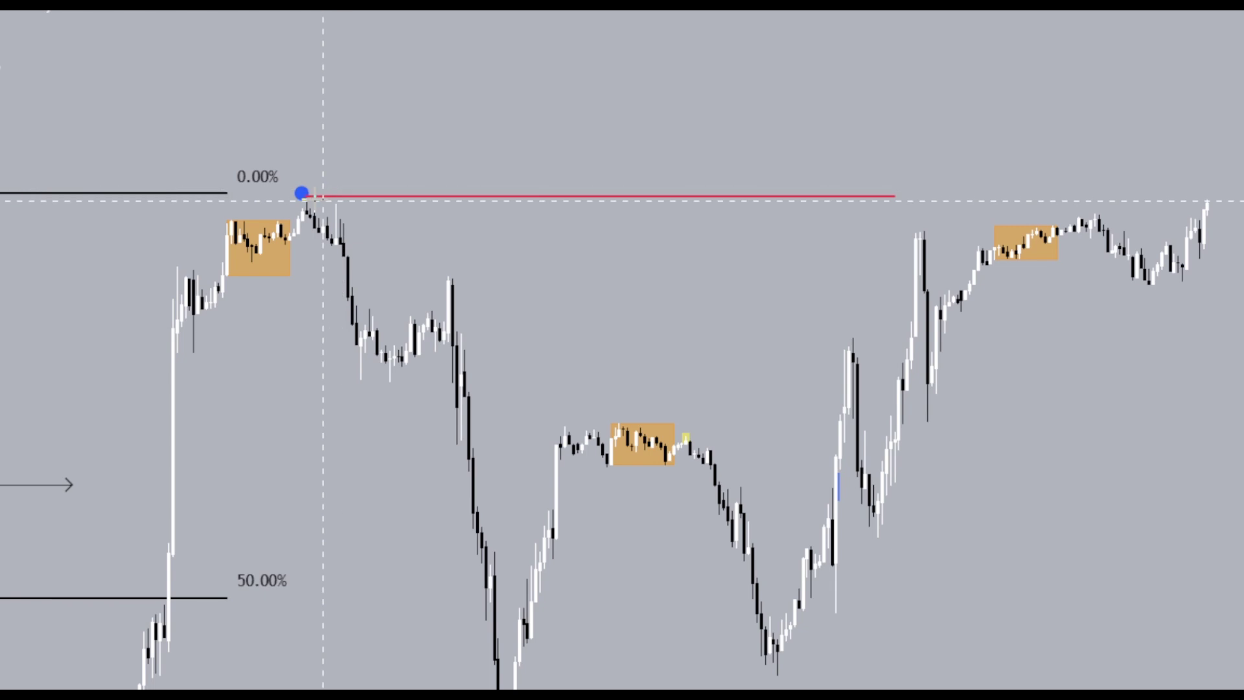
{"action": "left_click", "coordinate": [303, 196]}
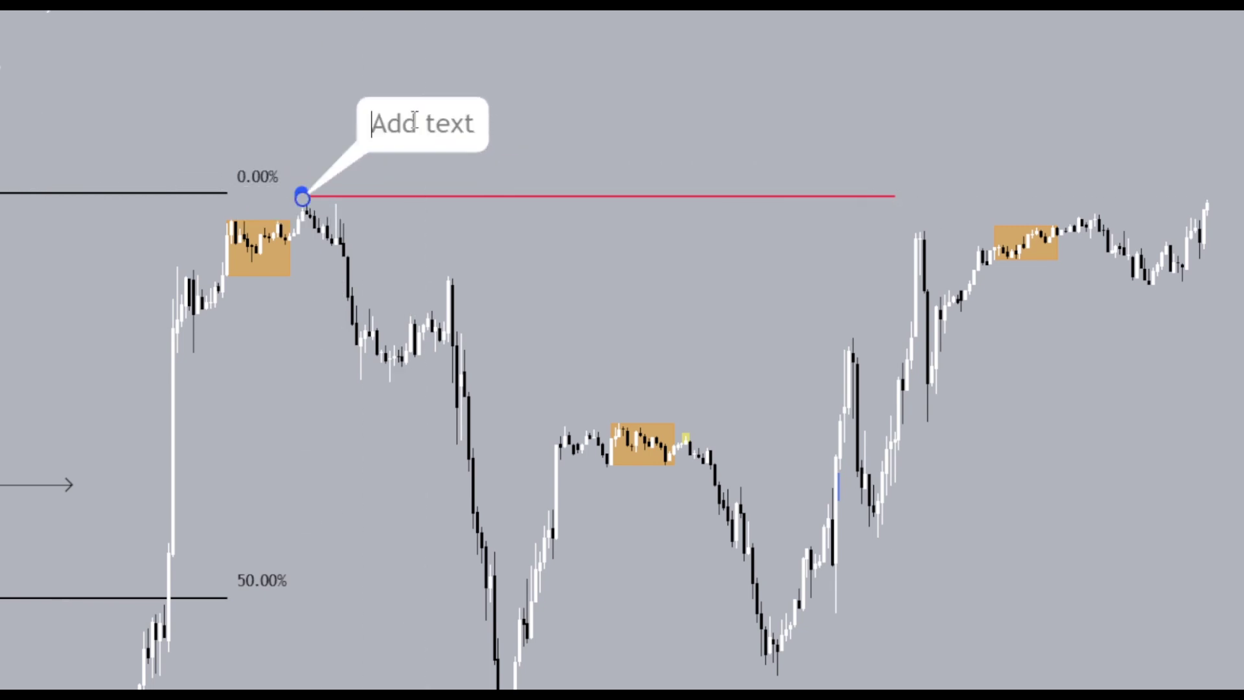
{"action": "type", "text": "WEAK HIGH"}
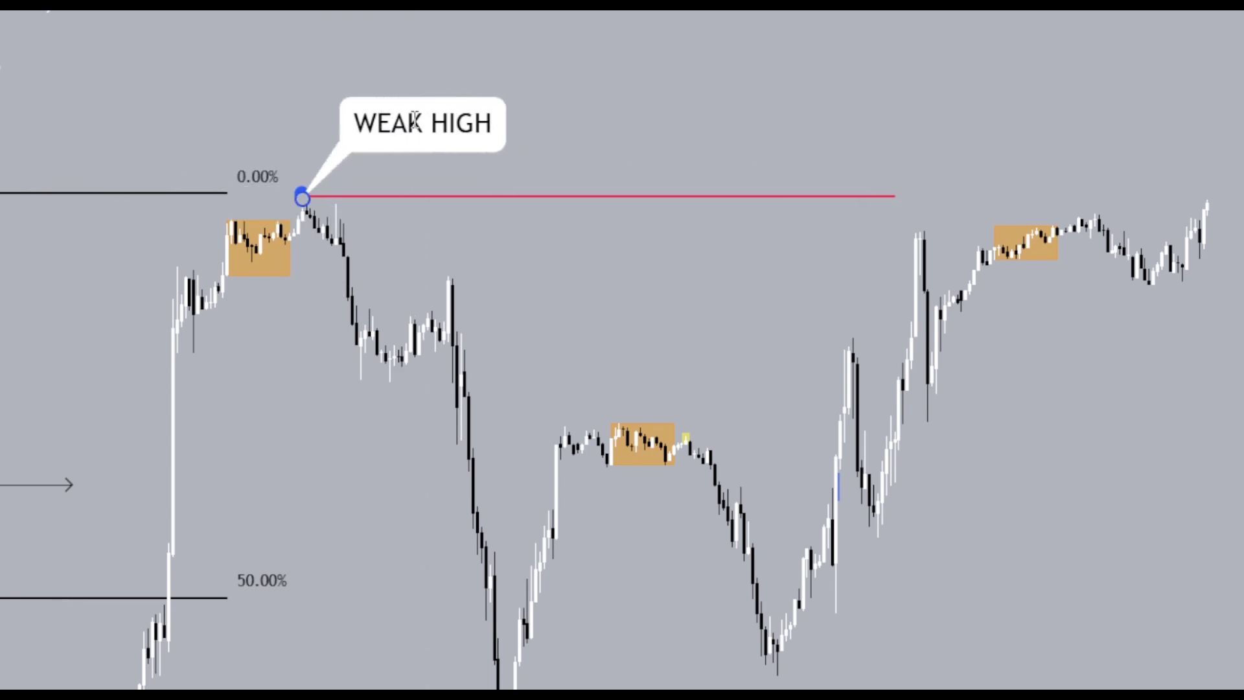
{"action": "left_click", "coordinate": [720, 294]}
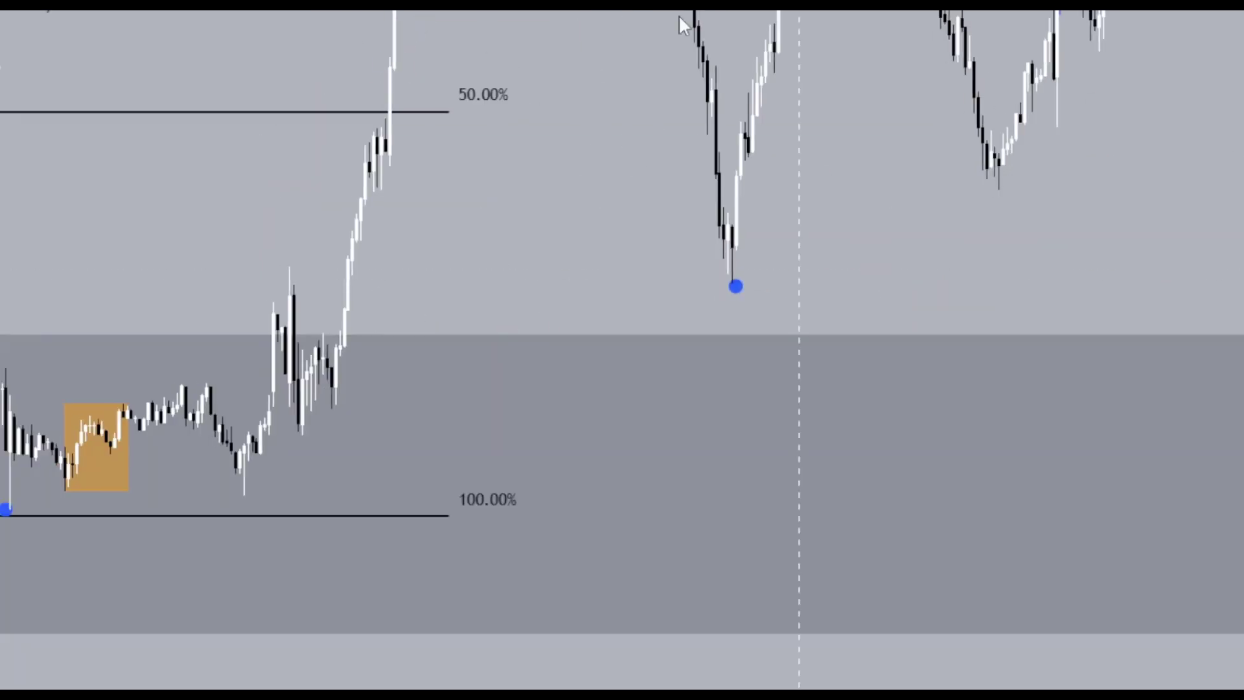
Delete the small blue mark in the final rally and the small yellow mark beside the middle orange box
{"action": "left_click_drag", "start_coordinate": [619, 168], "coordinate": [567, 358]}
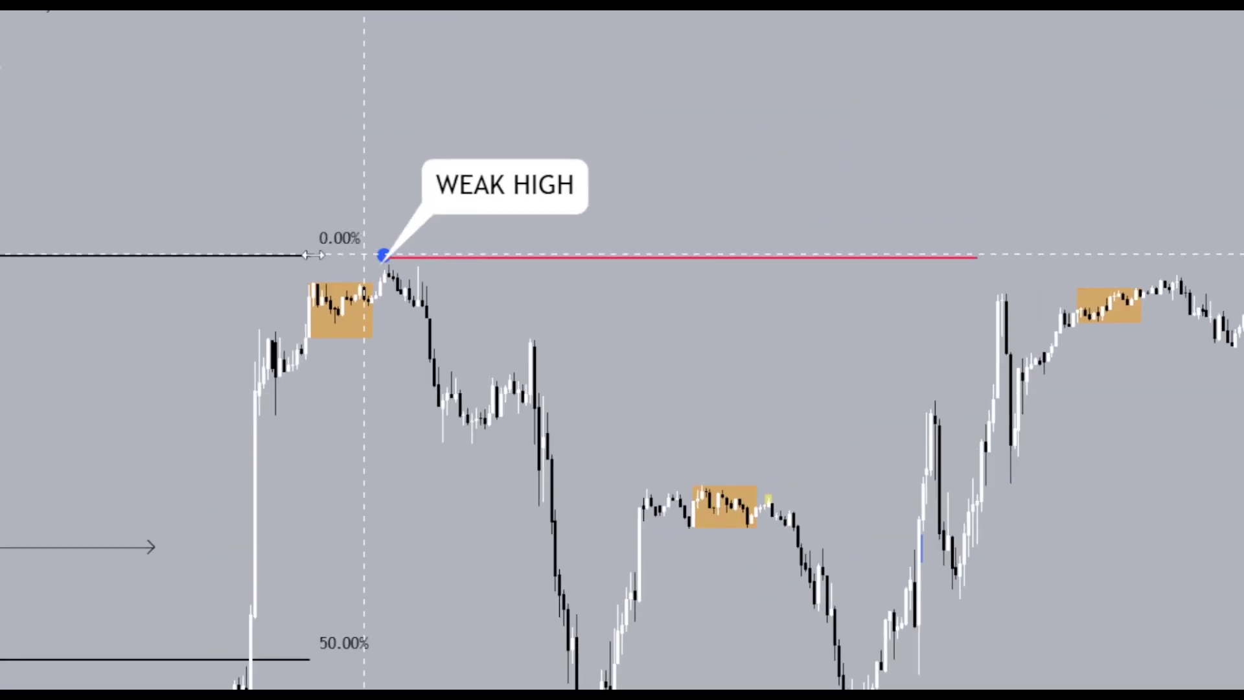
{"action": "left_click_drag", "start_coordinate": [847, 361], "coordinate": [932, 145]}
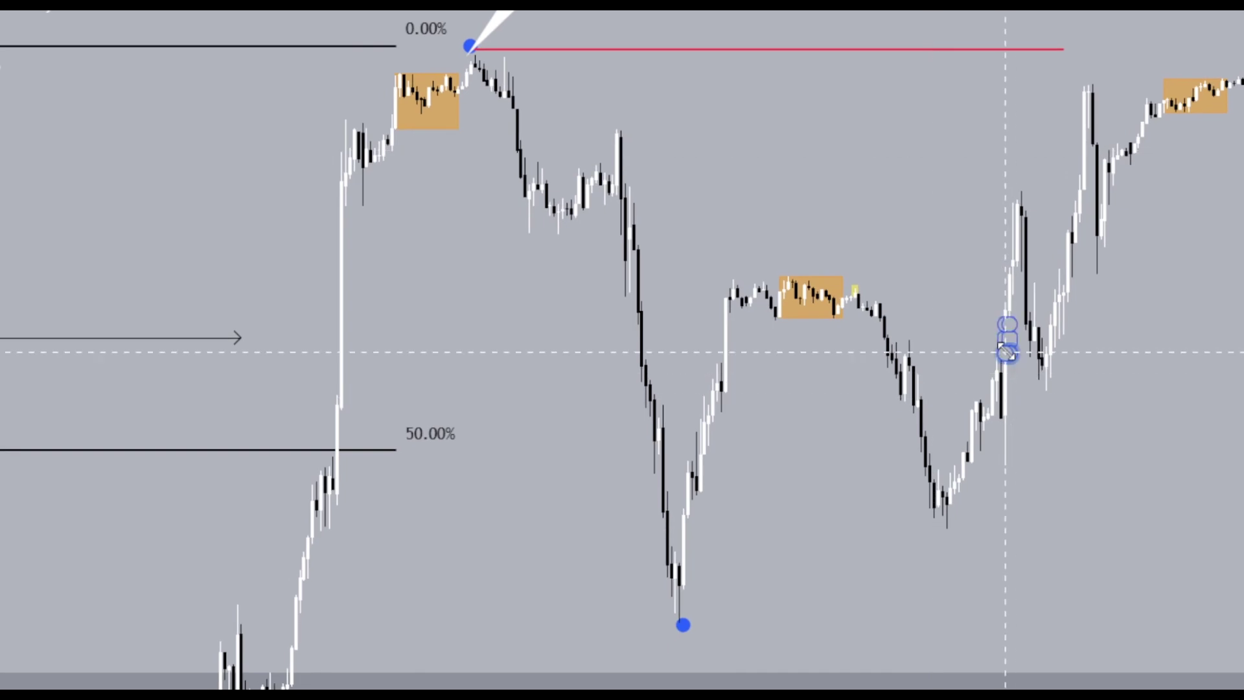
{"action": "left_click_drag", "start_coordinate": [834, 514], "coordinate": [1161, 500]}
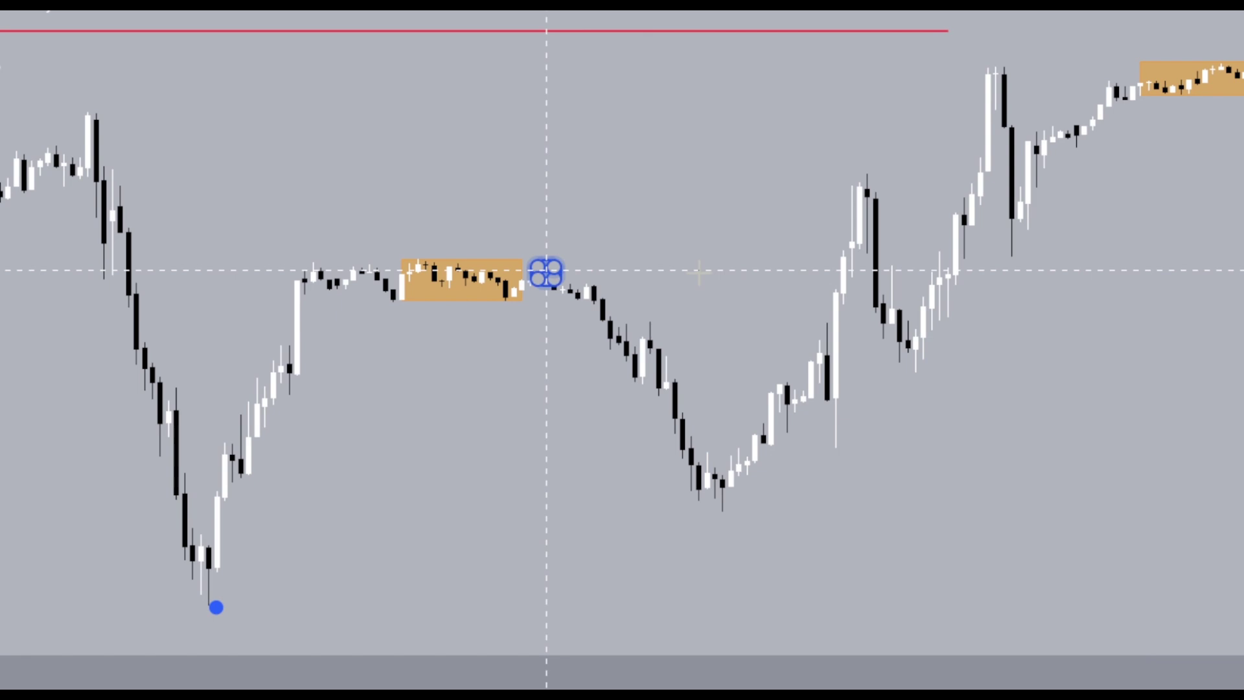
{"action": "left_click_drag", "start_coordinate": [1239, 457], "coordinate": [1239, 414]}
{"action": "left_click_drag", "start_coordinate": [1147, 452], "coordinate": [1243, 432]}
Add a callout below the middle orange box with the lines "- H4 POI" and "- H4 DISCOUNT"
{"action": "scroll", "coordinate": [1033, 570], "scroll_direction": "up", "scroll_amount": 4}
{"action": "scroll", "coordinate": [868, 561], "scroll_direction": "up", "scroll_amount": 1}
{"action": "left_click_drag", "start_coordinate": [875, 558], "coordinate": [1028, 527]}
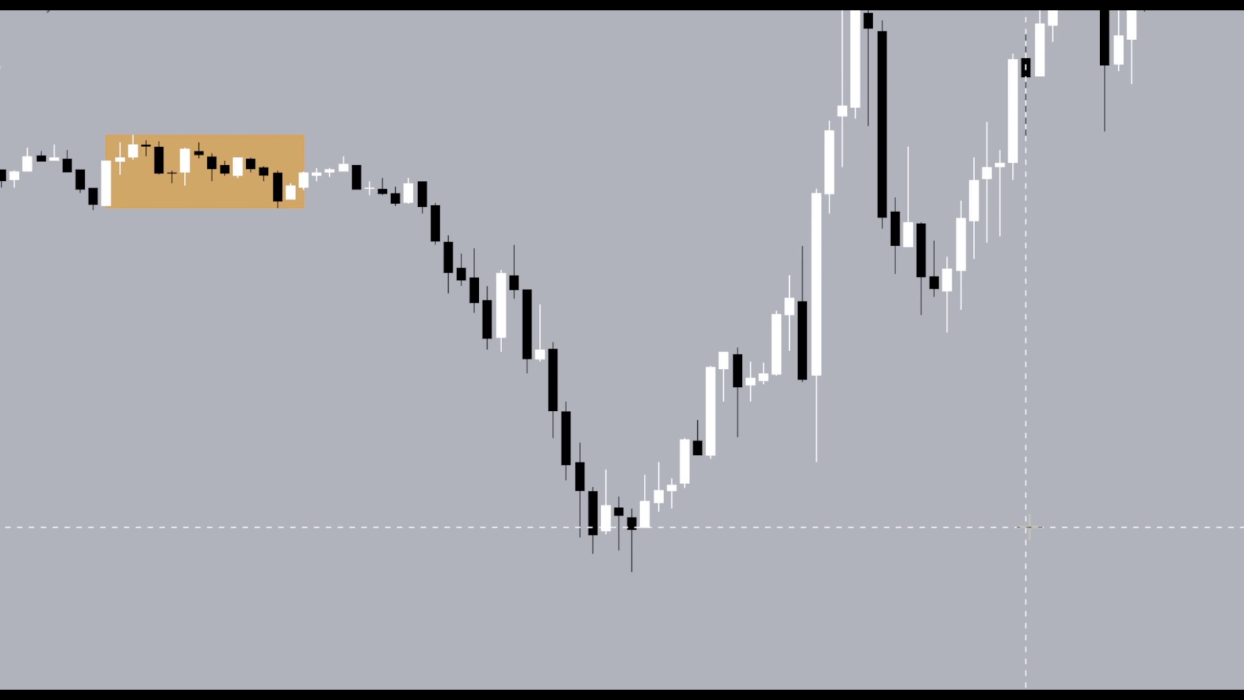
{"action": "left_click", "coordinate": [120, 331]}
{"action": "type", "text": "-"}
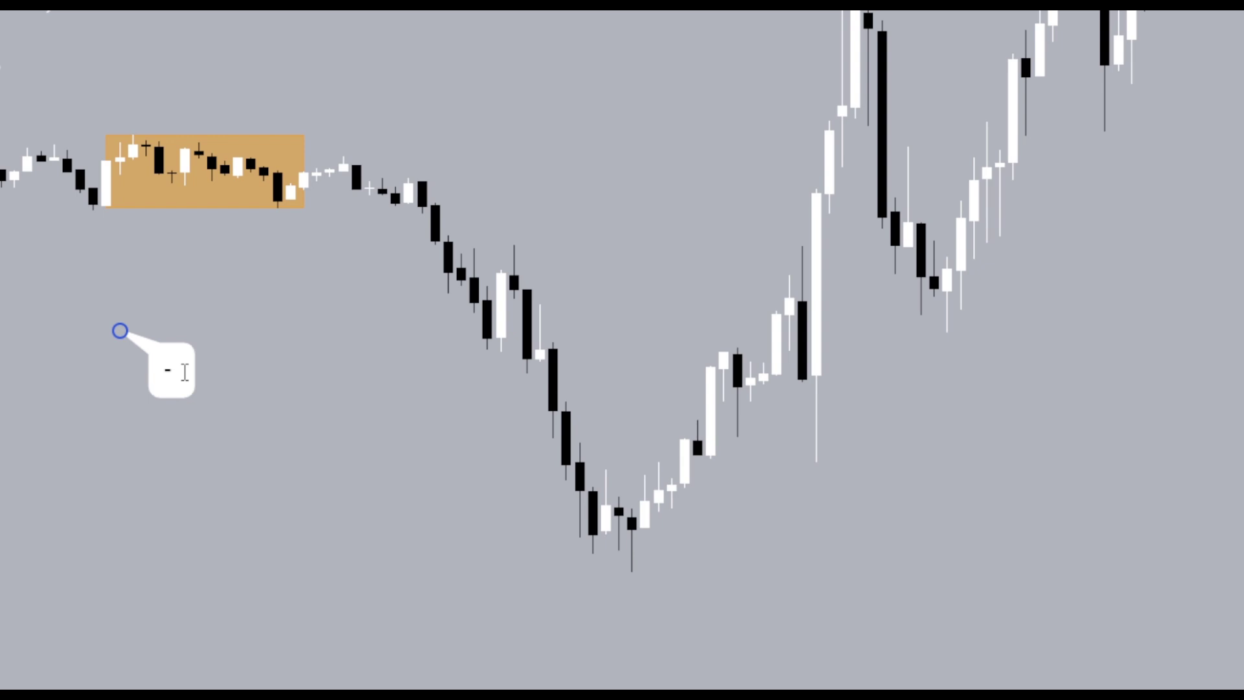
{"action": "type", "text": " H4 POI"}
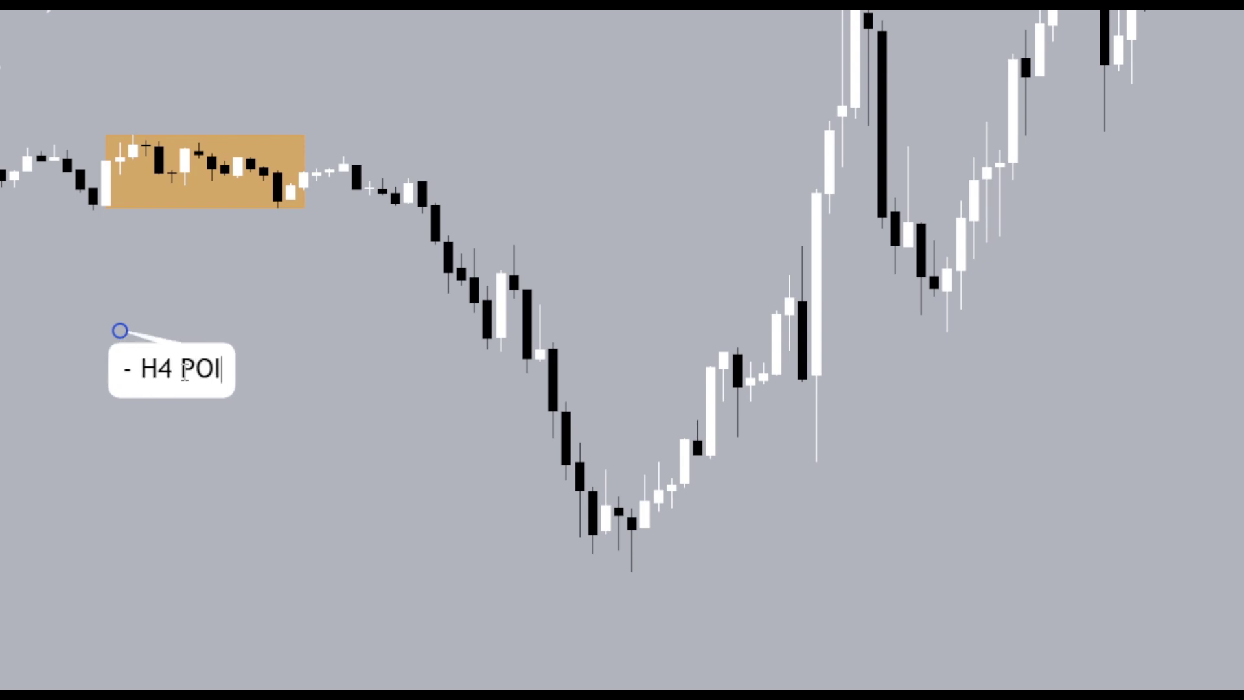
{"action": "key", "text": "Return"}
{"action": "type", "text": "- H4 DISCIUB"}
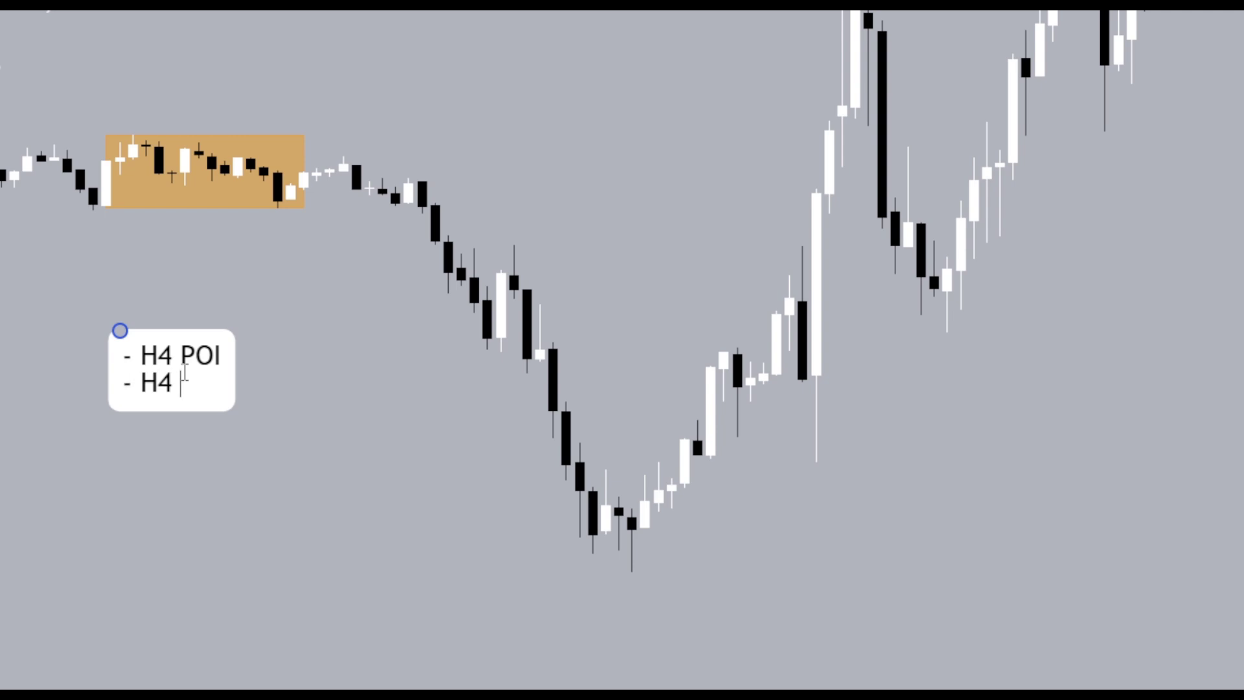
{"action": "key", "text": "BackSpace"}
{"action": "key", "text": "BackSpace"}
{"action": "key", "text": "BackSpace"}
{"action": "type", "text": "OUBT"}
{"action": "key", "text": "BackSpace"}
{"action": "key", "text": "BackSpace"}
{"action": "type", "text": "NT"}
{"action": "key", "text": "Return"}
Add the line "- M15 WEAK STRUCTURE" to the callout and finish it
{"action": "type", "text": "- M15"}
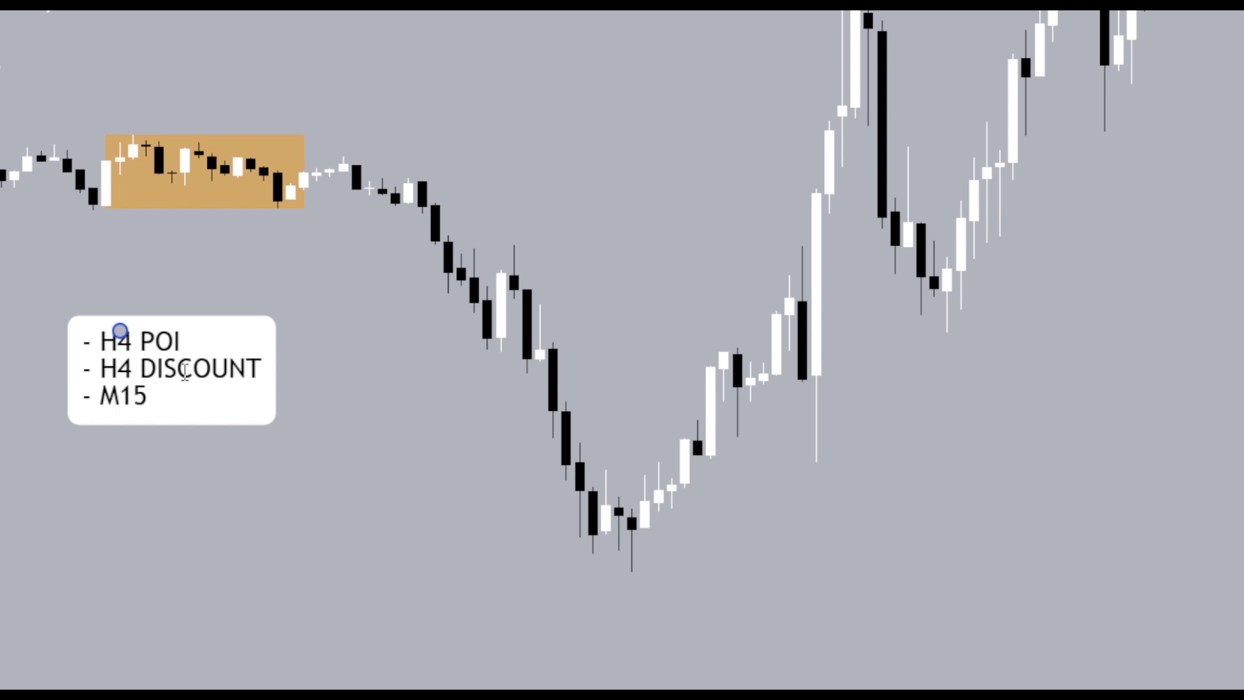
{"action": "type", "text": " WEAK STRUCTYRE"}
{"action": "key", "text": "BackSpace"}
{"action": "key", "text": "BackSpace"}
{"action": "key", "text": "BackSpace"}
{"action": "type", "text": "URE"}
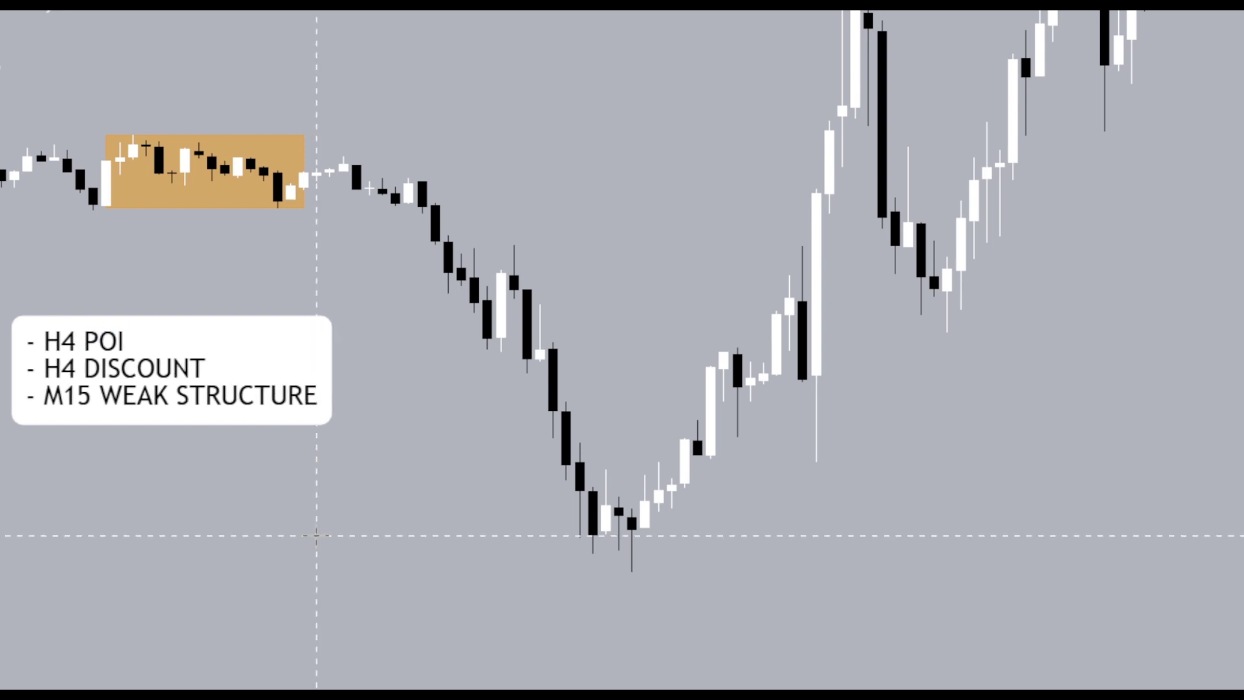
Delete the callout listing the H4 and M15 conditions
{"action": "left_click_drag", "start_coordinate": [344, 531], "coordinate": [475, 522]}
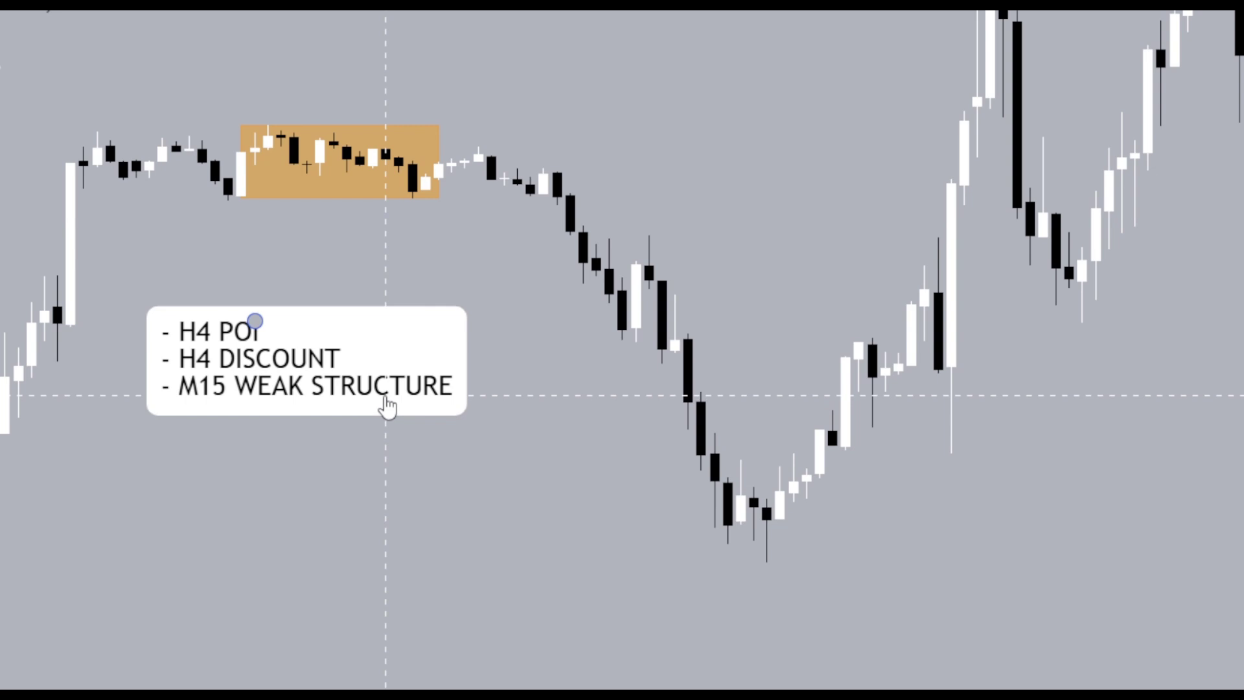
{"action": "key", "text": "Delete"}
{"action": "left_click_drag", "start_coordinate": [714, 289], "coordinate": [761, 357]}
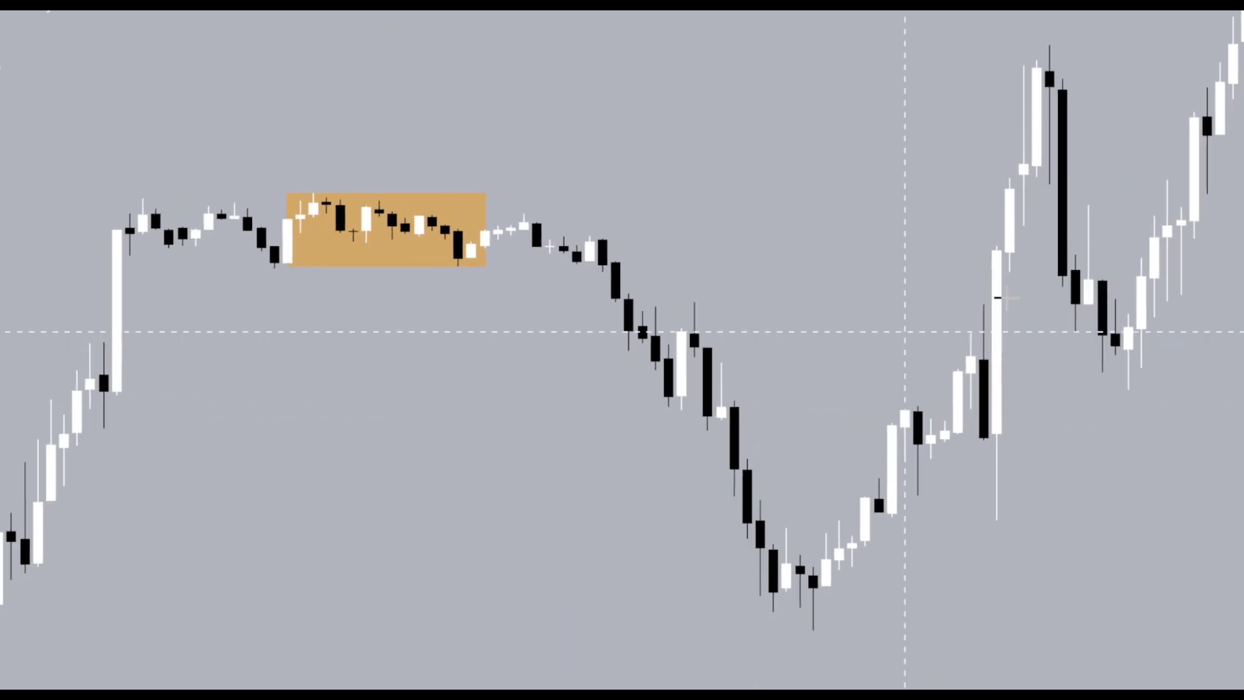
Draw red horizontal lines extending right from the low and from the high of the middle orange box
{"action": "left_click_drag", "start_coordinate": [1241, 439], "coordinate": [1241, 181]}
{"action": "left_click_drag", "start_coordinate": [849, 207], "coordinate": [976, 357]}
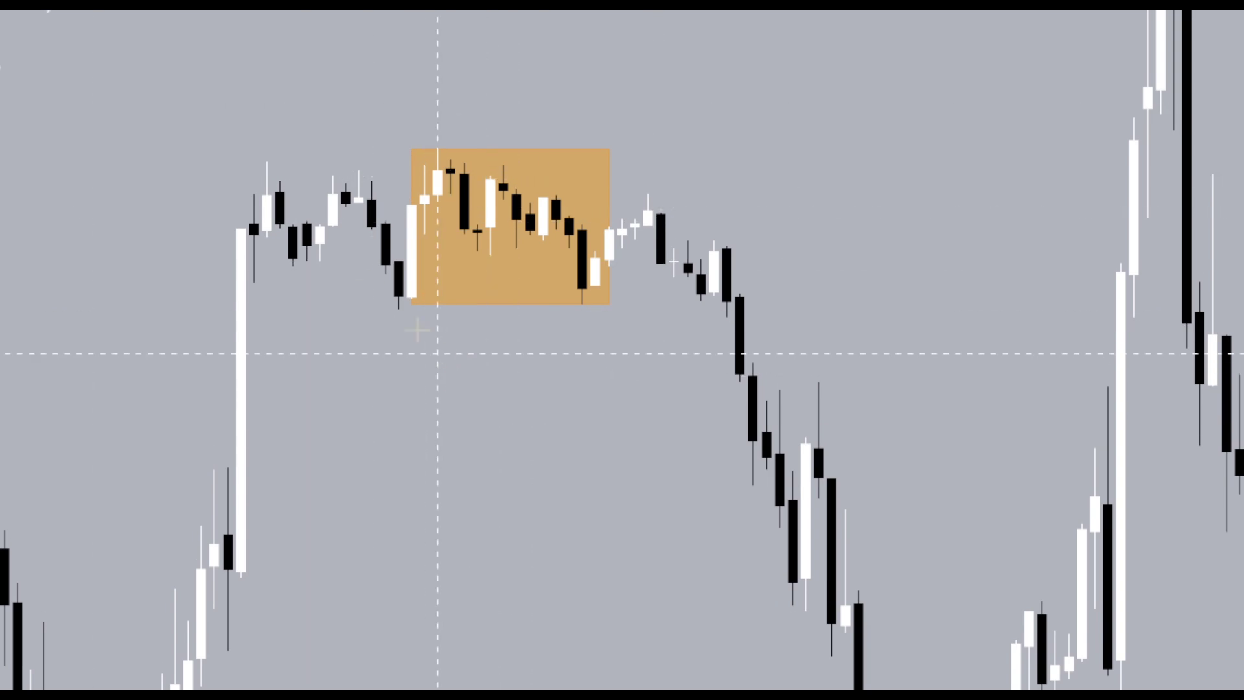
{"action": "left_click", "coordinate": [411, 304]}
{"action": "left_click", "coordinate": [661, 309]}
{"action": "left_click_drag", "start_coordinate": [660, 308], "coordinate": [662, 302]}
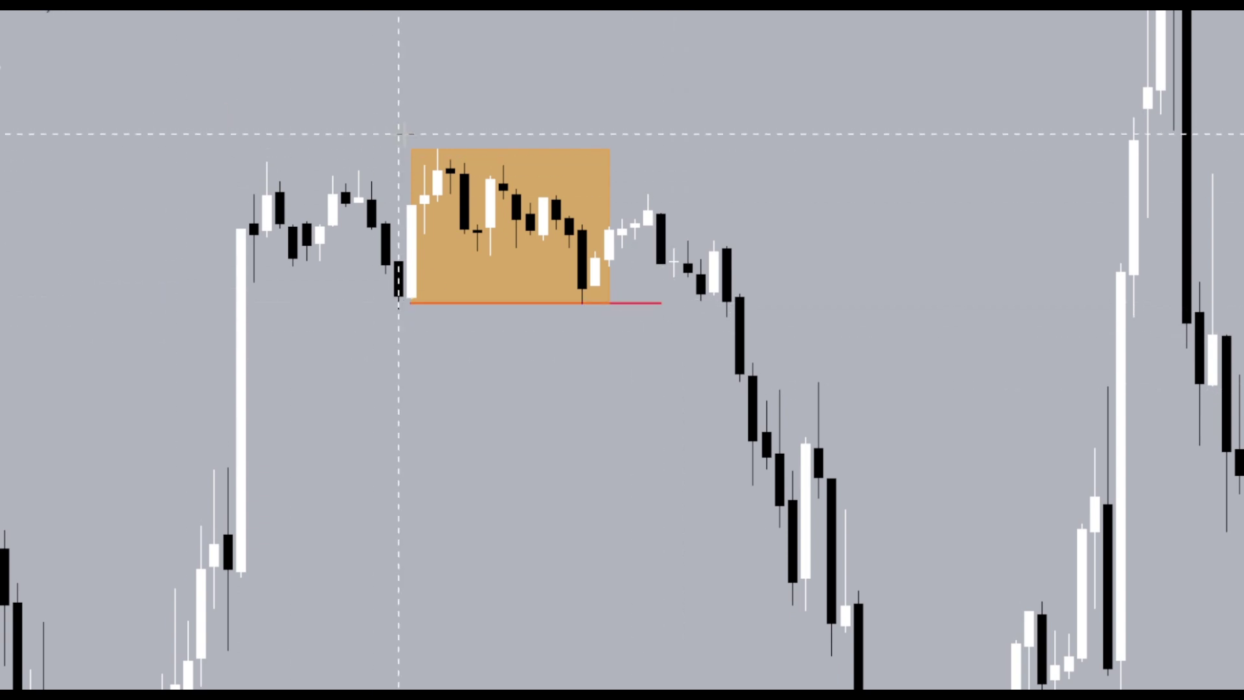
{"action": "left_click", "coordinate": [438, 146]}
{"action": "left_click", "coordinate": [1068, 146]}
Draw a rectangle around the candles forming the price low below and after the orange box
{"action": "left_click_drag", "start_coordinate": [977, 440], "coordinate": [881, 195]}
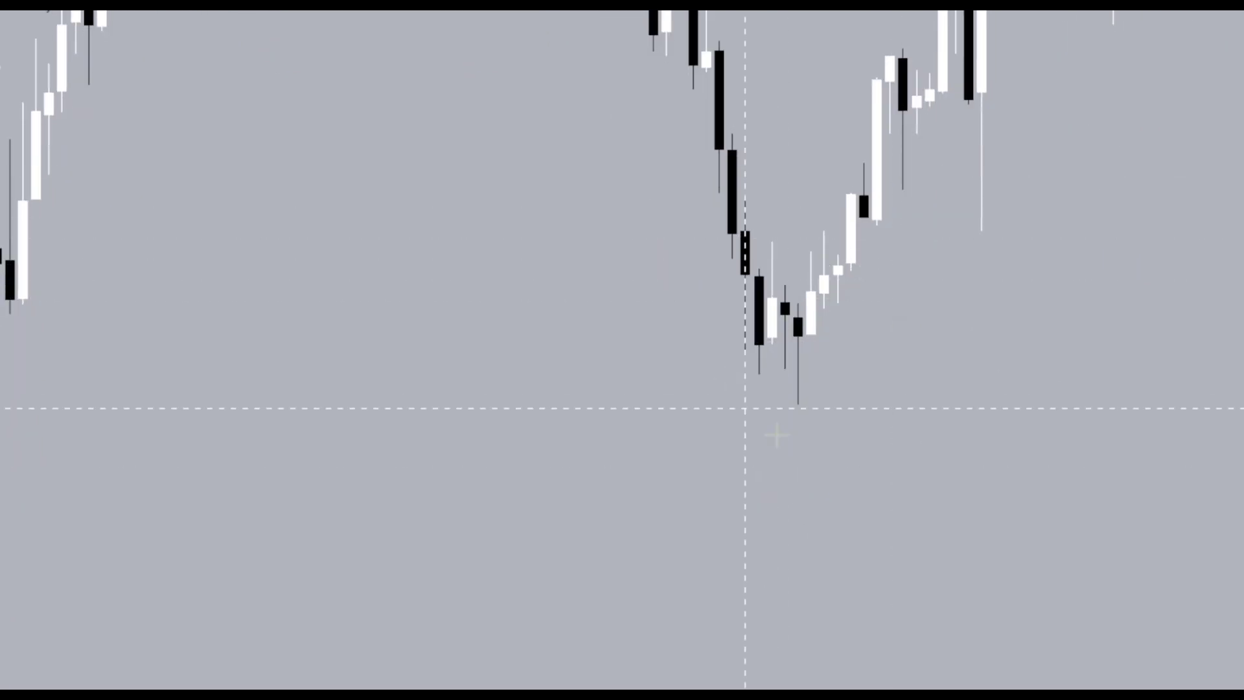
{"action": "left_click_drag", "start_coordinate": [593, 297], "coordinate": [594, 274]}
{"action": "left_click_drag", "start_coordinate": [96, 324], "coordinate": [401, 324]}
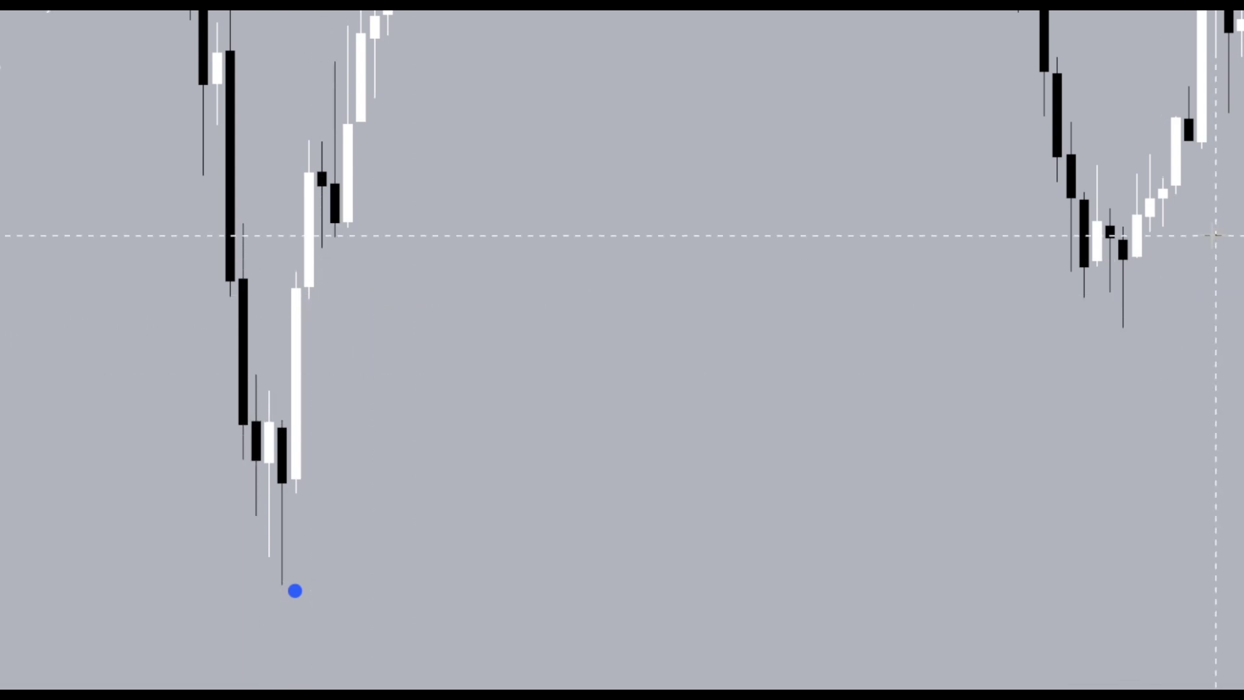
{"action": "left_click_drag", "start_coordinate": [1071, 209], "coordinate": [536, 284]}
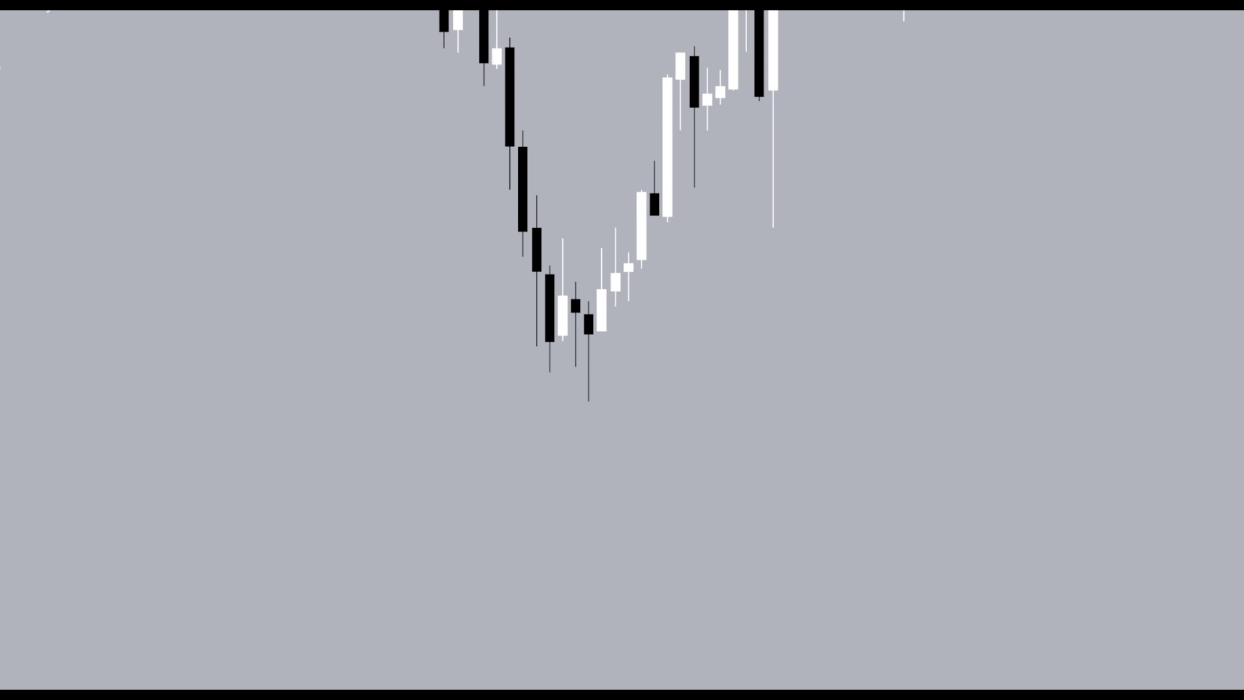
{"action": "left_click_drag", "start_coordinate": [523, 247], "coordinate": [628, 414]}
Turn off the rectangle's visibility on Days and Hours timeframes and set its background to yellow
{"action": "double_click", "coordinate": [591, 402]}
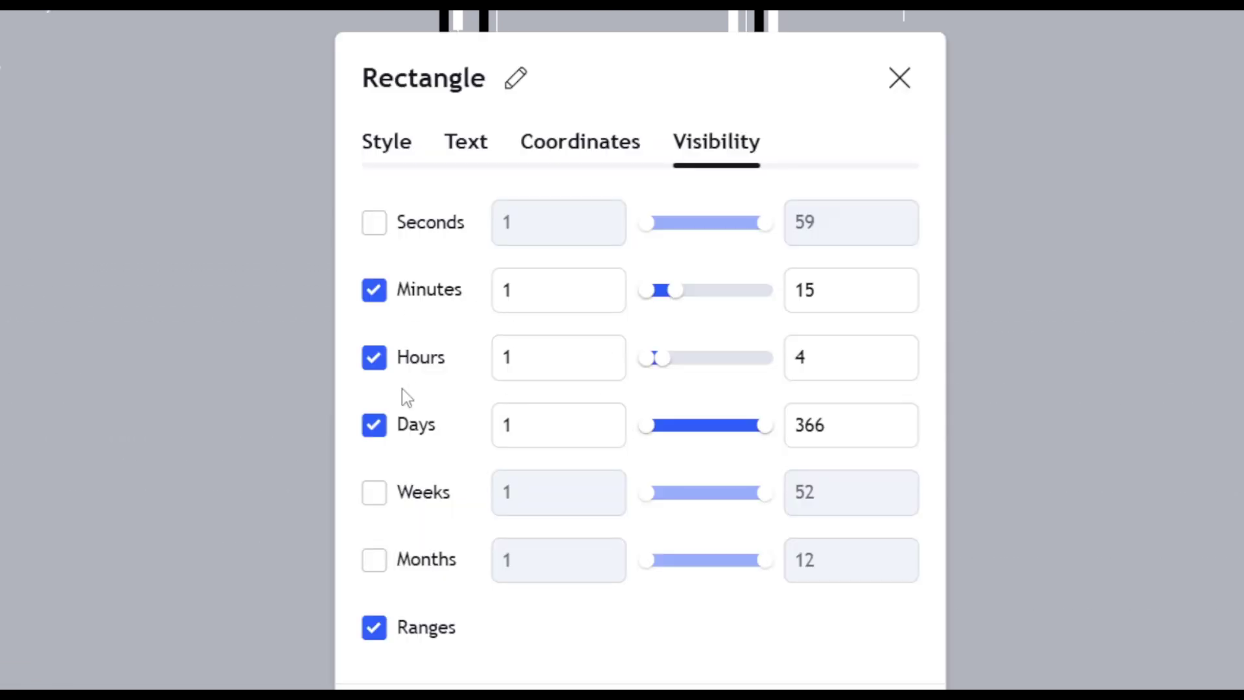
{"action": "left_click", "coordinate": [375, 425]}
{"action": "left_click", "coordinate": [375, 357]}
{"action": "left_click", "coordinate": [400, 154]}
{"action": "left_click", "coordinate": [545, 358]}
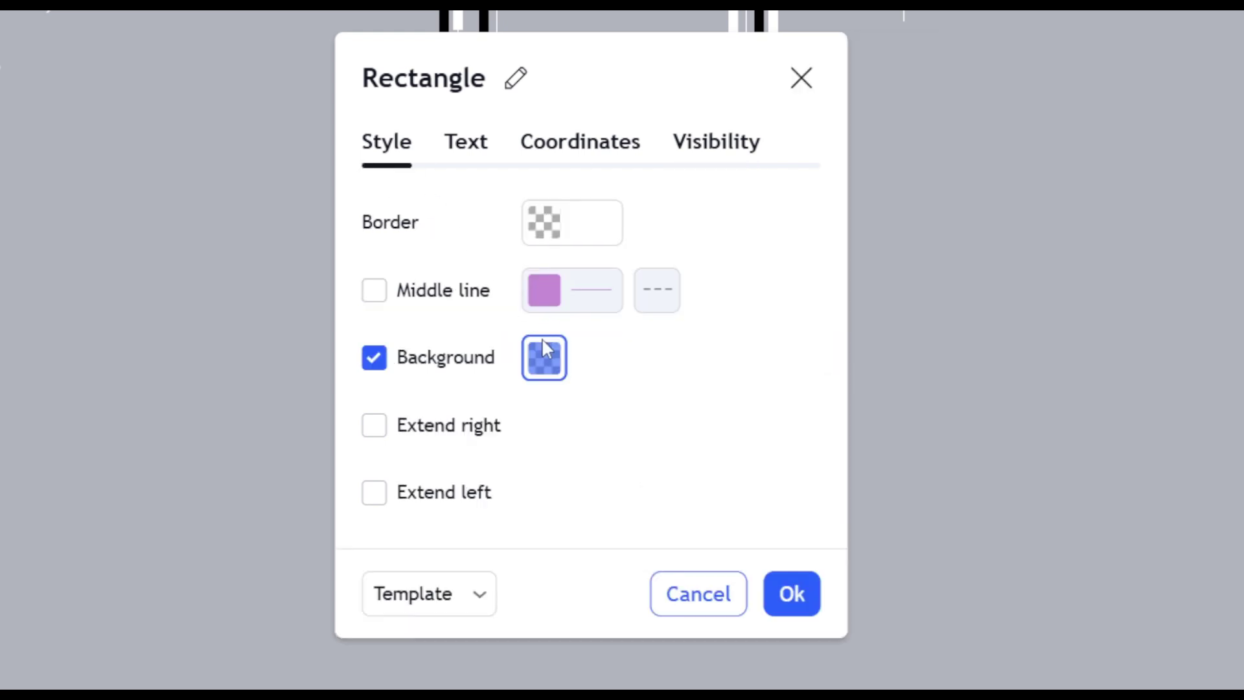
{"action": "left_click", "coordinate": [610, 443]}
{"action": "left_click", "coordinate": [941, 476]}
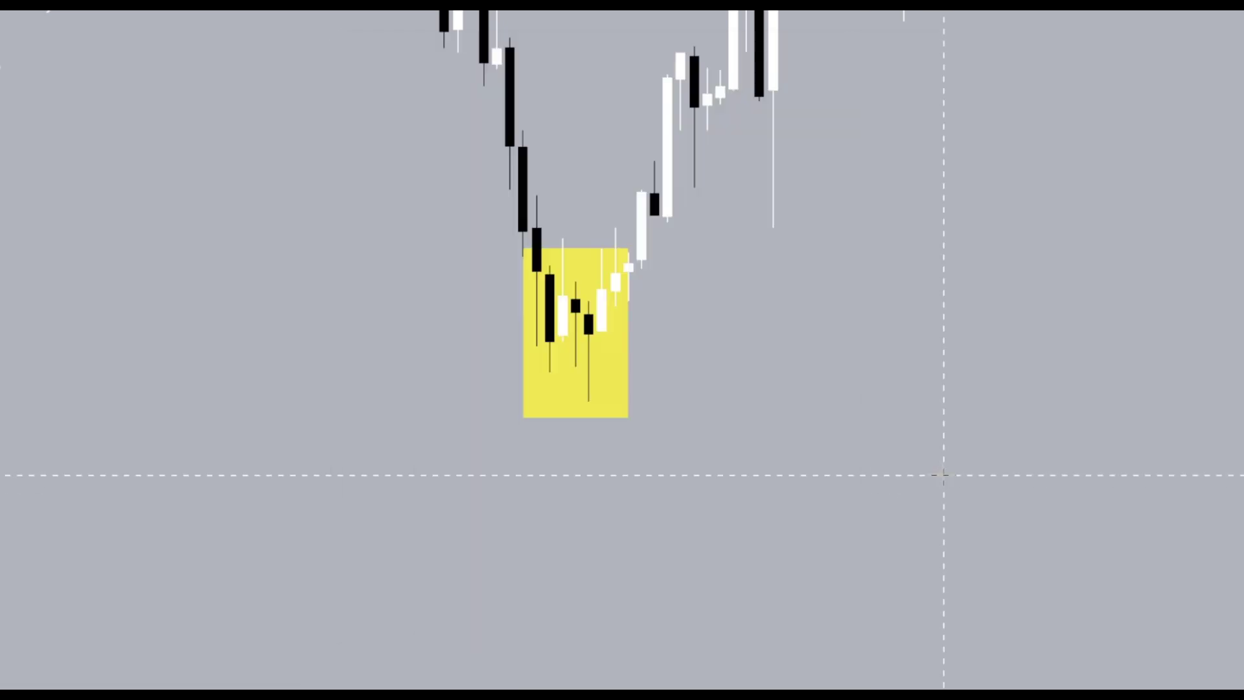
Delete the red horizontal line extending from the high of the orange box
{"action": "left_click_drag", "start_coordinate": [944, 475], "coordinate": [1072, 525]}
{"action": "left_click_drag", "start_coordinate": [1235, 220], "coordinate": [1234, 259]}
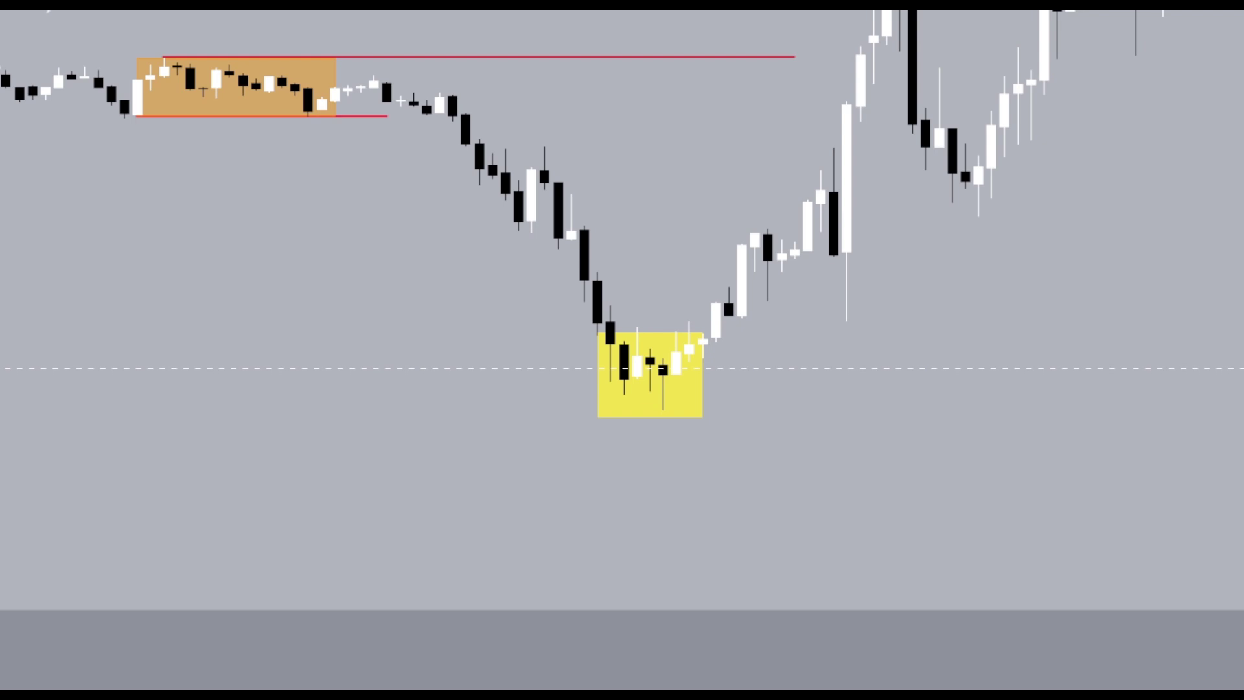
{"action": "double_click", "coordinate": [776, 56]}
{"action": "key", "text": "Delete"}
Draw a horizontal arrow rightward from the last lower high before the yellow box and label it "MSS" above the line
{"action": "left_click_drag", "start_coordinate": [1166, 414], "coordinate": [1141, 467]}
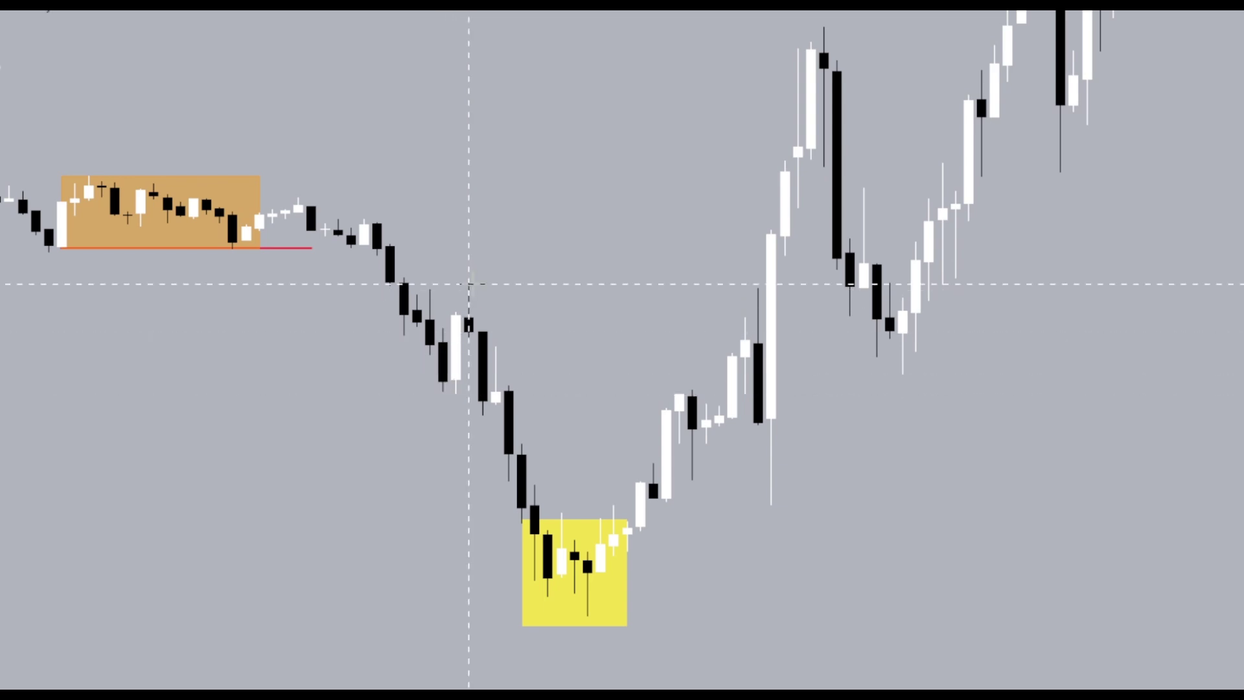
{"action": "left_click", "coordinate": [469, 284]}
{"action": "left_click", "coordinate": [706, 284]}
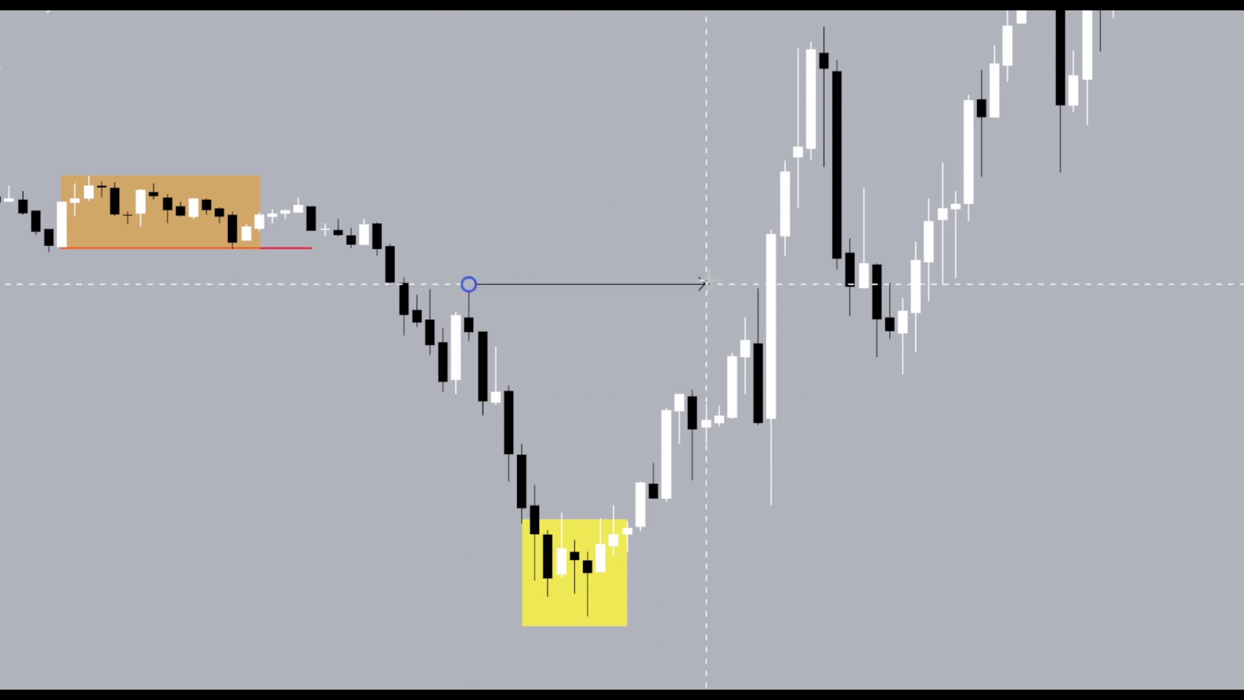
{"action": "double_click", "coordinate": [706, 284]}
{"action": "left_click", "coordinate": [524, 81]}
{"action": "type", "text": "MSS"}
{"action": "left_click", "coordinate": [634, 366]}
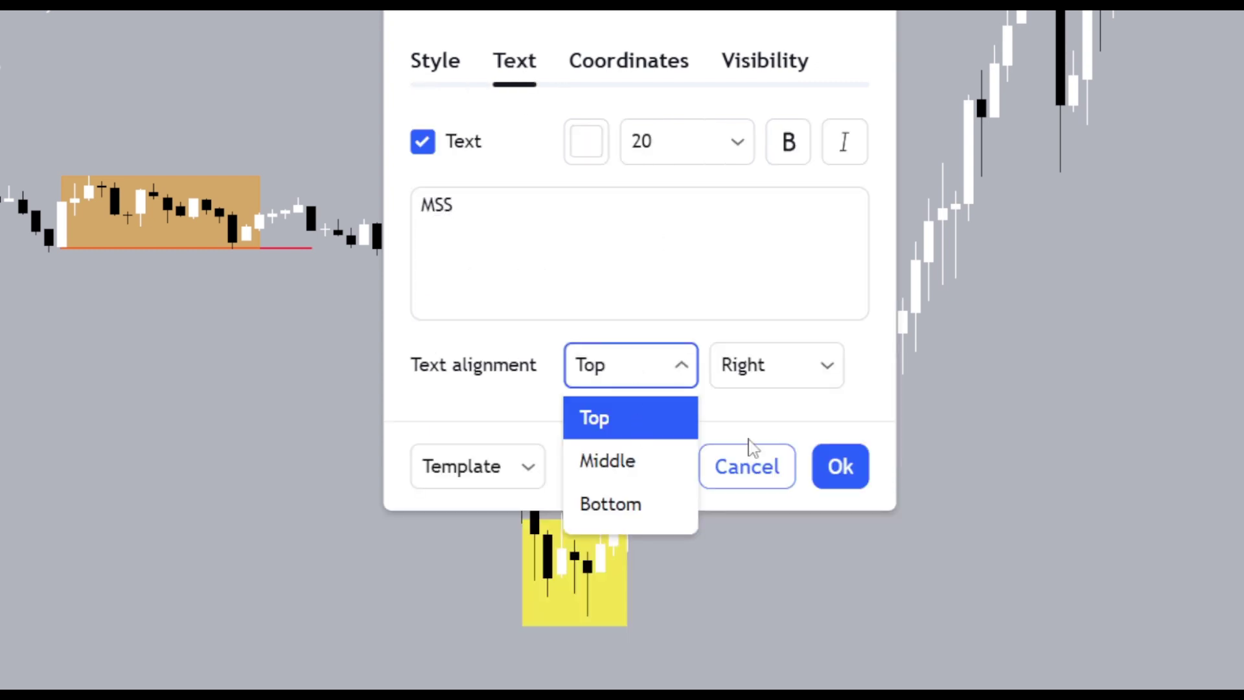
{"action": "left_click", "coordinate": [1034, 429]}
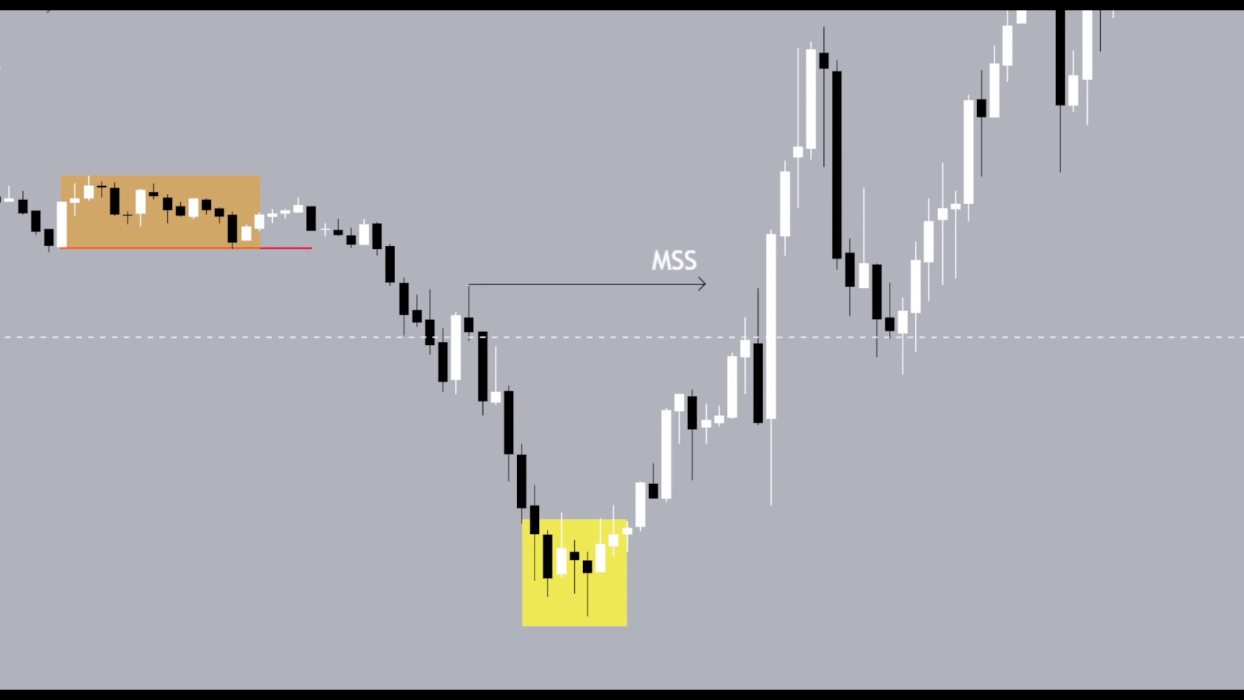
Add a callout at the large bullish candle breaking the MSS level with the text "0930 AM - MARKET", "SP500", "NAS100" and "US30"
{"action": "left_click_drag", "start_coordinate": [1234, 369], "coordinate": [1235, 425]}
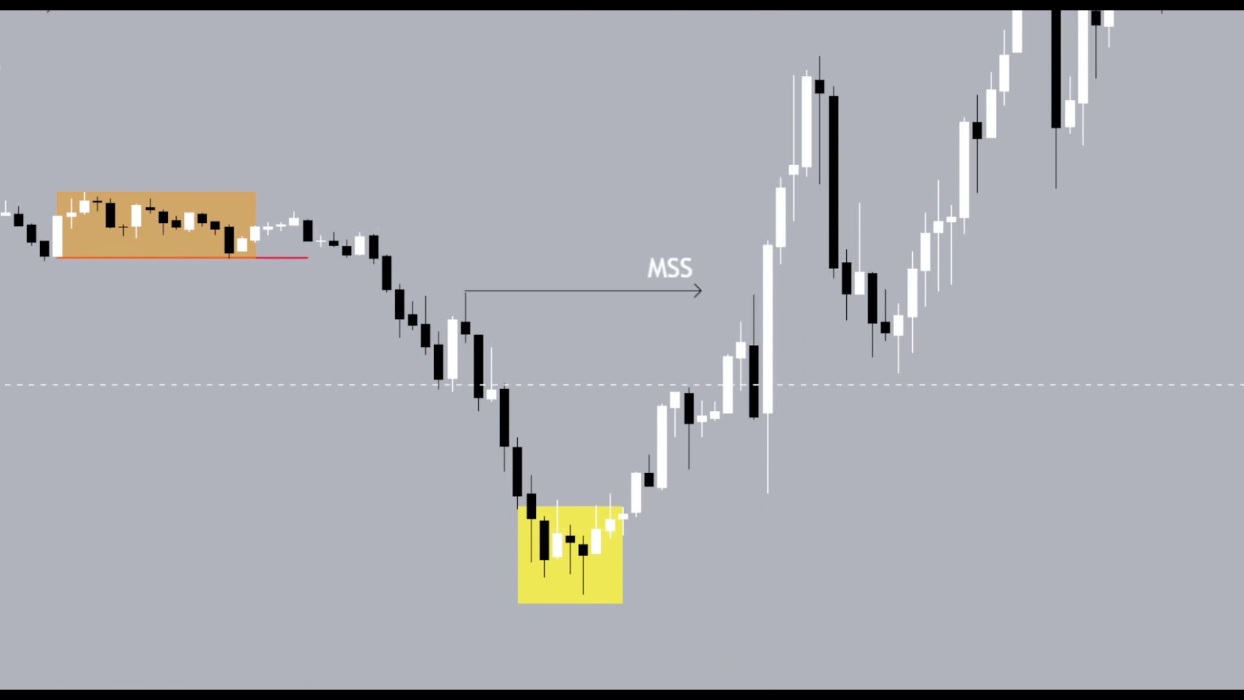
{"action": "left_click", "coordinate": [767, 267]}
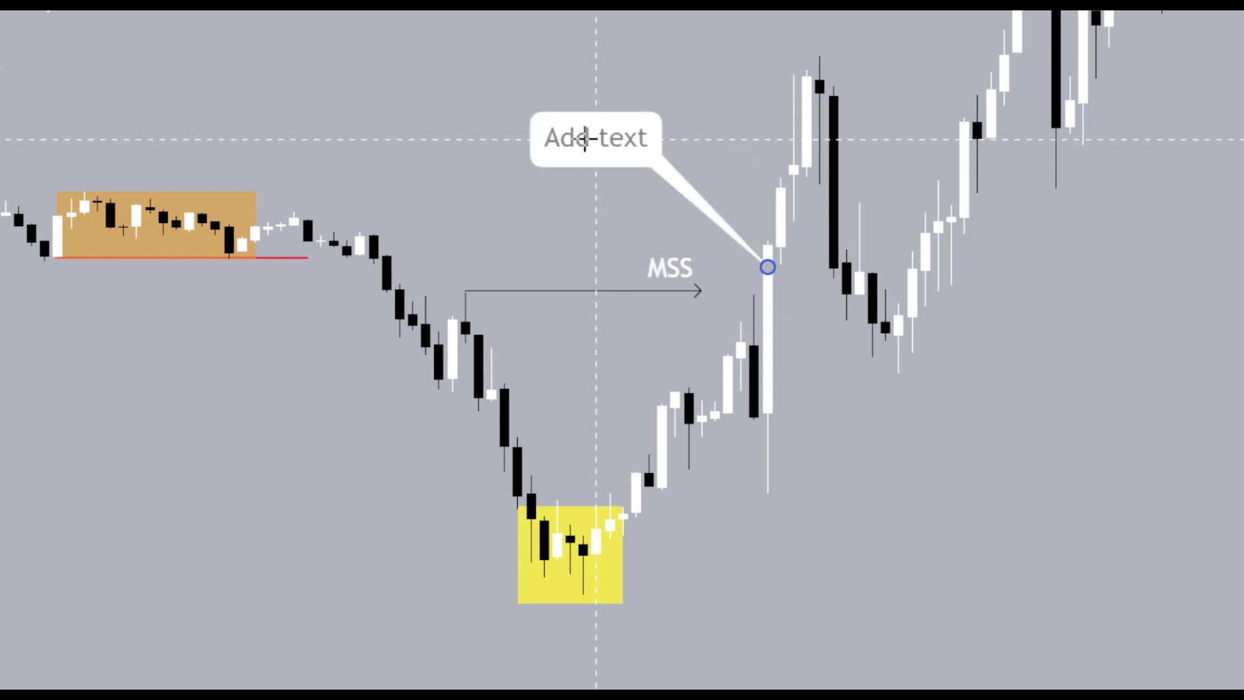
{"action": "type", "text": "0930 AM - MARKET"}
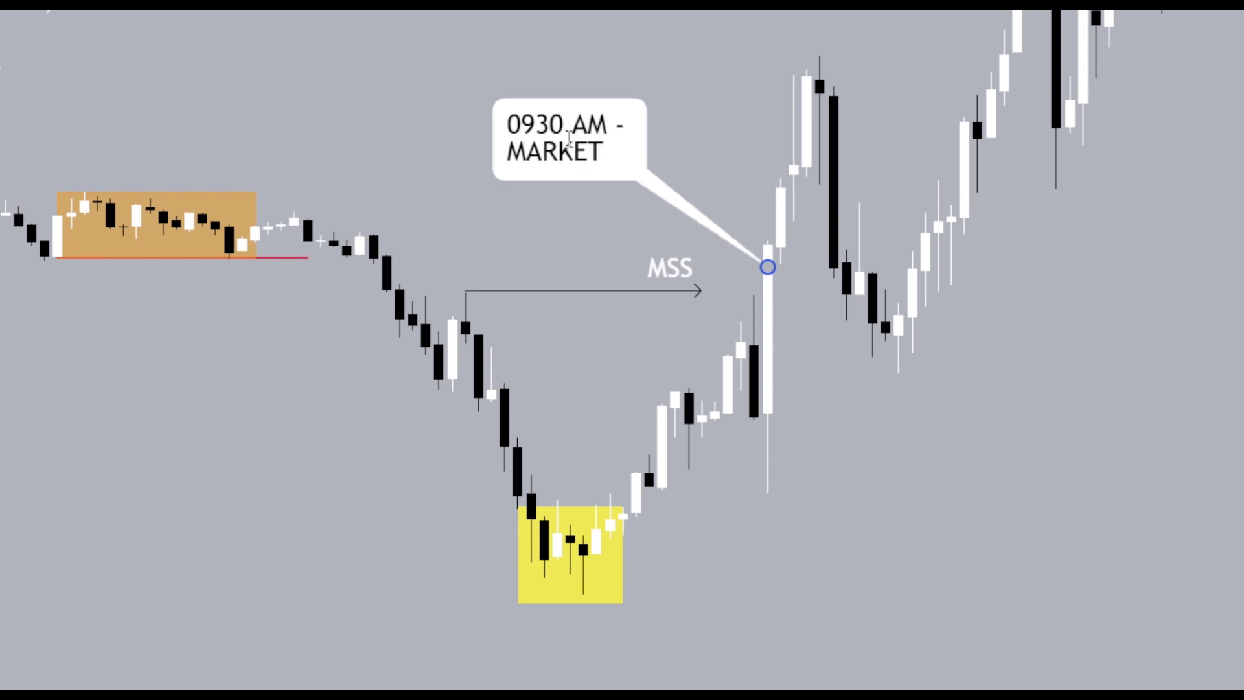
{"action": "key", "text": "Return"}
{"action": "type", "text": "SP50"}
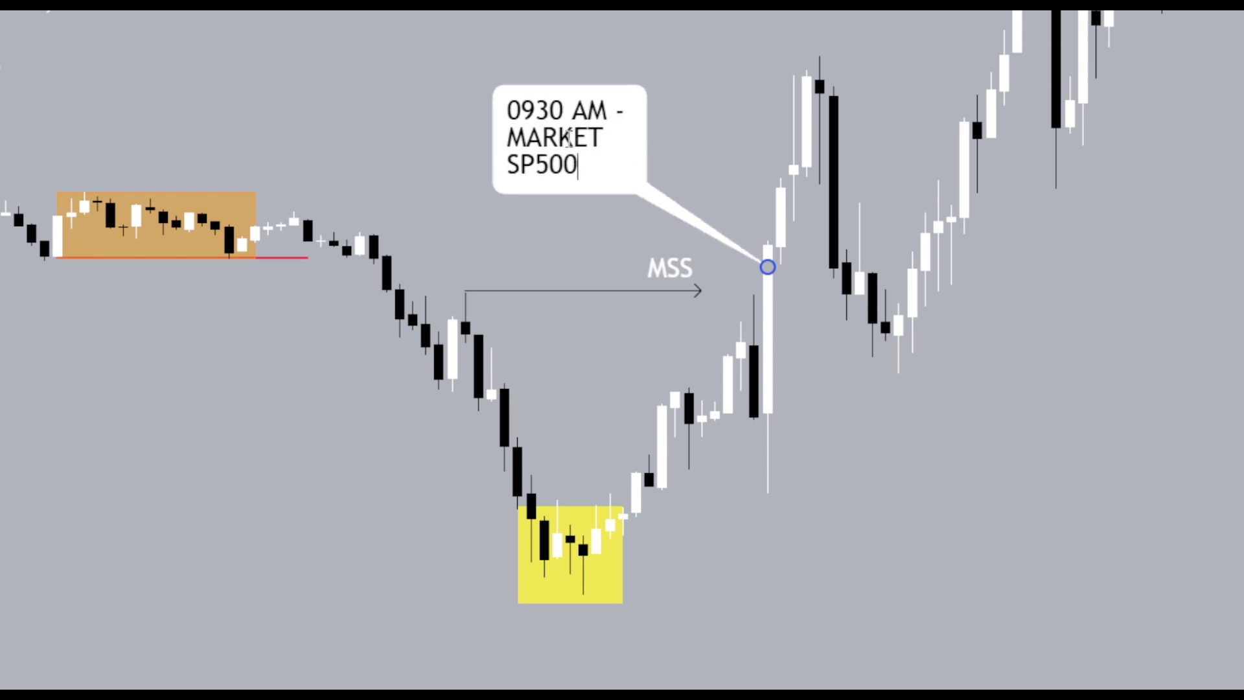
{"action": "type", "text": "0"}
{"action": "key", "text": "Return"}
{"action": "type", "text": "NAS100"}
{"action": "key", "text": "Return"}
{"action": "type", "text": "US30"}
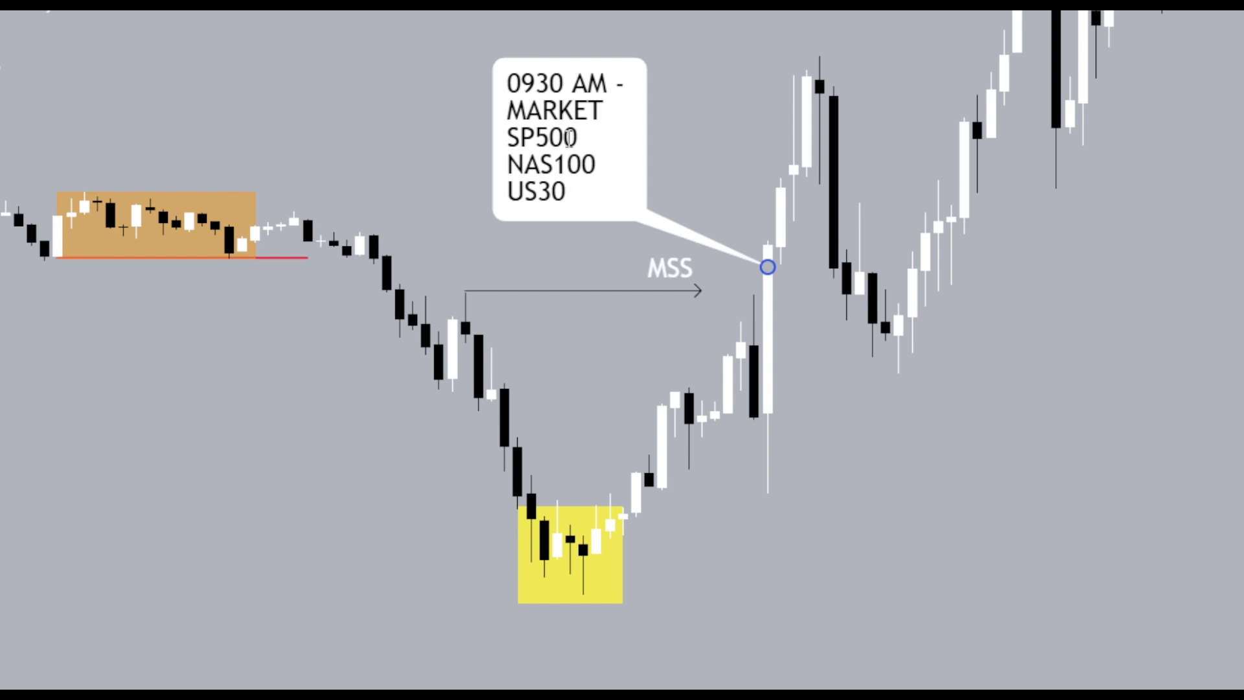
{"action": "left_click", "coordinate": [1013, 353]}
Delete the callout listing the 0930 AM market indices
{"action": "left_click", "coordinate": [541, 114]}
{"action": "key", "text": "Delete"}
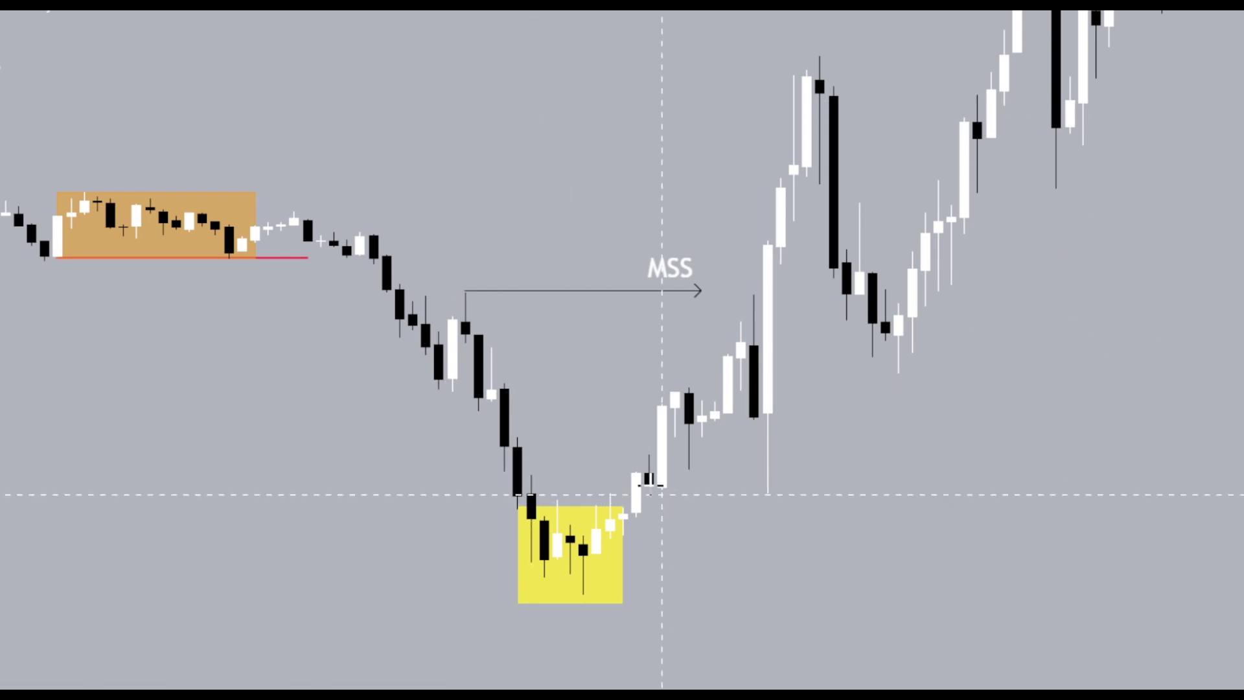
Label the yellow rectangle "JUDAS SWING", with the text aligned to the bottom and centred
{"action": "left_click", "coordinate": [622, 599]}
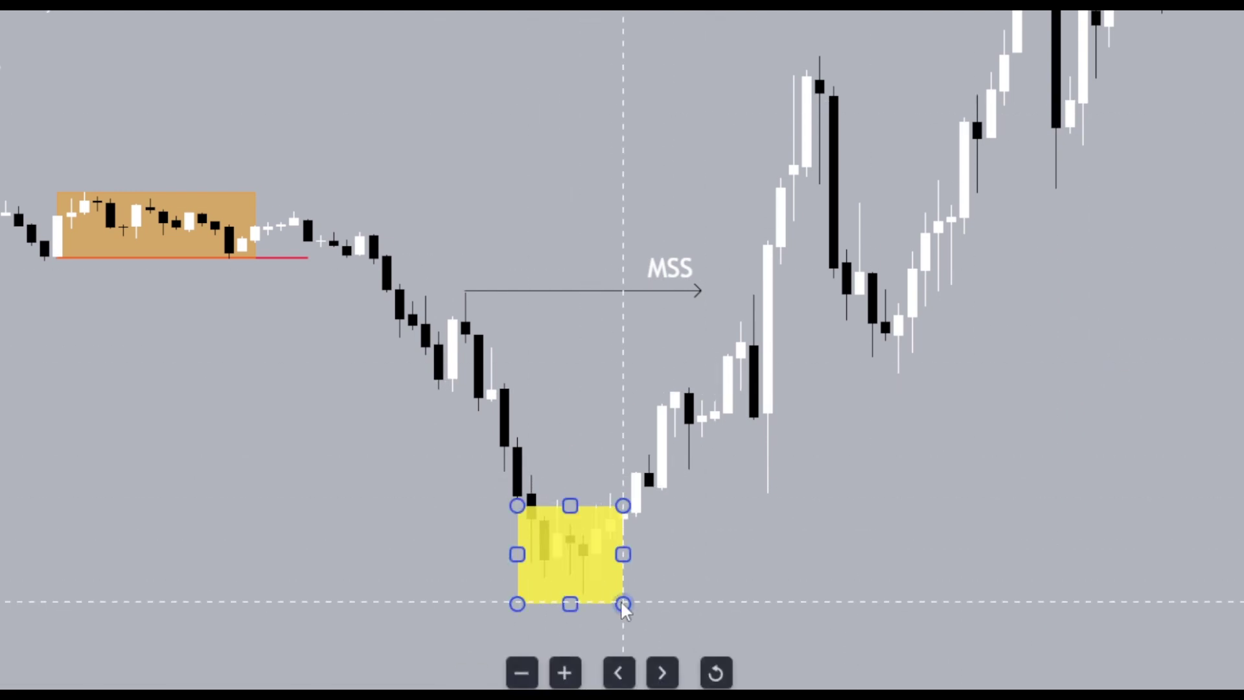
{"action": "double_click", "coordinate": [624, 601]}
{"action": "type", "text": "JUDAS "}
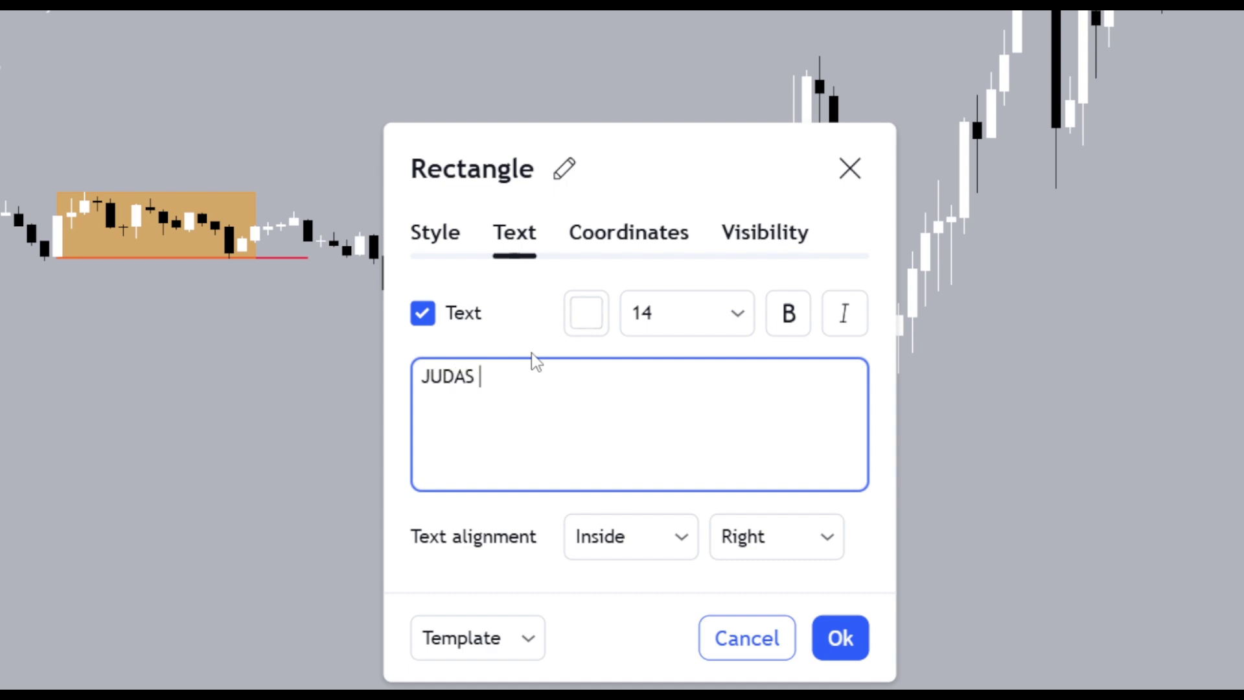
{"action": "type", "text": "SWING"}
{"action": "left_click", "coordinate": [653, 544]}
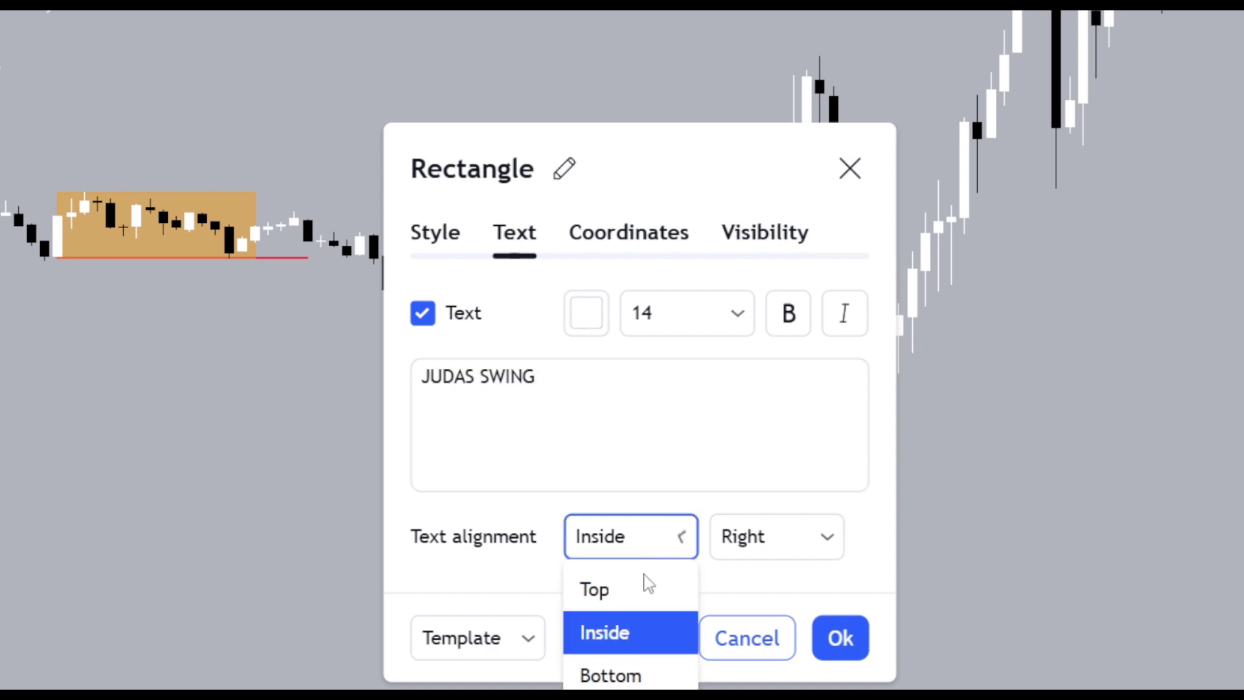
{"action": "left_click", "coordinate": [659, 678]}
{"action": "left_click", "coordinate": [778, 547]}
{"action": "left_click", "coordinate": [803, 639]}
{"action": "left_click", "coordinate": [841, 637]}
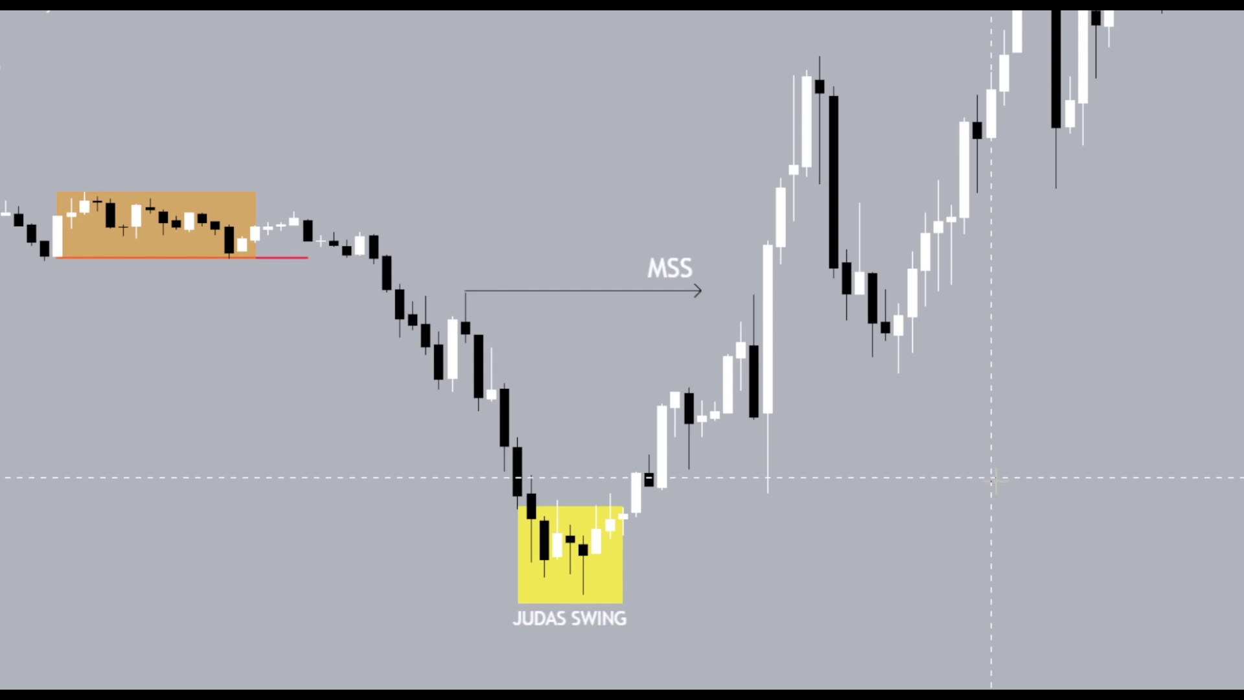
Add a "LOW" callout at the low inside the yellow box and a "HIGH" callout at the swing high after the MSS break
{"action": "left_click_drag", "start_coordinate": [995, 482], "coordinate": [995, 439]}
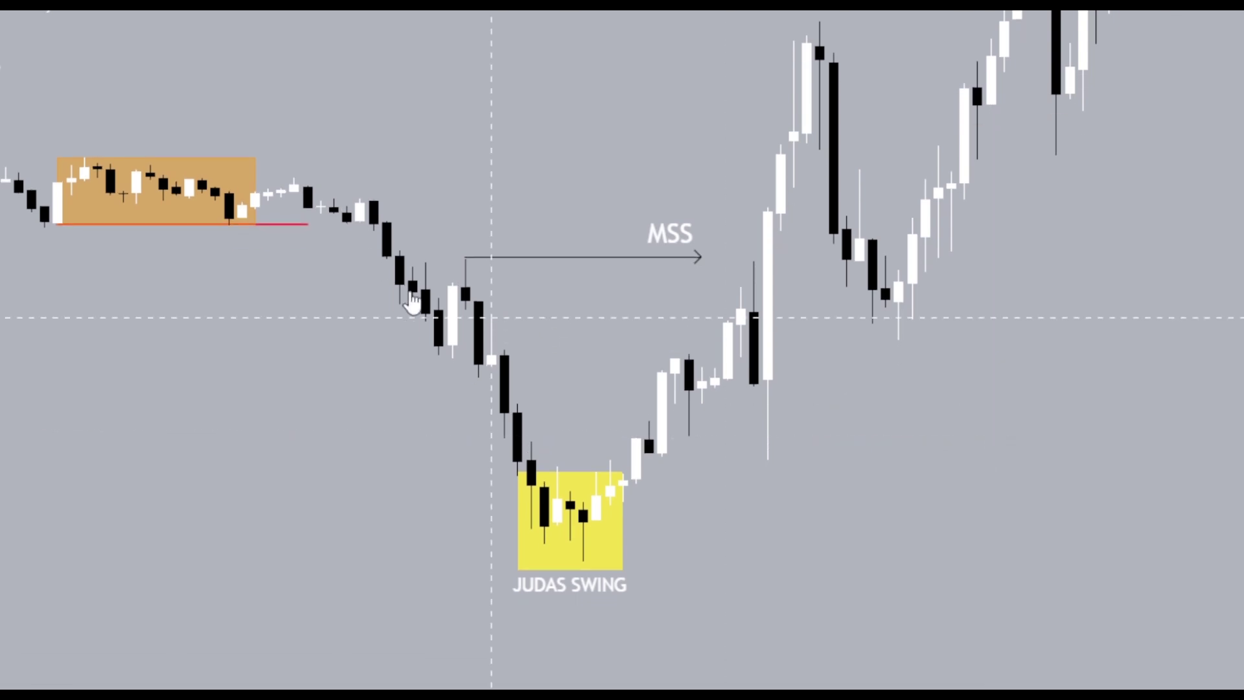
{"action": "left_click_drag", "start_coordinate": [1170, 375], "coordinate": [1116, 385]}
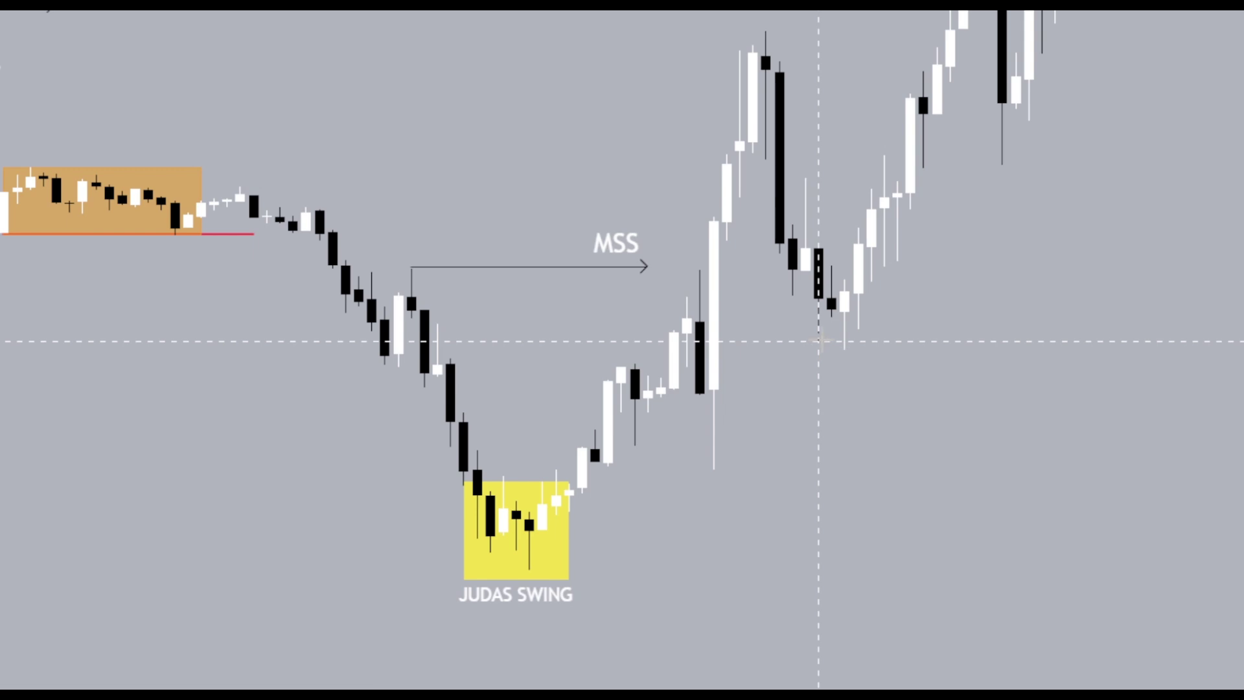
{"action": "left_click_drag", "start_coordinate": [1036, 404], "coordinate": [1094, 408]}
{"action": "left_click_drag", "start_coordinate": [1081, 470], "coordinate": [1003, 476]}
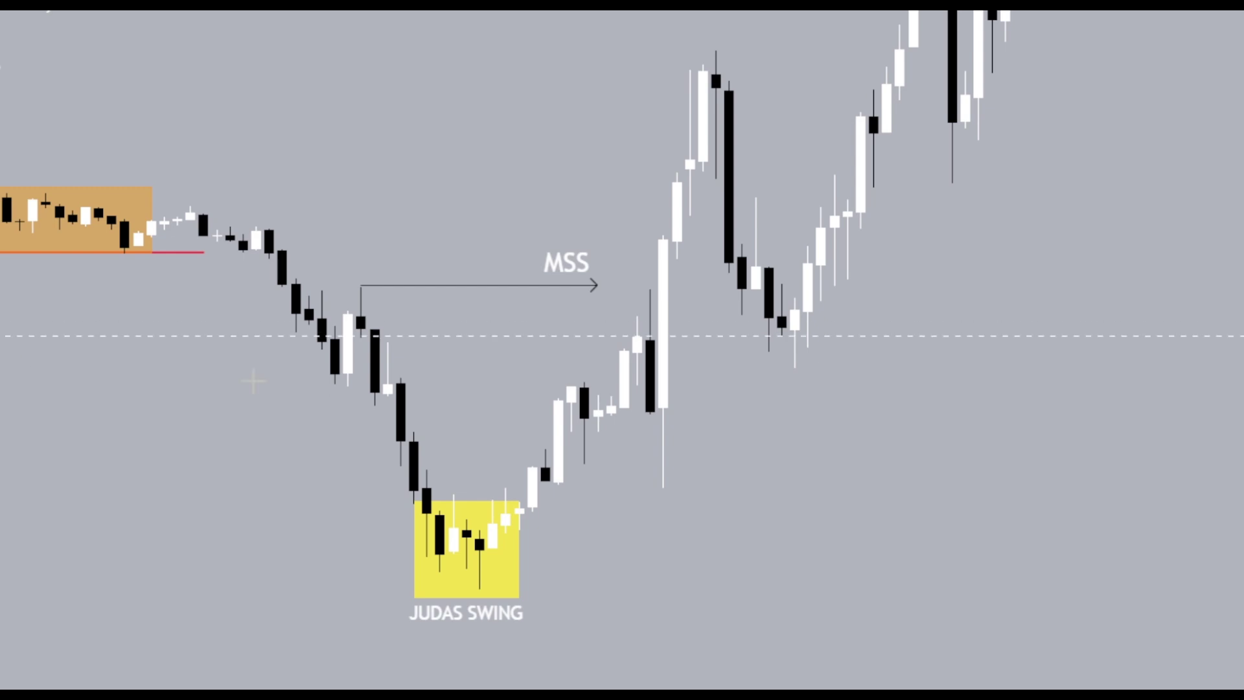
{"action": "left_click", "coordinate": [480, 585]}
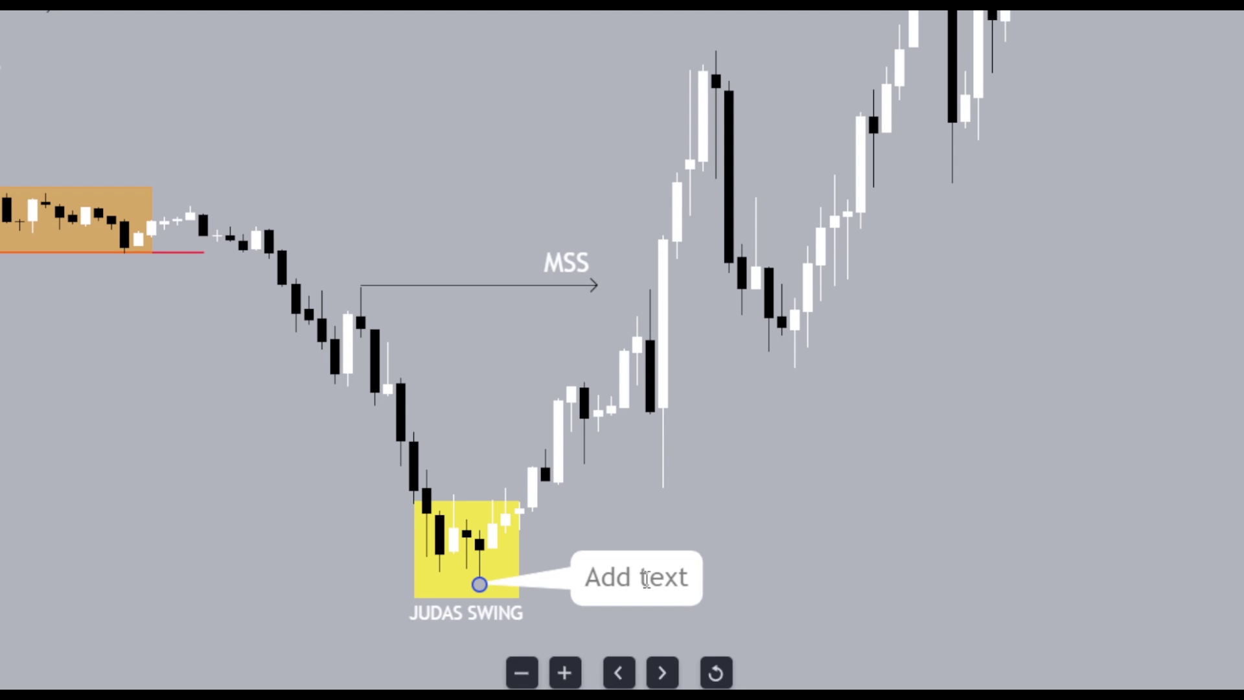
{"action": "type", "text": "LOW"}
{"action": "left_click", "coordinate": [729, 537]}
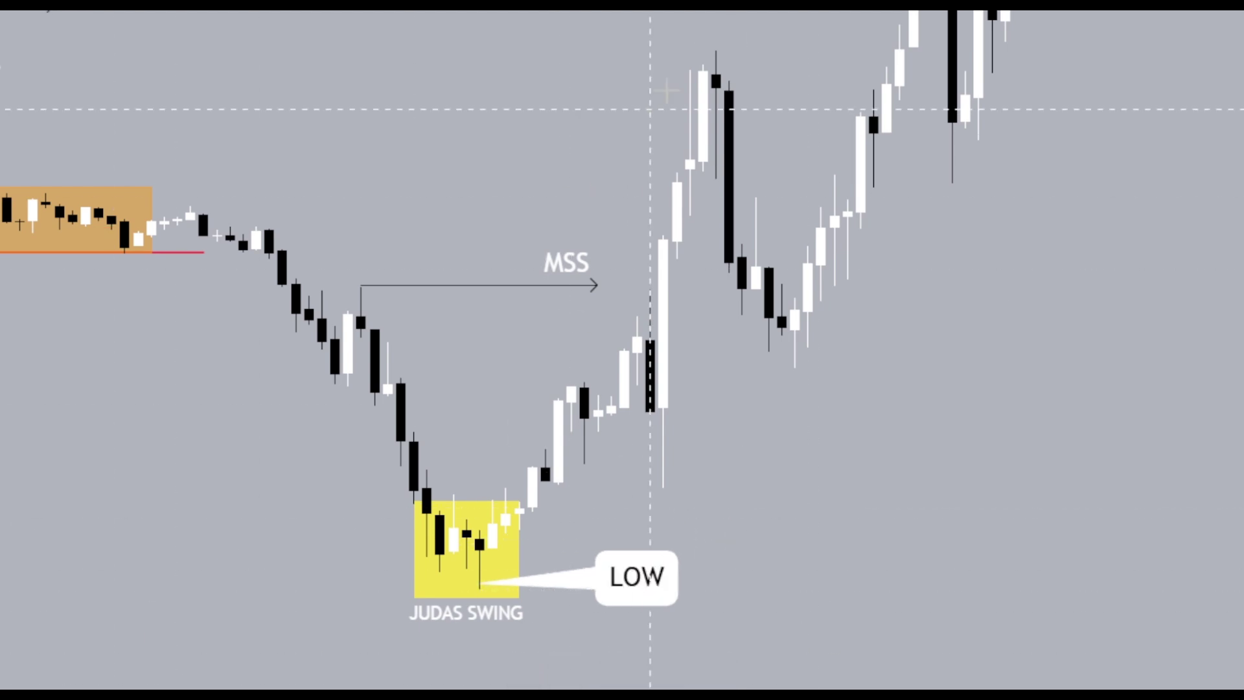
{"action": "left_click", "coordinate": [716, 47]}
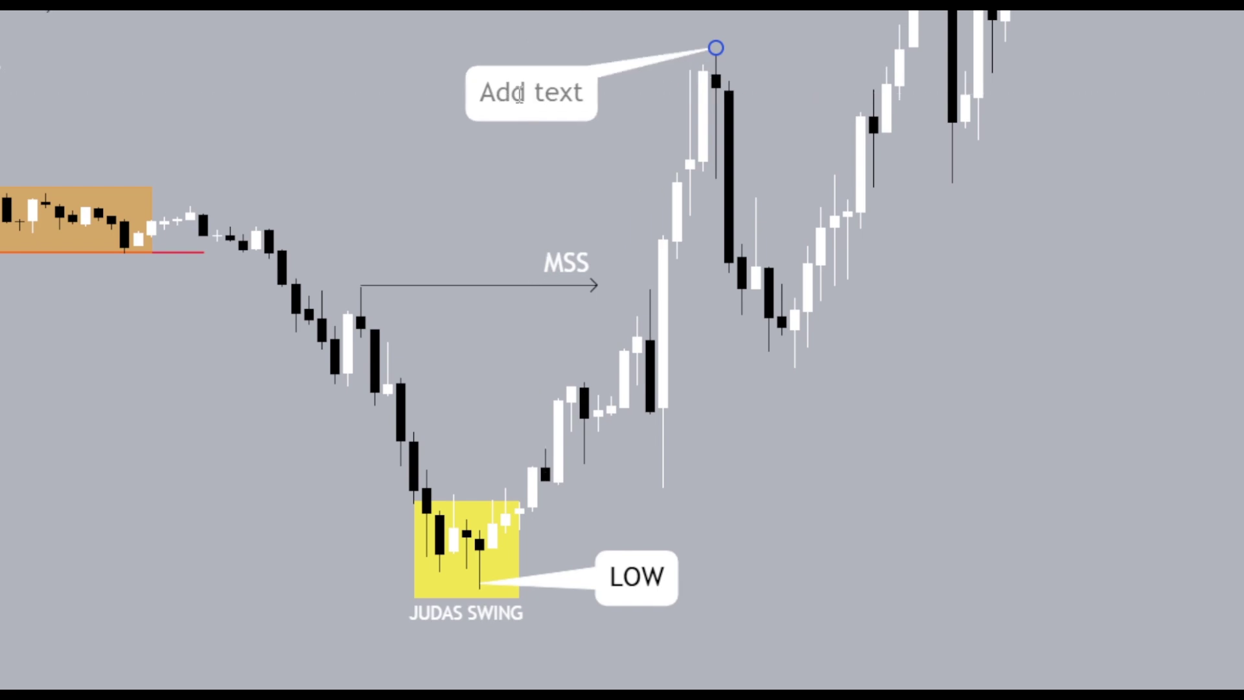
{"action": "type", "text": "HIGH"}
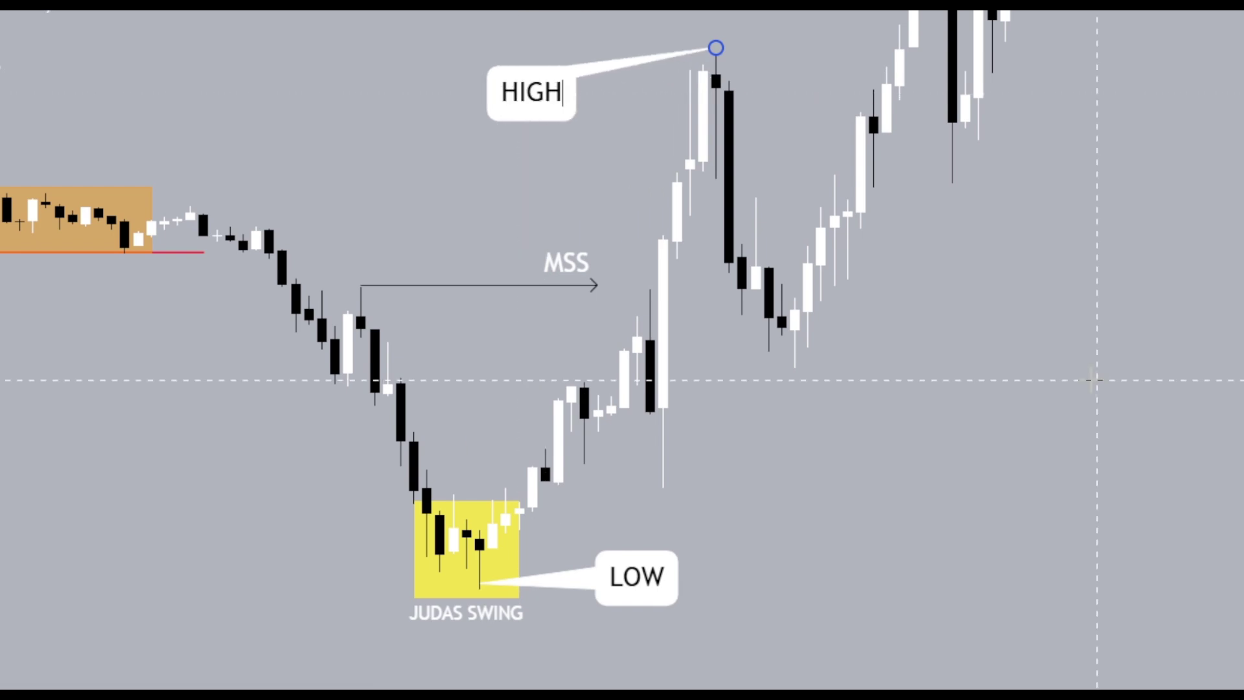
{"action": "left_click", "coordinate": [1095, 381]}
Draw a Fibonacci retracement from the low in the yellow box up to the swing high
{"action": "left_click", "coordinate": [479, 587]}
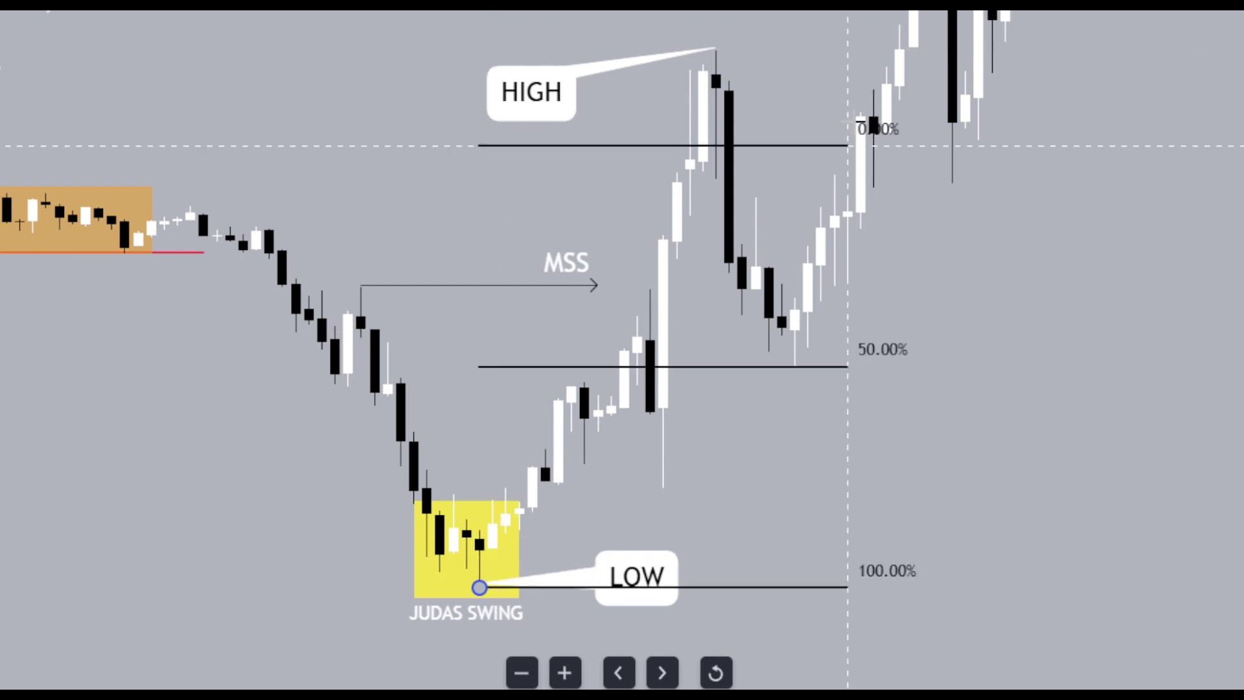
{"action": "left_click", "coordinate": [888, 48]}
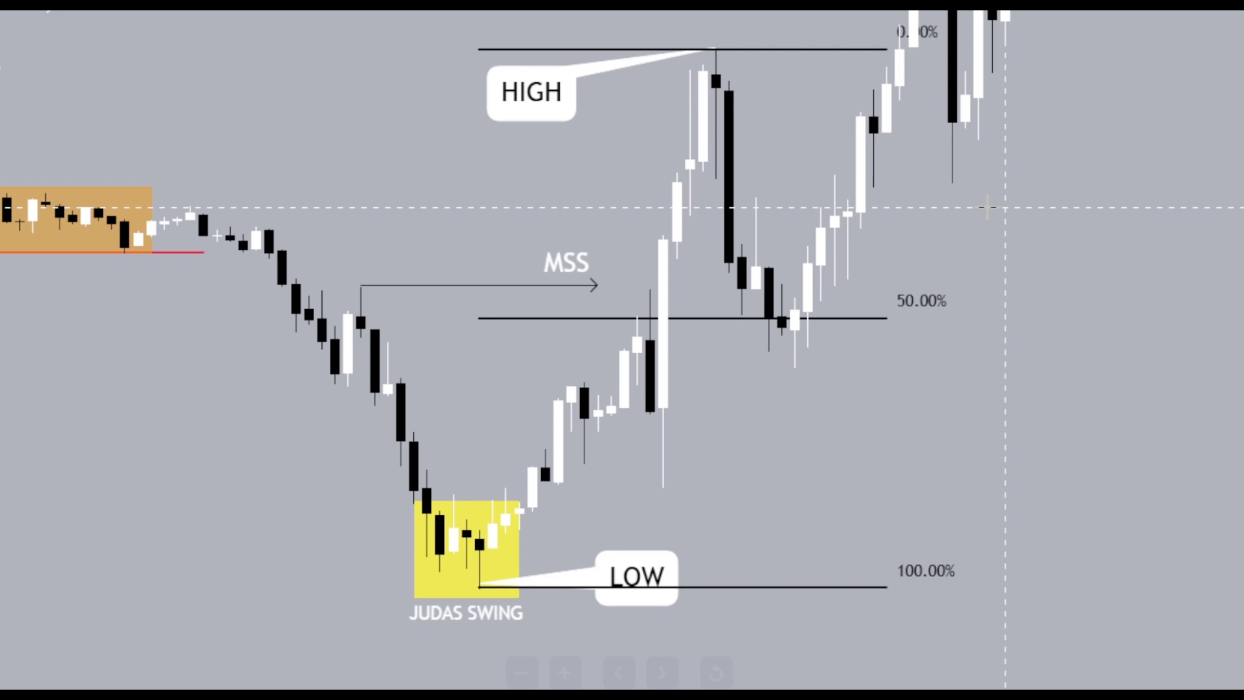
Delete the "HIGH" and "LOW" callouts
{"action": "key", "text": "Delete"}
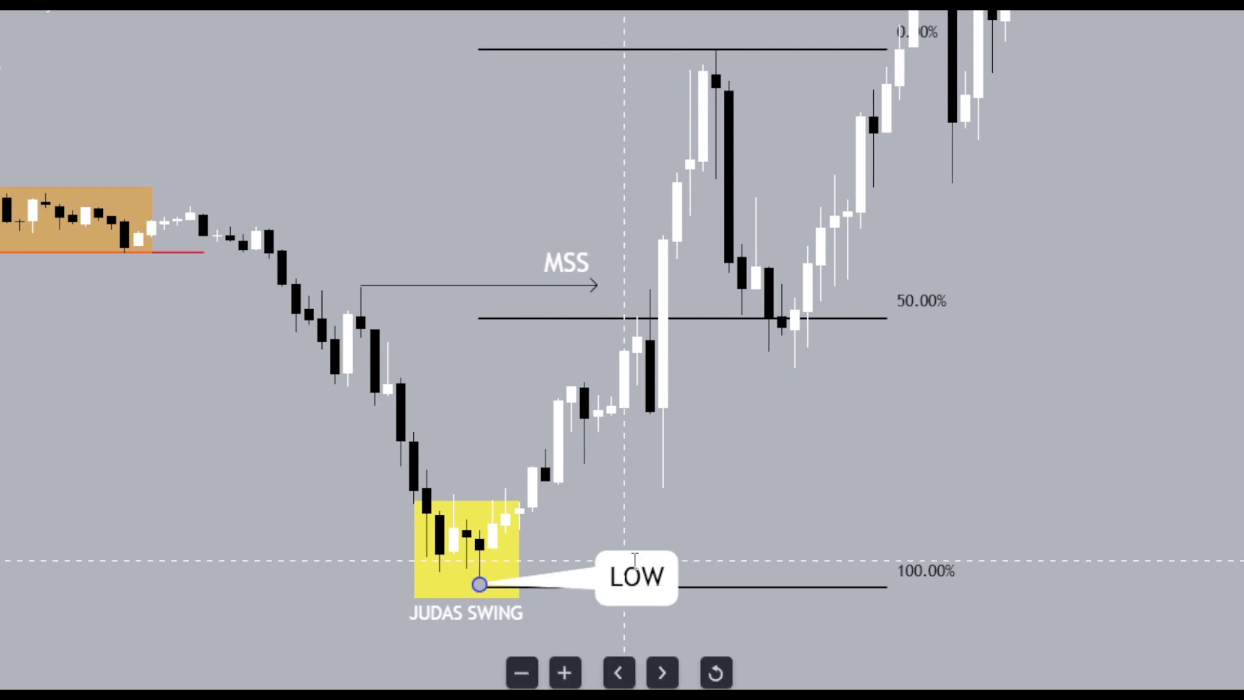
{"action": "left_click", "coordinate": [483, 614]}
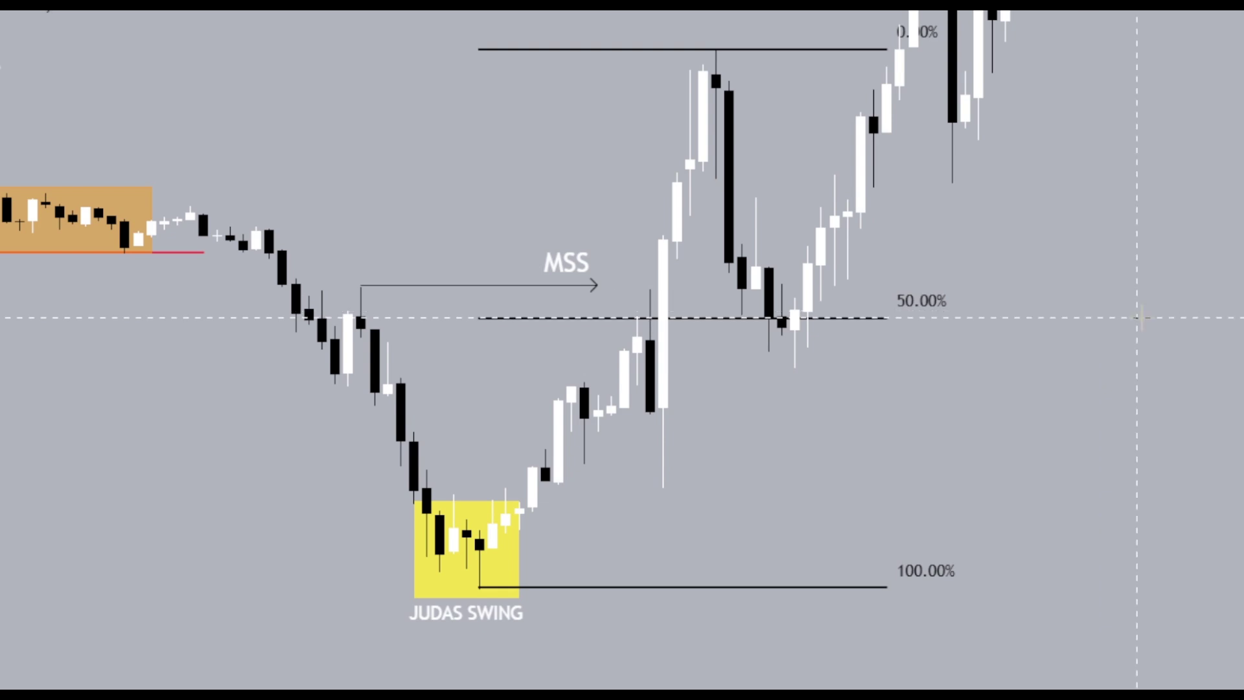
Place a long position with its entry at the 50% retracement level and its stop just below the large bullish candle's wick
{"action": "left_click_drag", "start_coordinate": [1126, 323], "coordinate": [977, 324]}
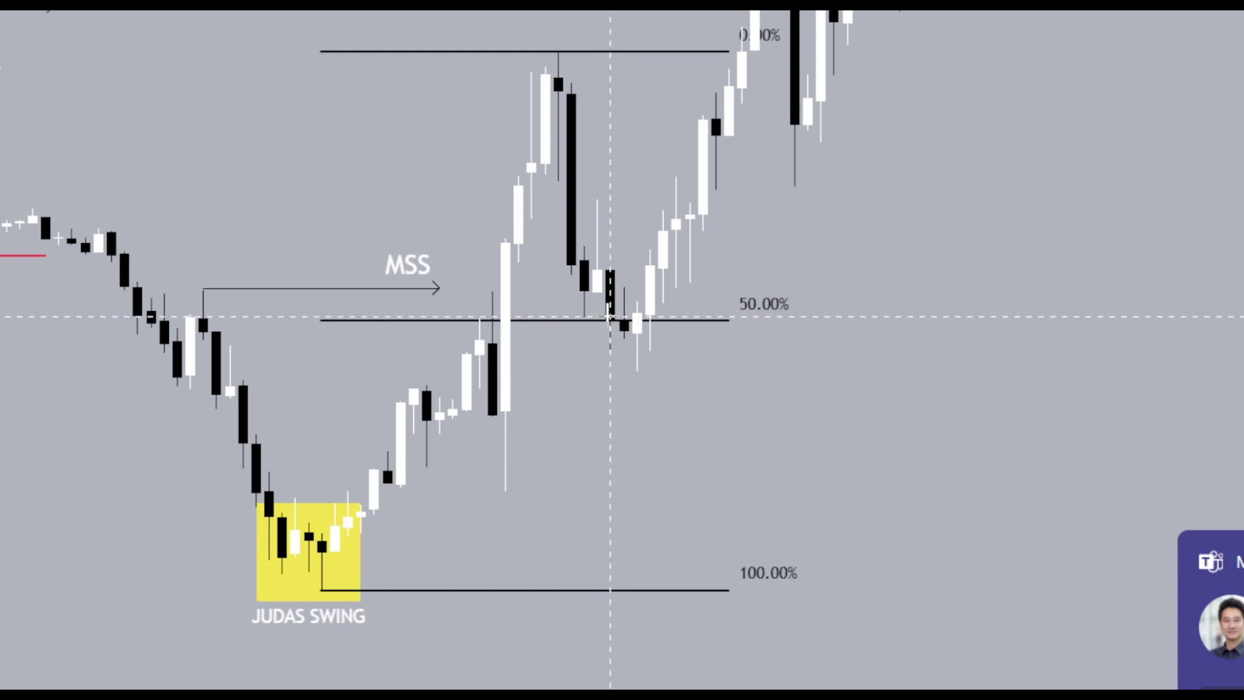
{"action": "left_click", "coordinate": [610, 316]}
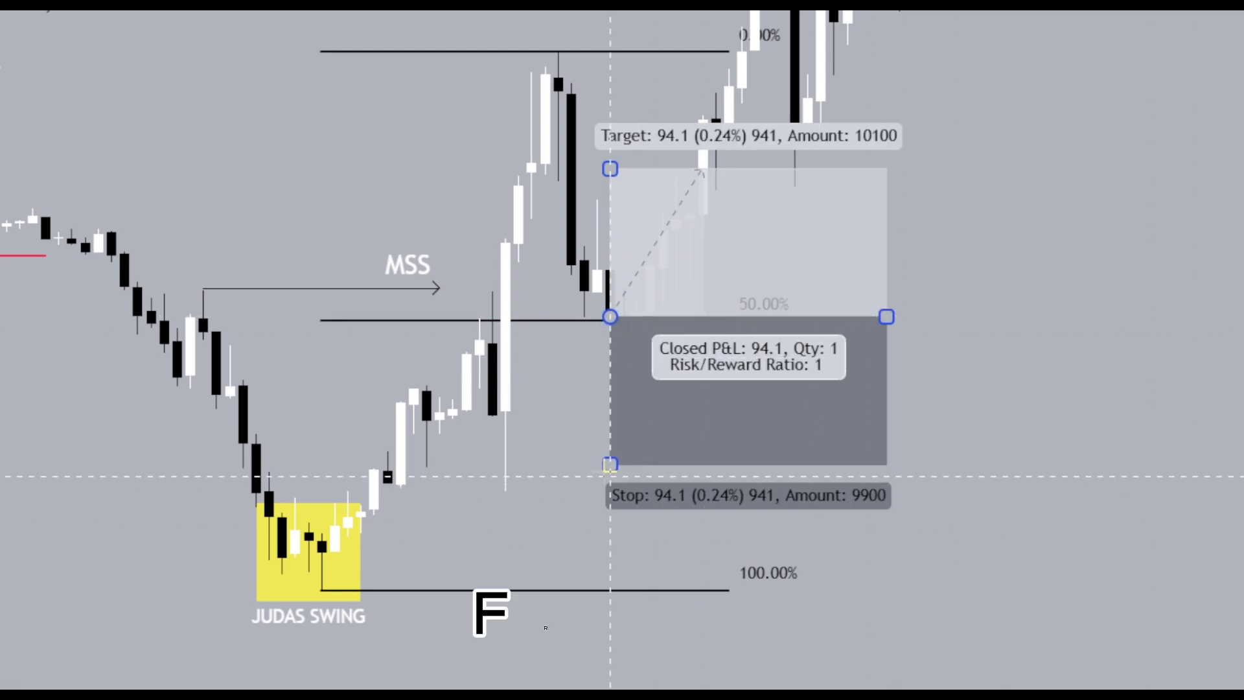
{"action": "left_click_drag", "start_coordinate": [610, 464], "coordinate": [612, 493]}
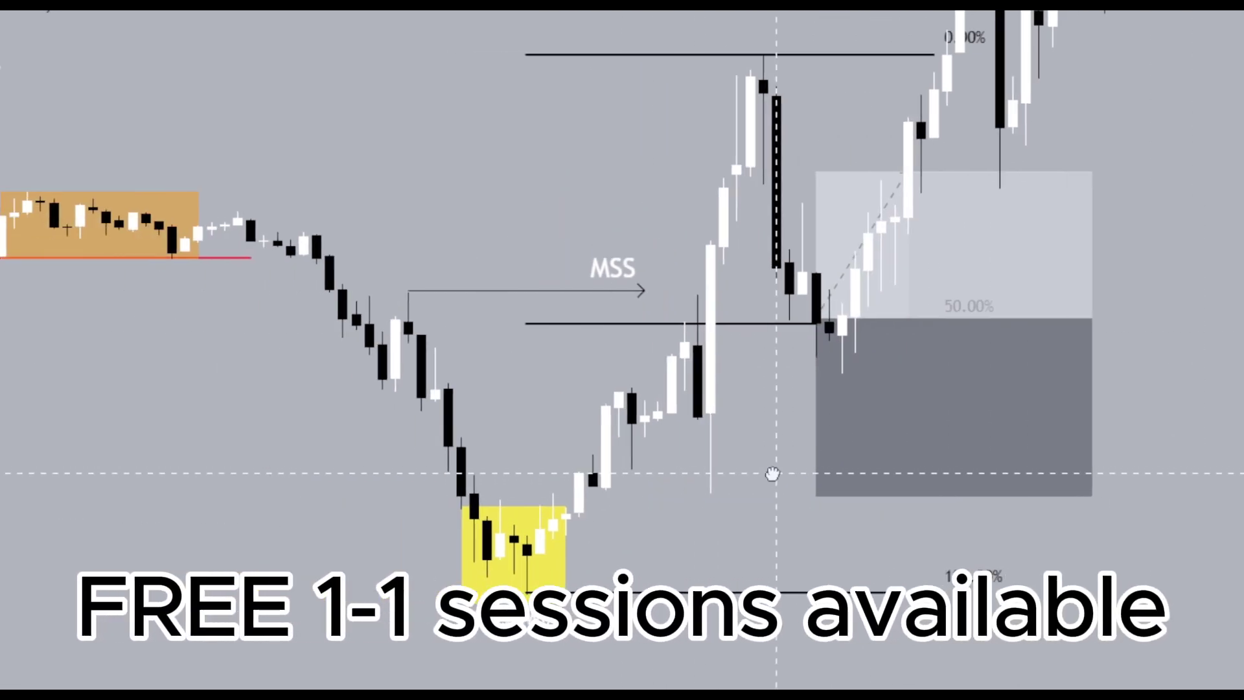
{"action": "left_click_drag", "start_coordinate": [815, 496], "coordinate": [816, 497]}
{"action": "left_click", "coordinate": [633, 648]}
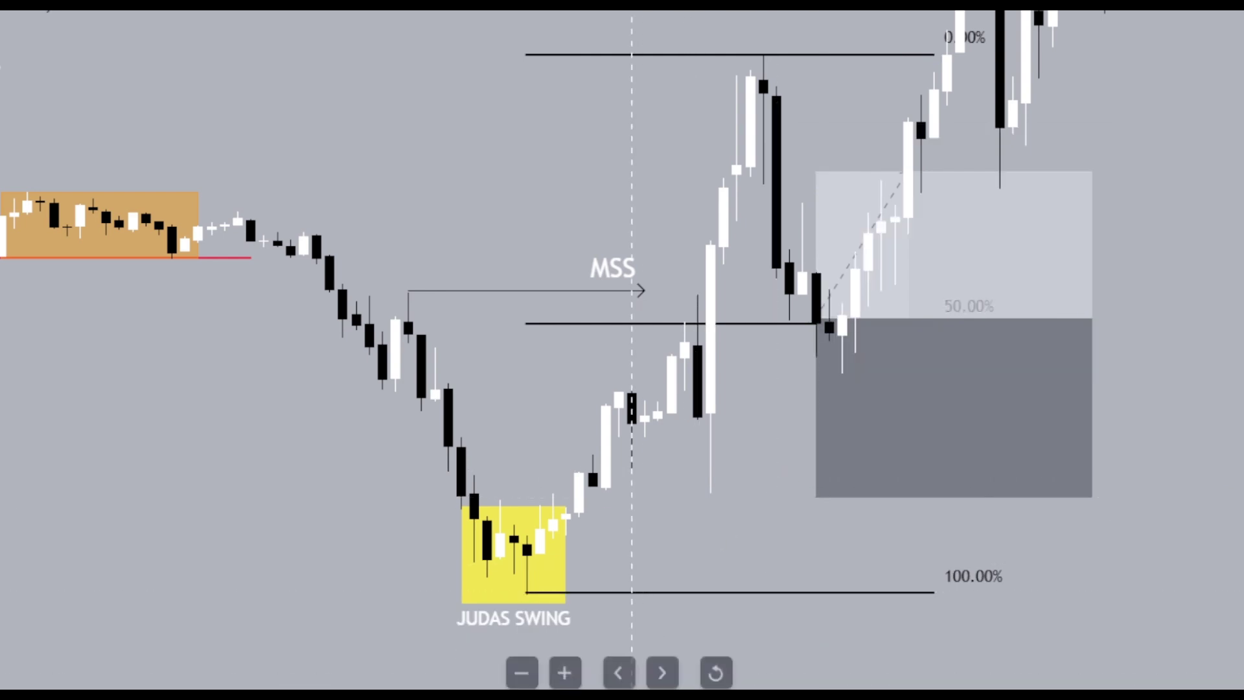
Extend the long position's target up to the red weak high line and its width to the candles reaching that level
{"action": "scroll", "coordinate": [623, 350], "scroll_direction": "down", "scroll_amount": 8}
{"action": "scroll", "coordinate": [623, 350], "scroll_direction": "down", "scroll_amount": 1}
{"action": "left_click_drag", "start_coordinate": [1235, 496], "coordinate": [1238, 499]}
{"action": "left_click_drag", "start_coordinate": [1243, 347], "coordinate": [991, 626]}
{"action": "left_click_drag", "start_coordinate": [895, 288], "coordinate": [895, 79]}
{"action": "left_click_drag", "start_coordinate": [1008, 379], "coordinate": [1241, 333]}
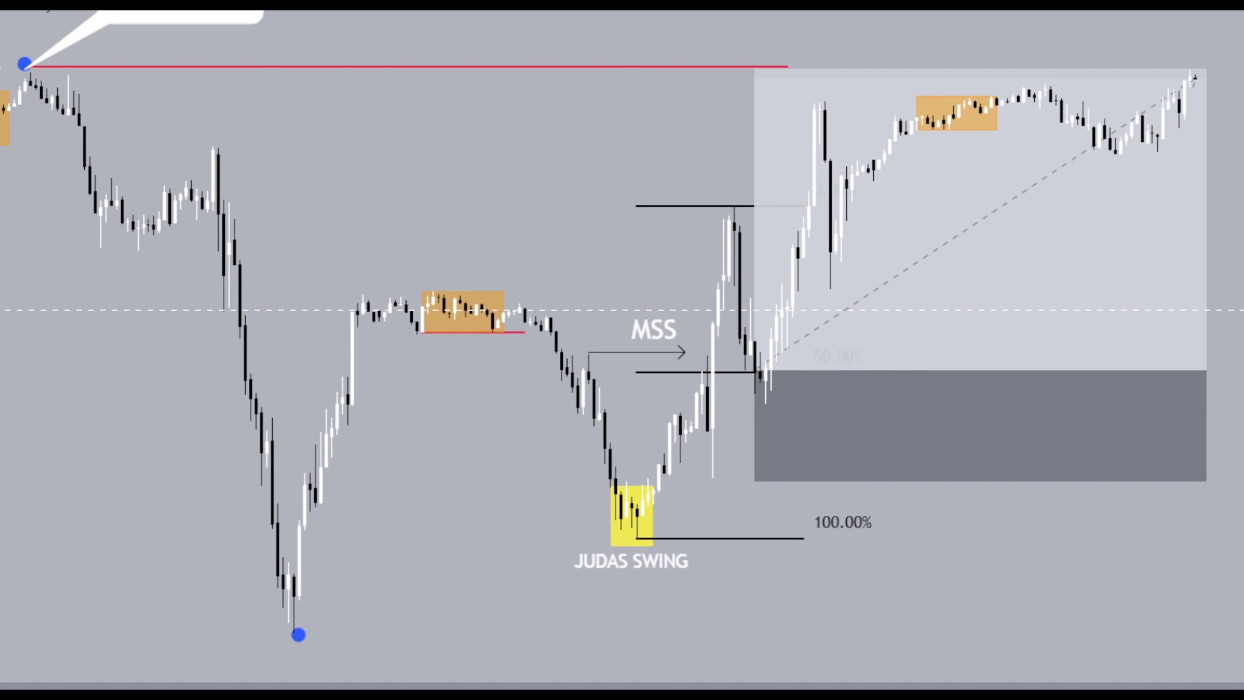
{"action": "left_click_drag", "start_coordinate": [1241, 300], "coordinate": [1241, 383]}
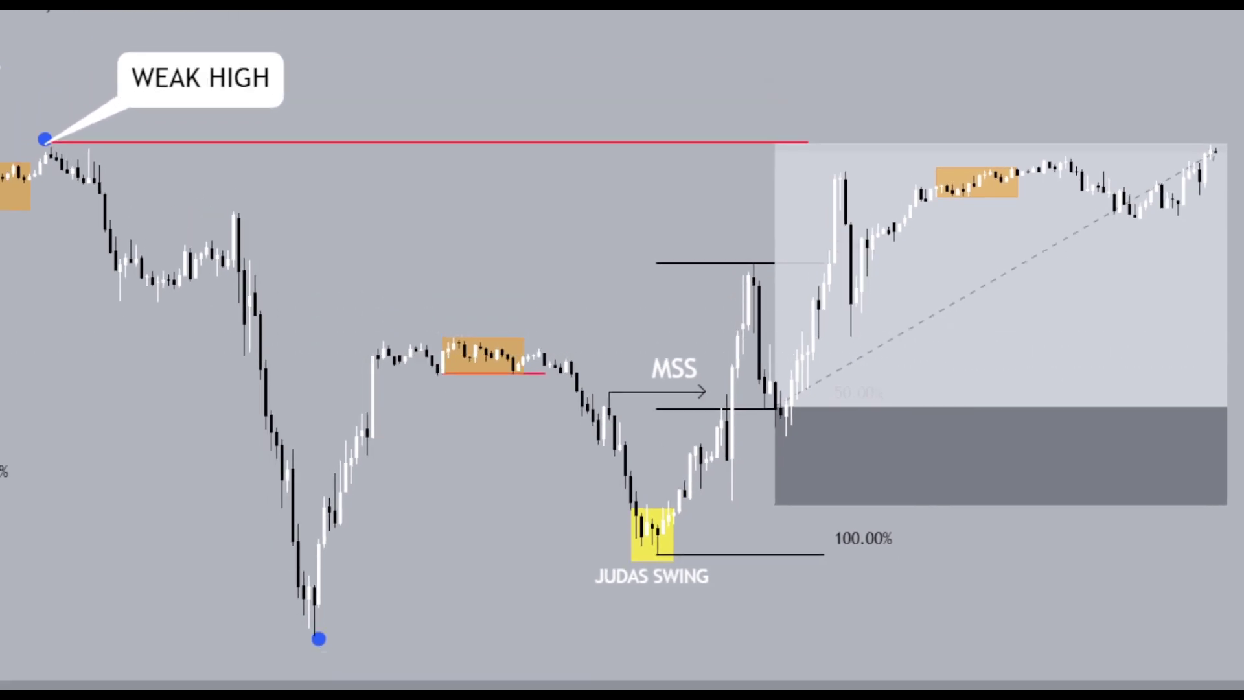